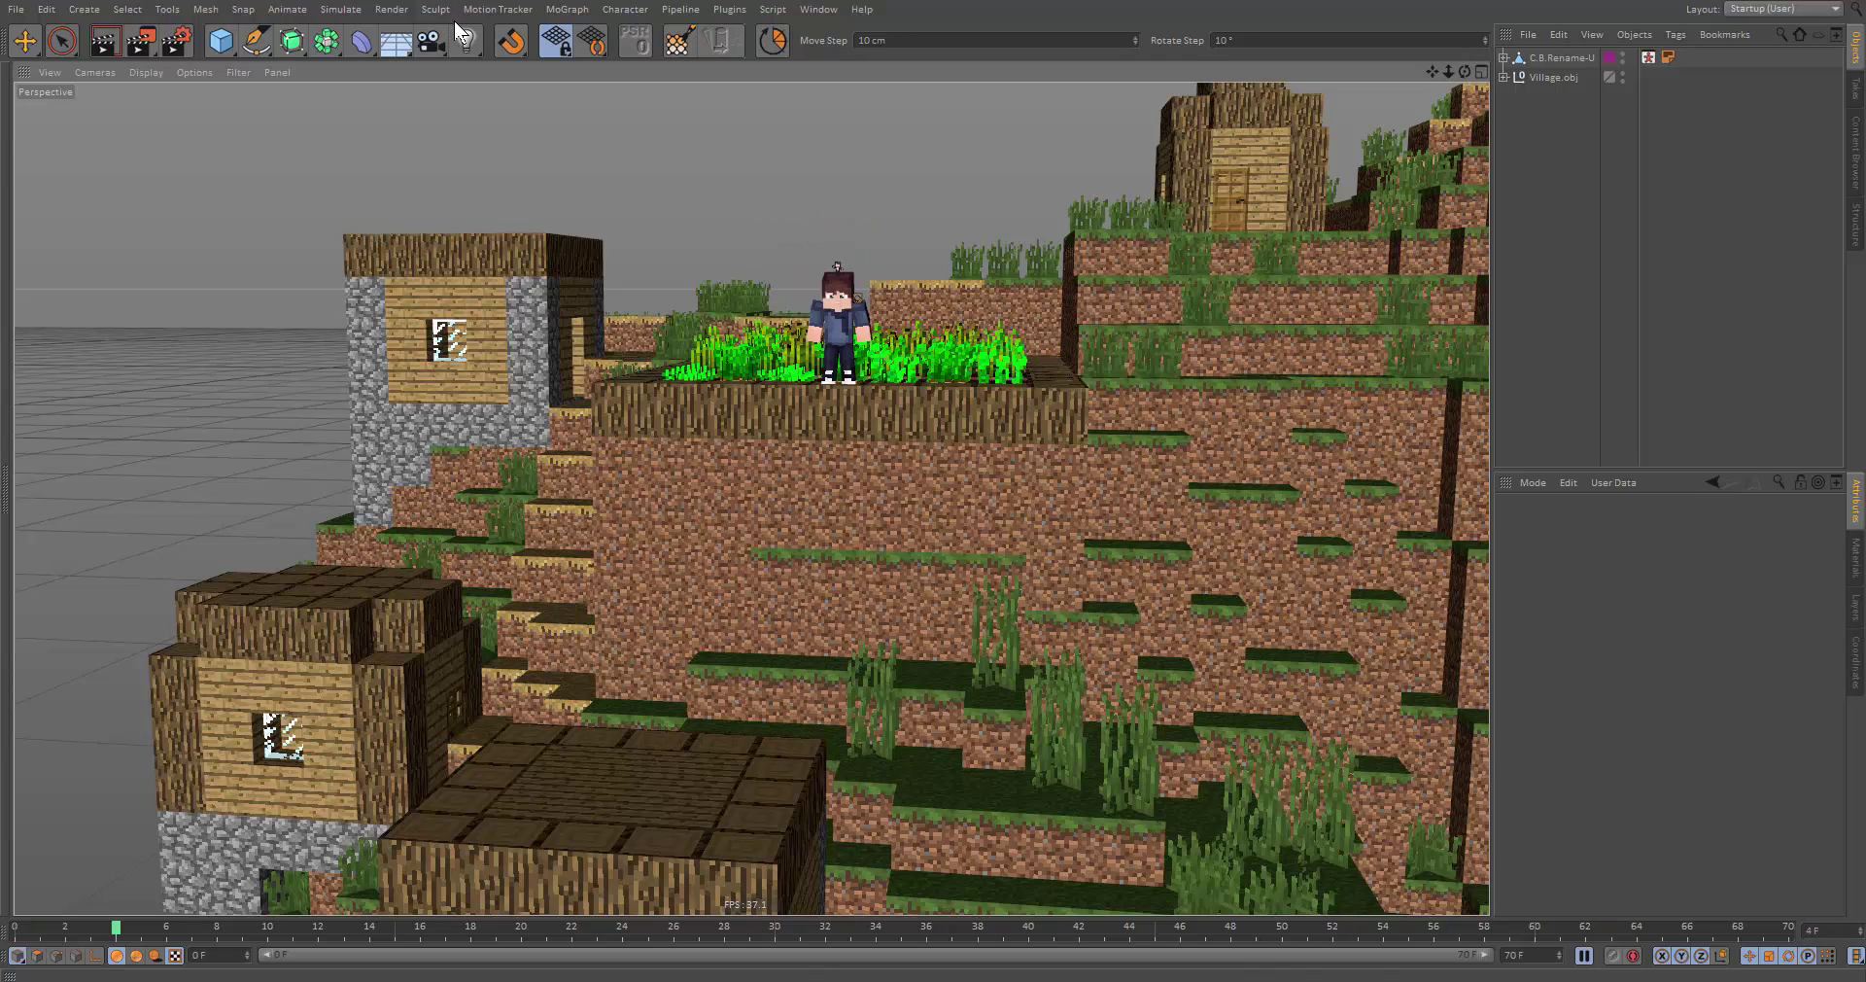
Add a camera to the village scene and make it the active view
left_click_drag(429, 48, 496, 61)
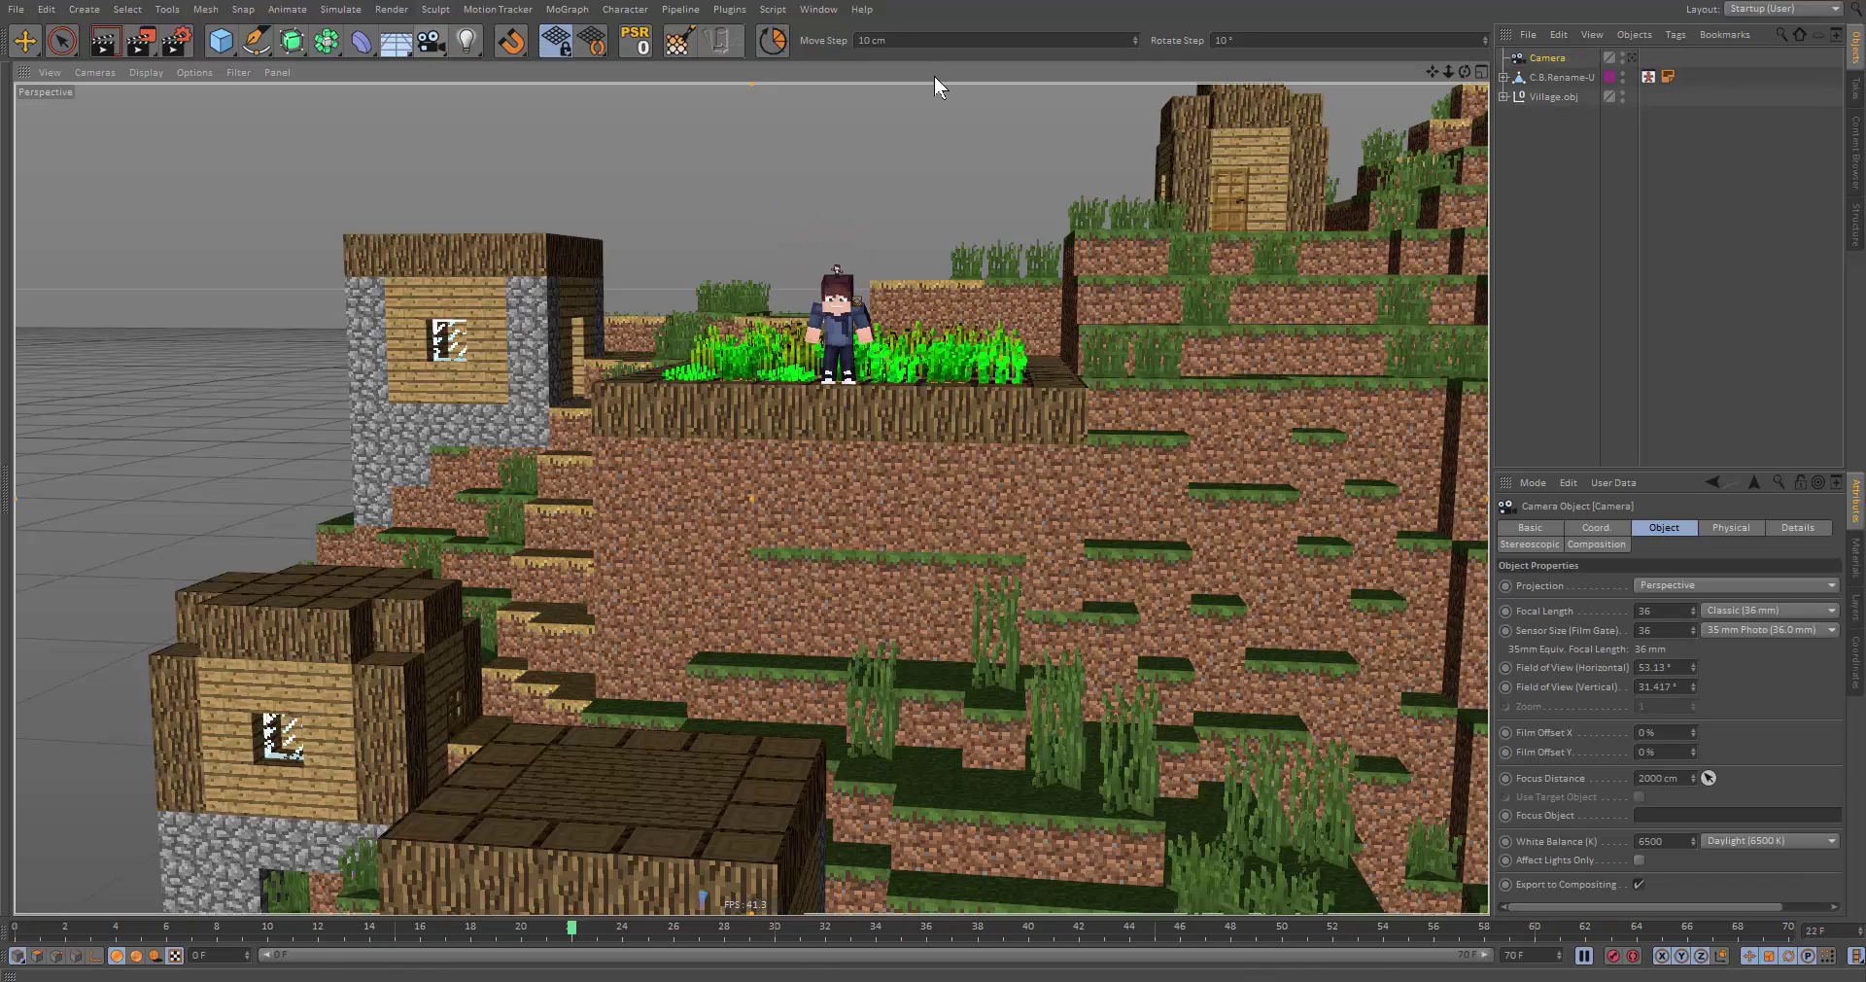
middle_click_drag(838, 454, 865, 475, "alt")
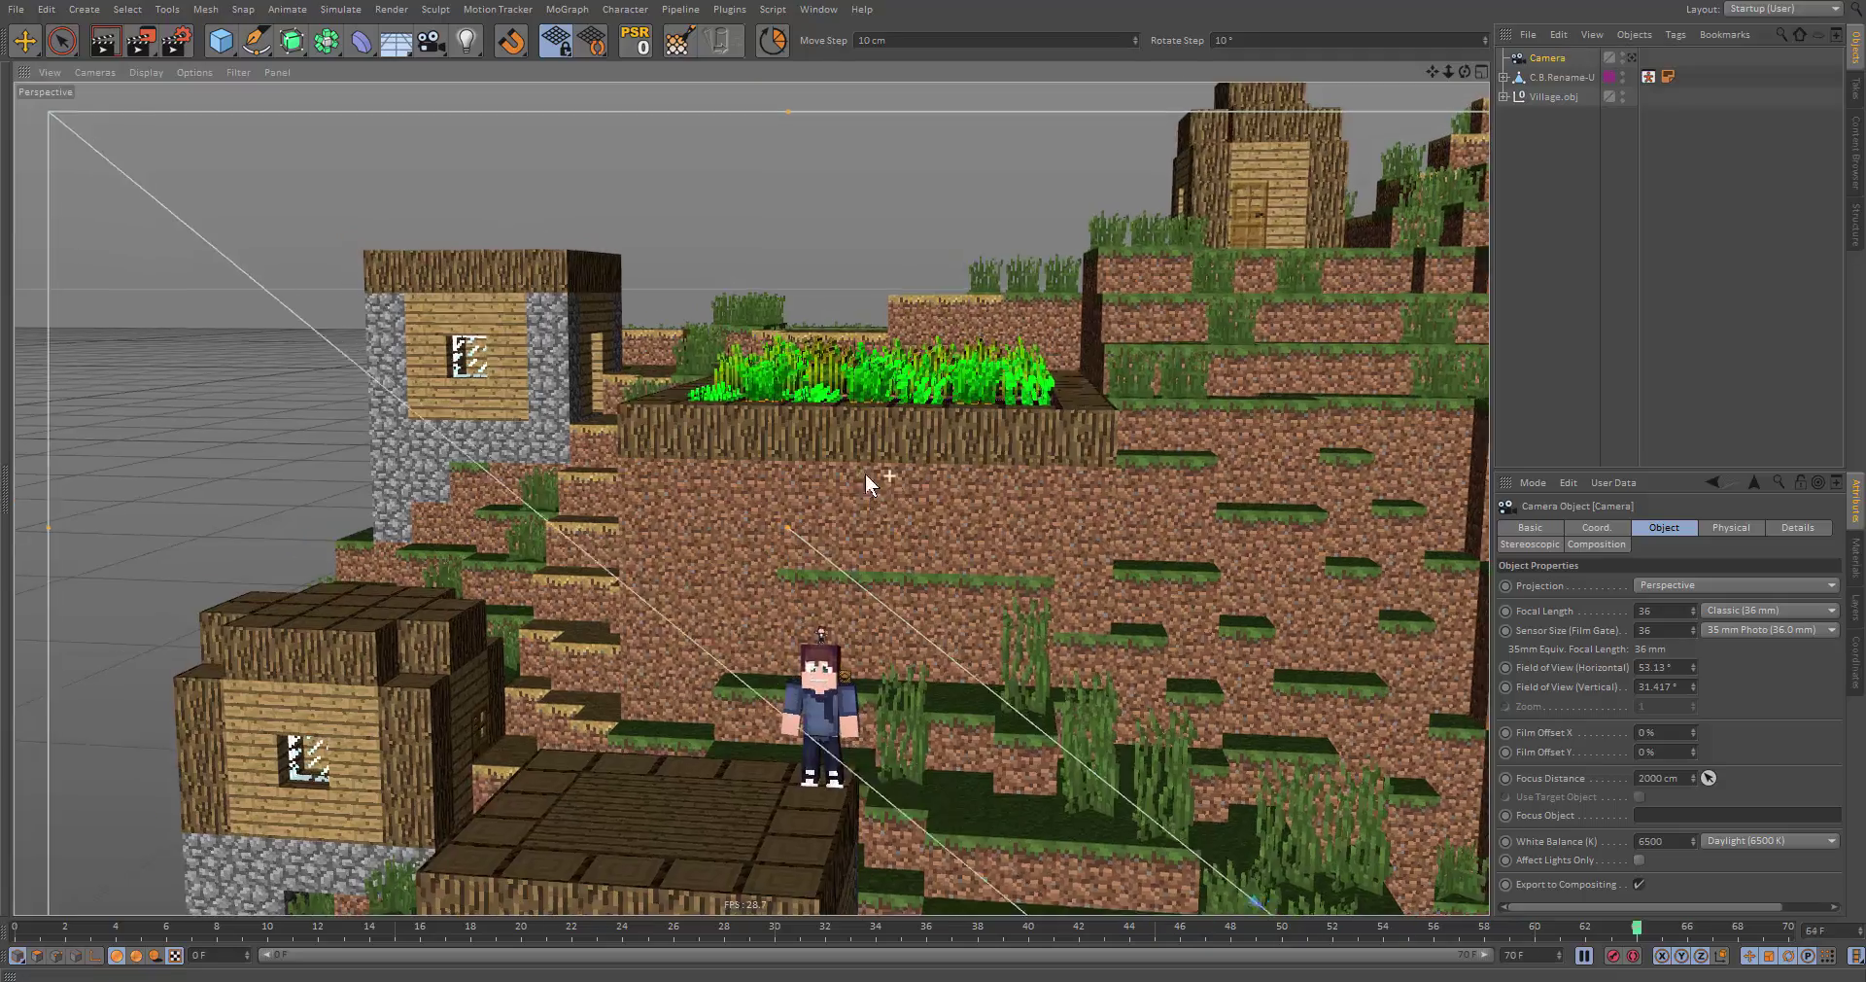
scroll(865, 475, "down", 5)
left_click_drag(1158, 599, 1365, 628, "alt")
scroll(1365, 627, "down", 10)
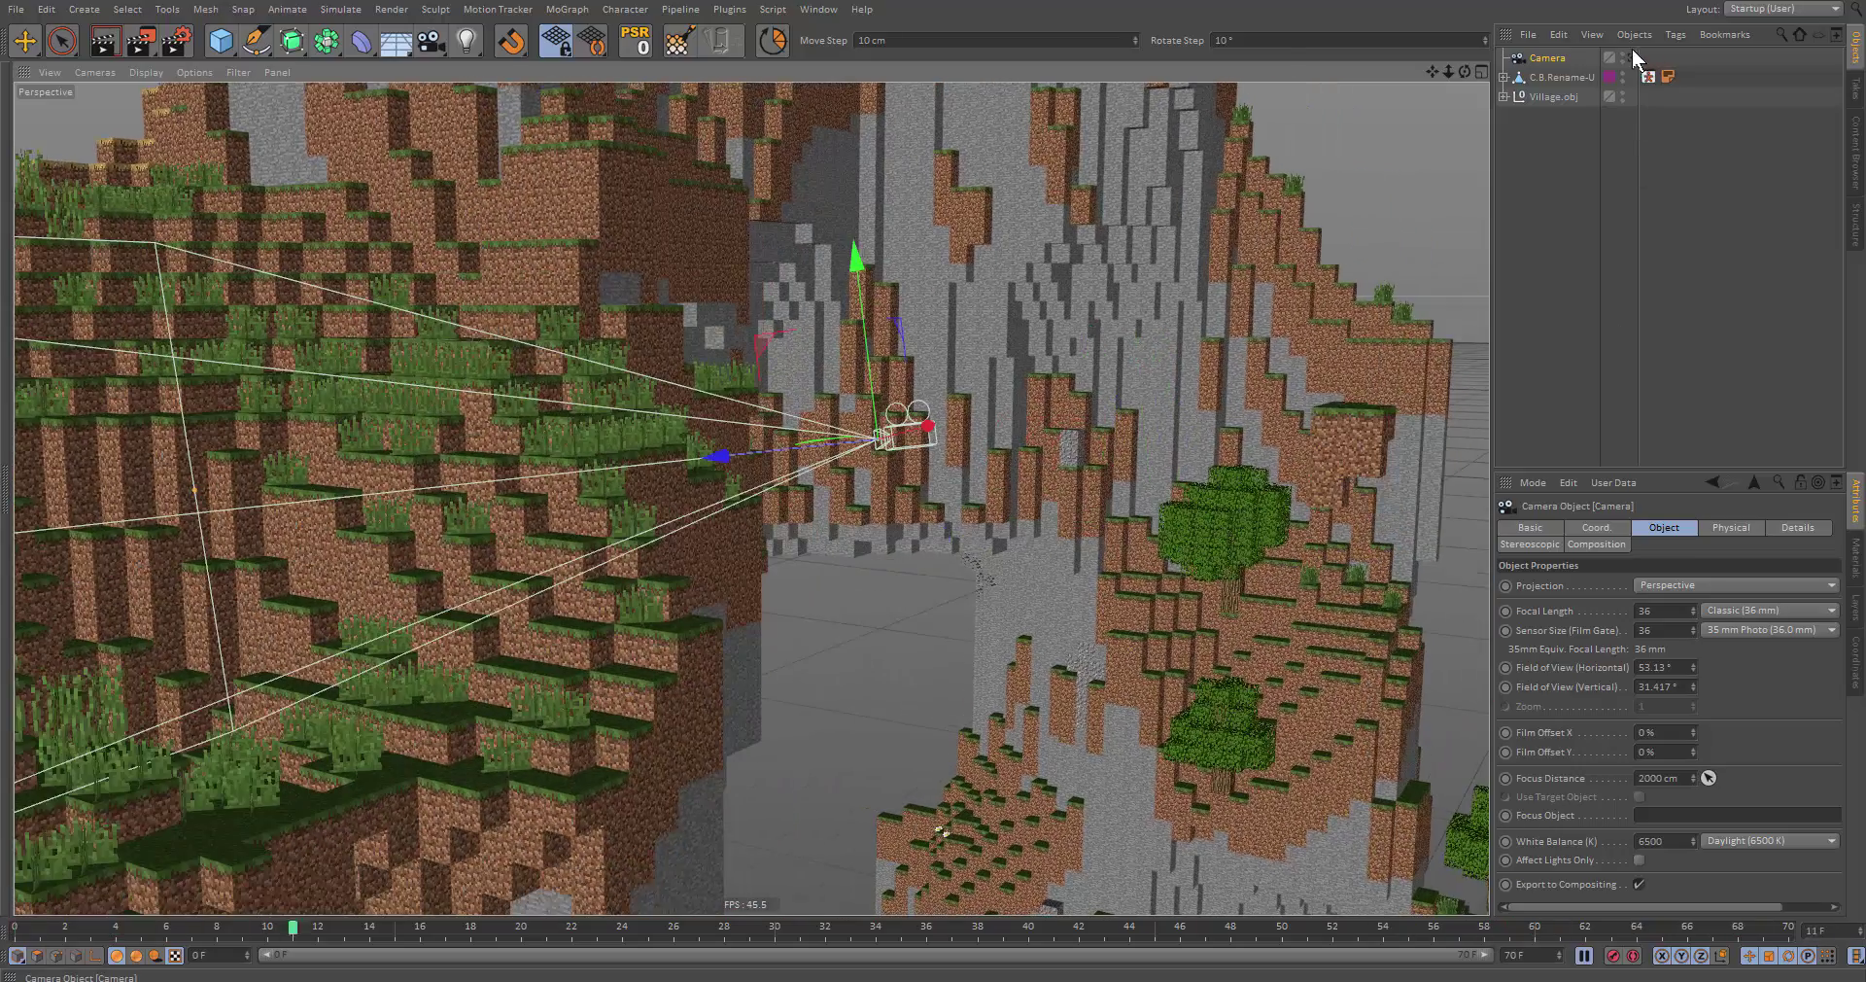
left_click(1632, 59)
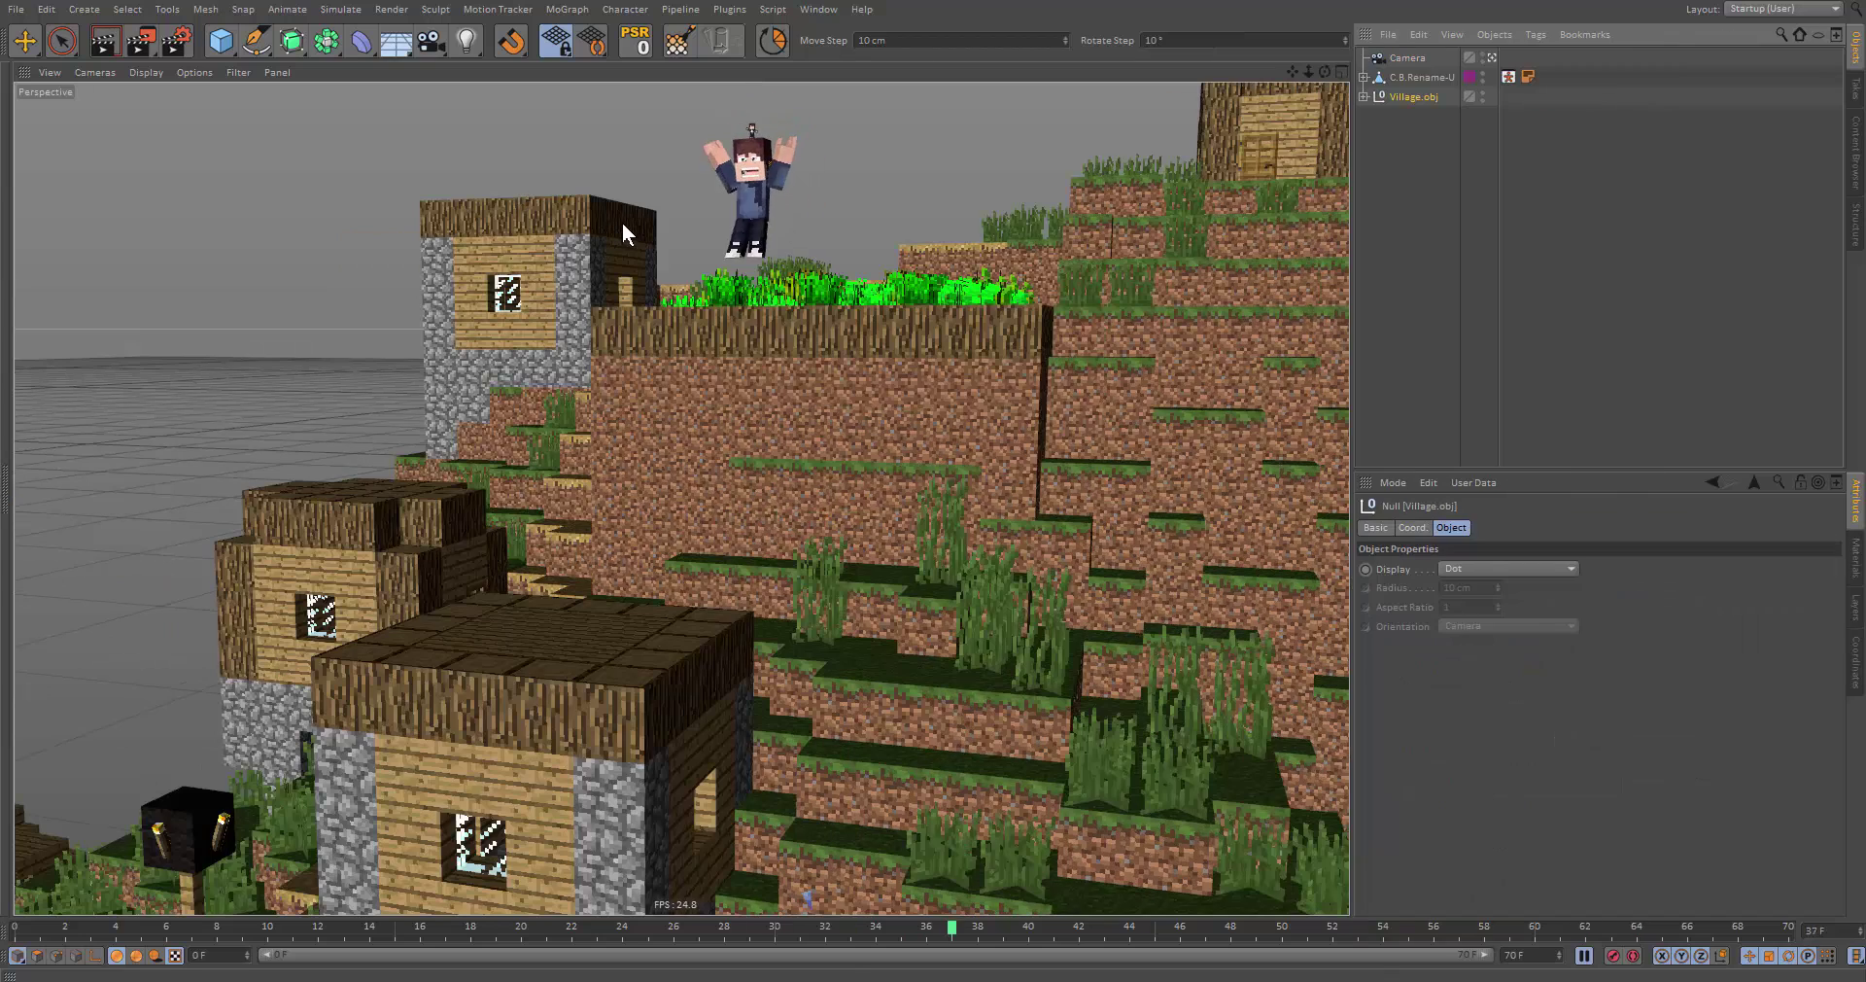
Enable the Render Safe frame in the viewport configuration and set the tinted border's opacity to 100%
left_click(202, 71)
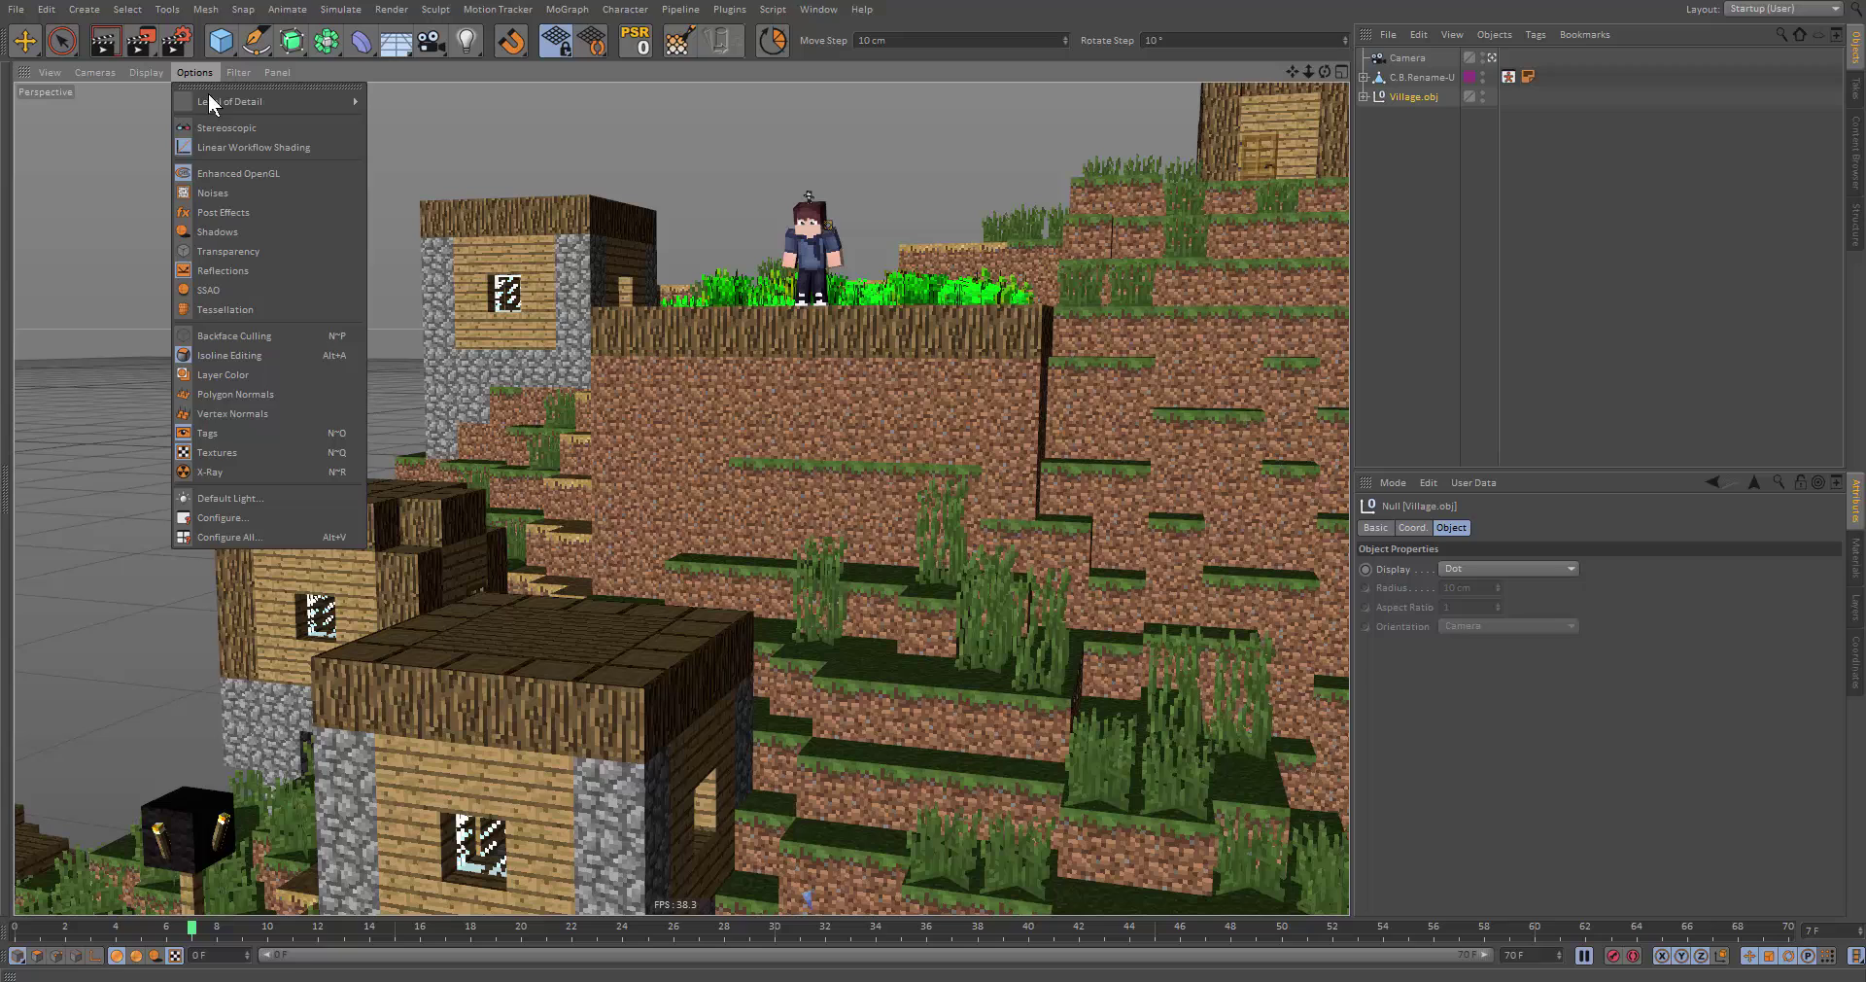
left_click(228, 518)
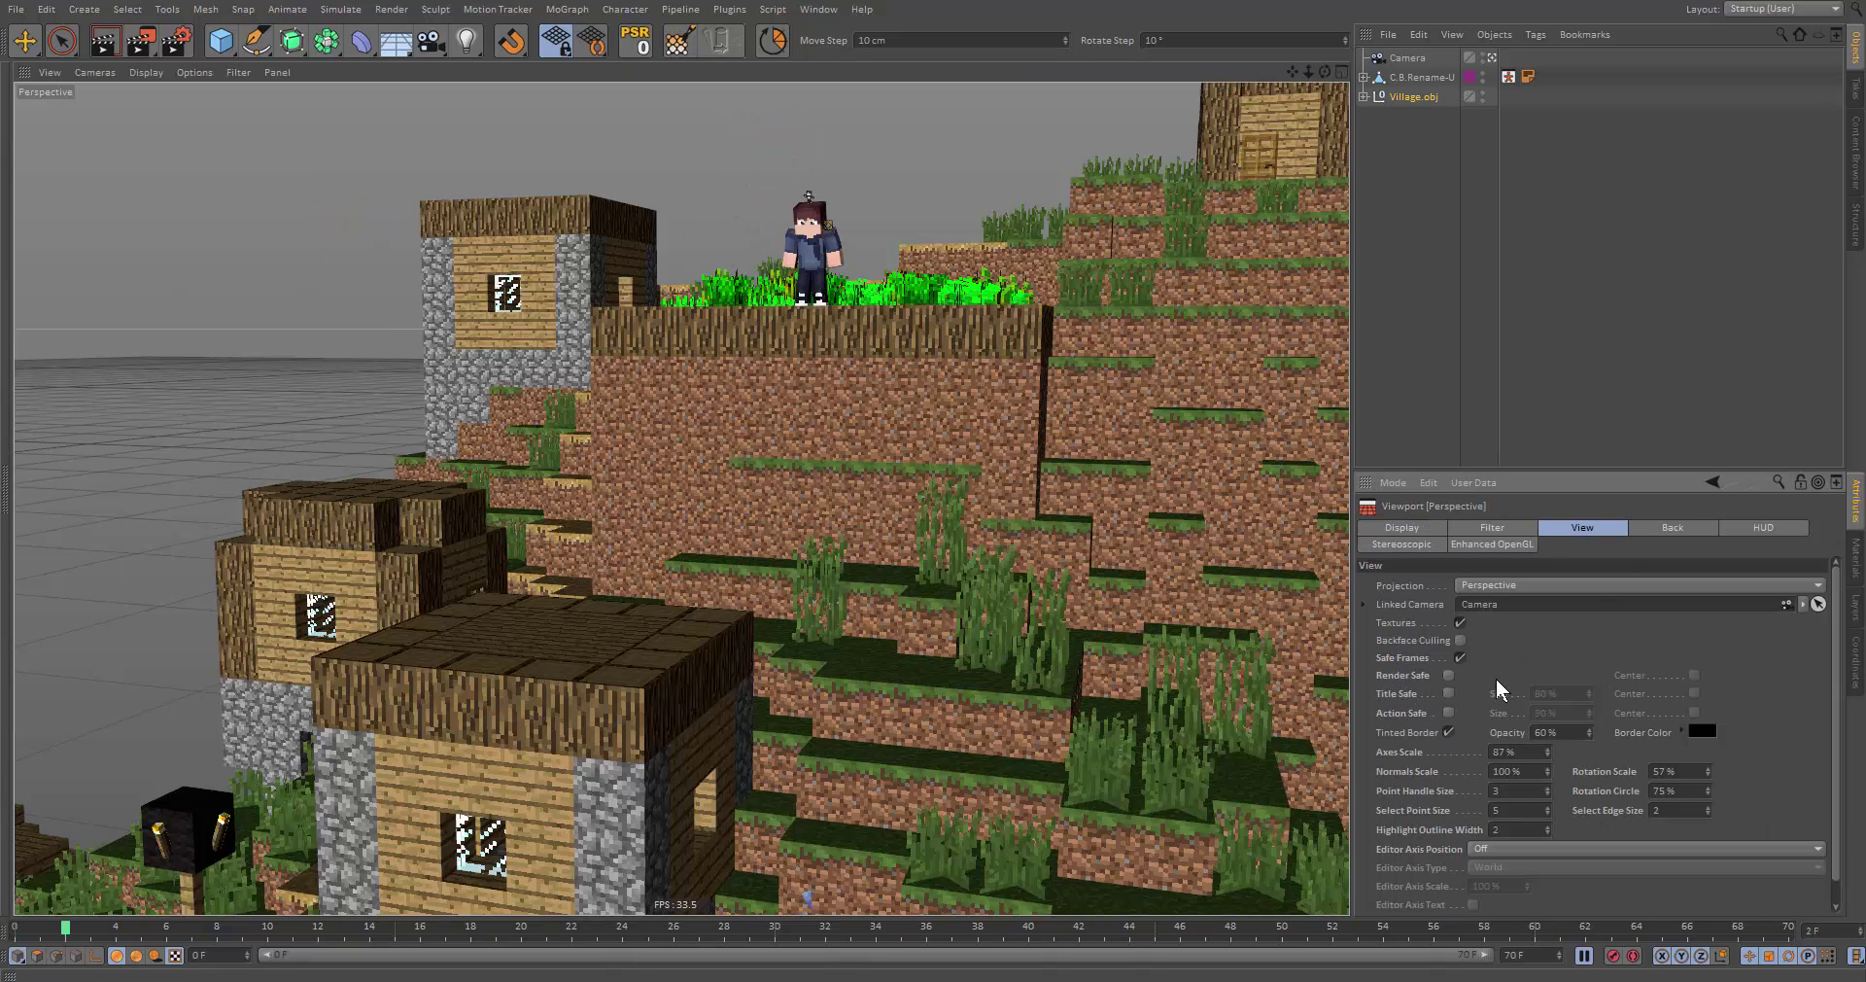
left_click(1450, 676)
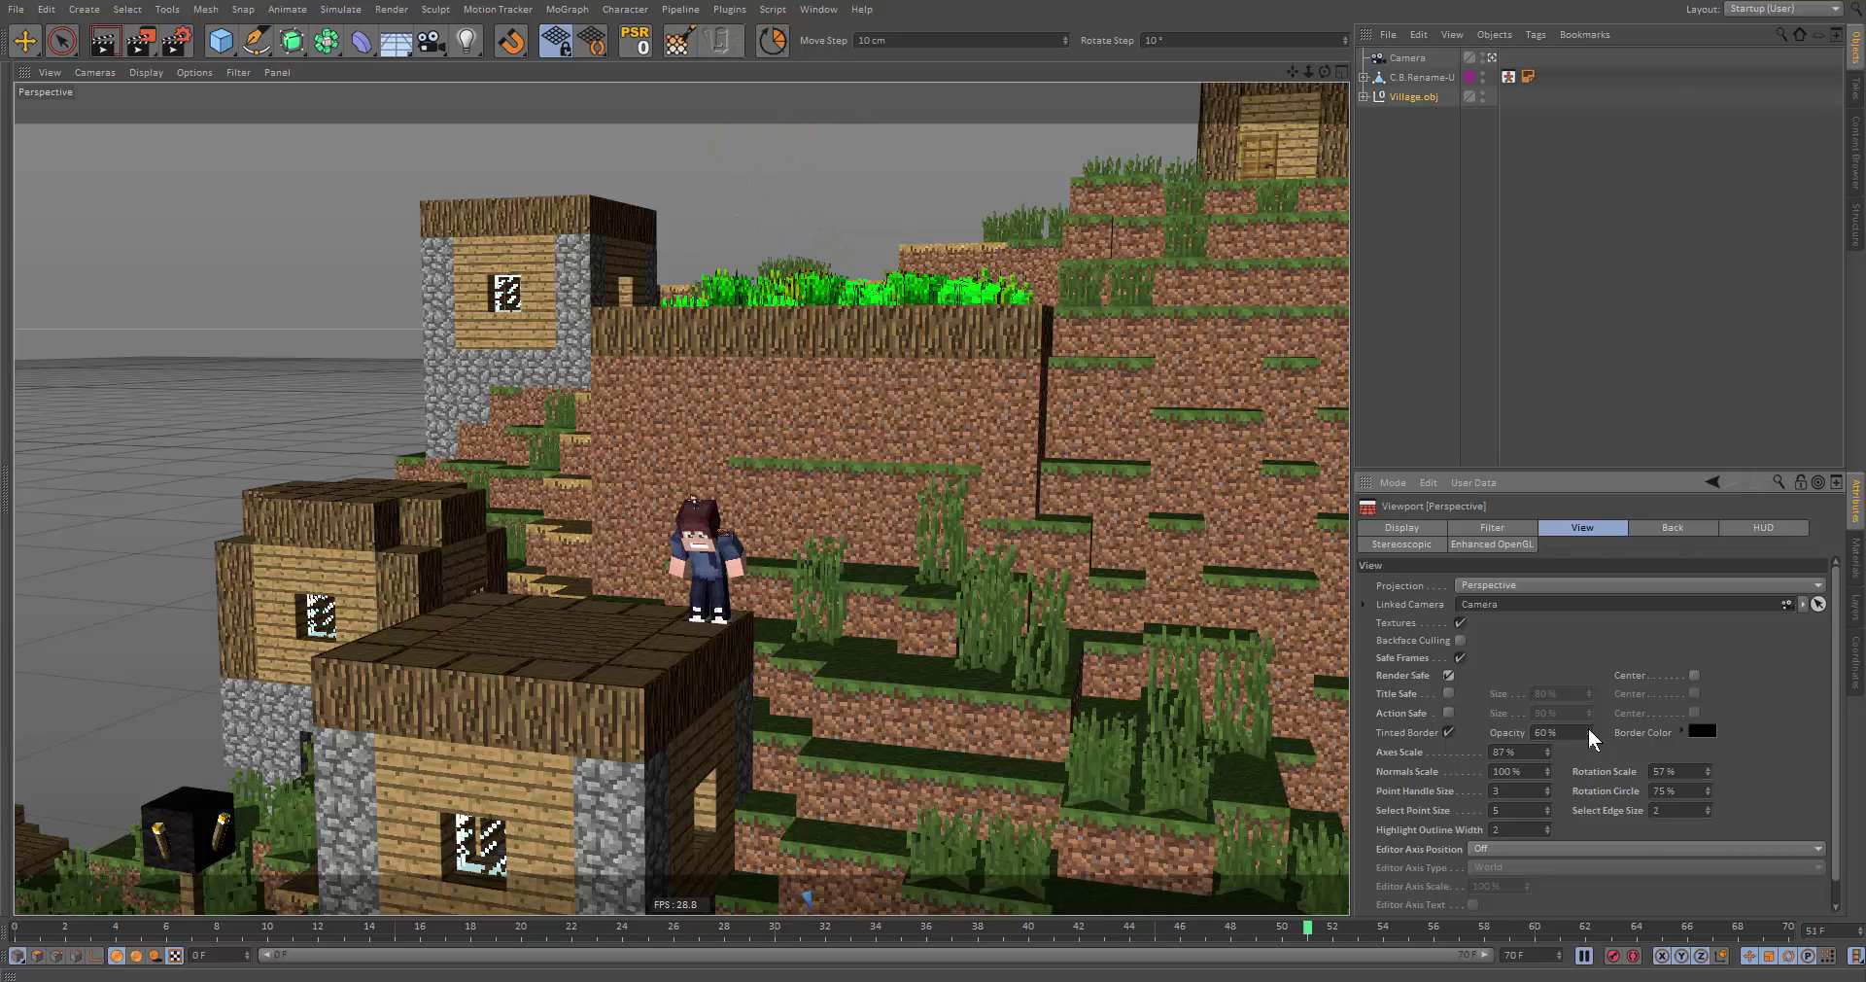
left_click_drag(1589, 732, 1589, 699)
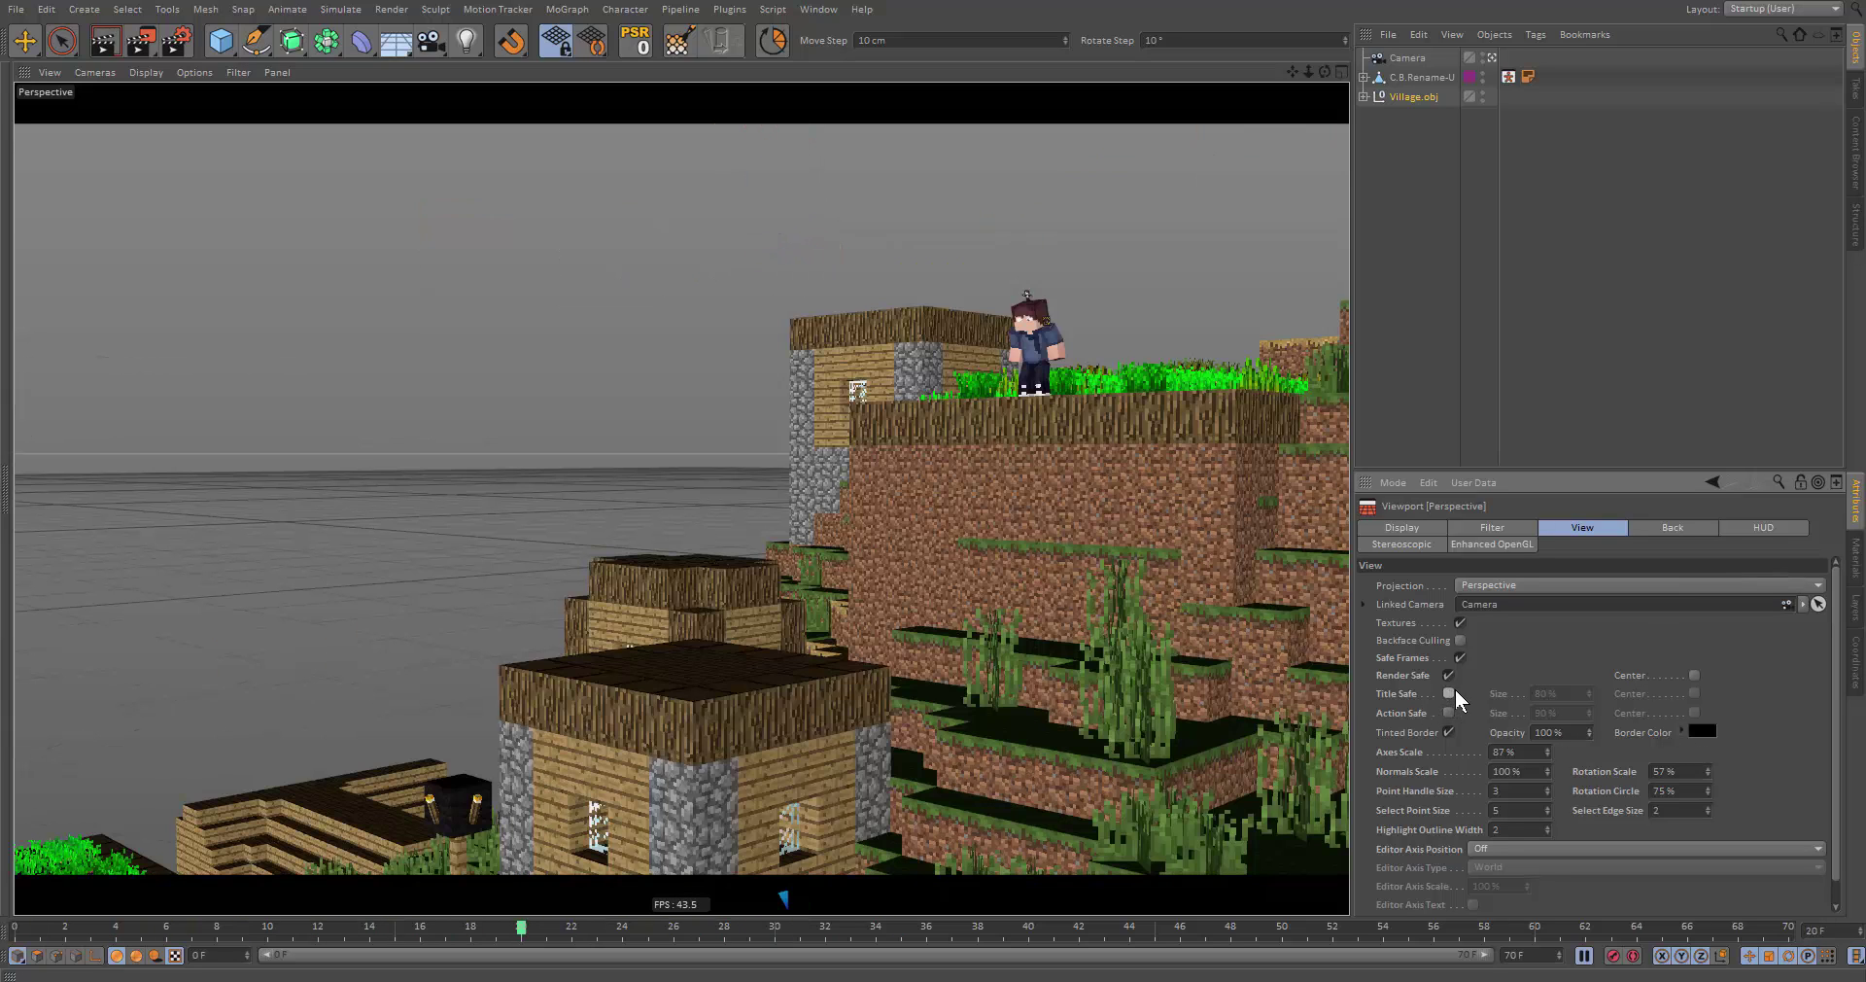
Try the Title Safe and Action Safe frames in the viewport and turn both off again
left_click(1449, 694)
left_click(1449, 713)
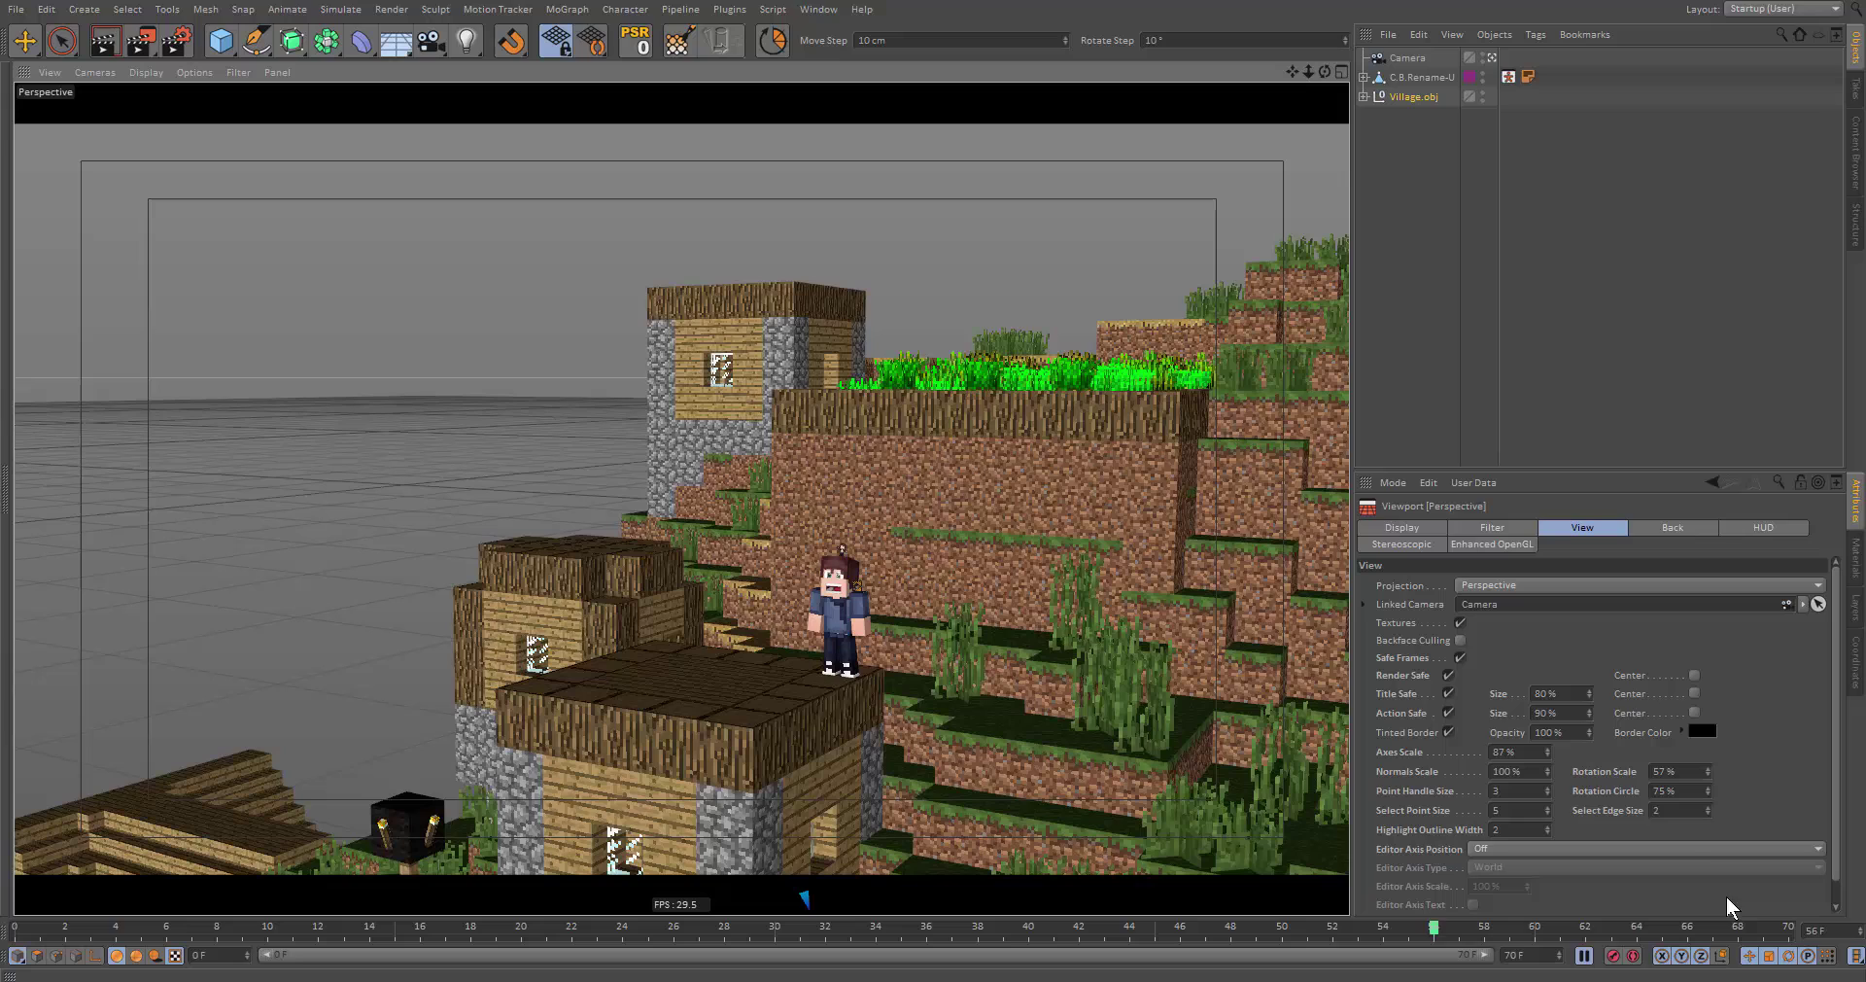
left_click(1449, 712)
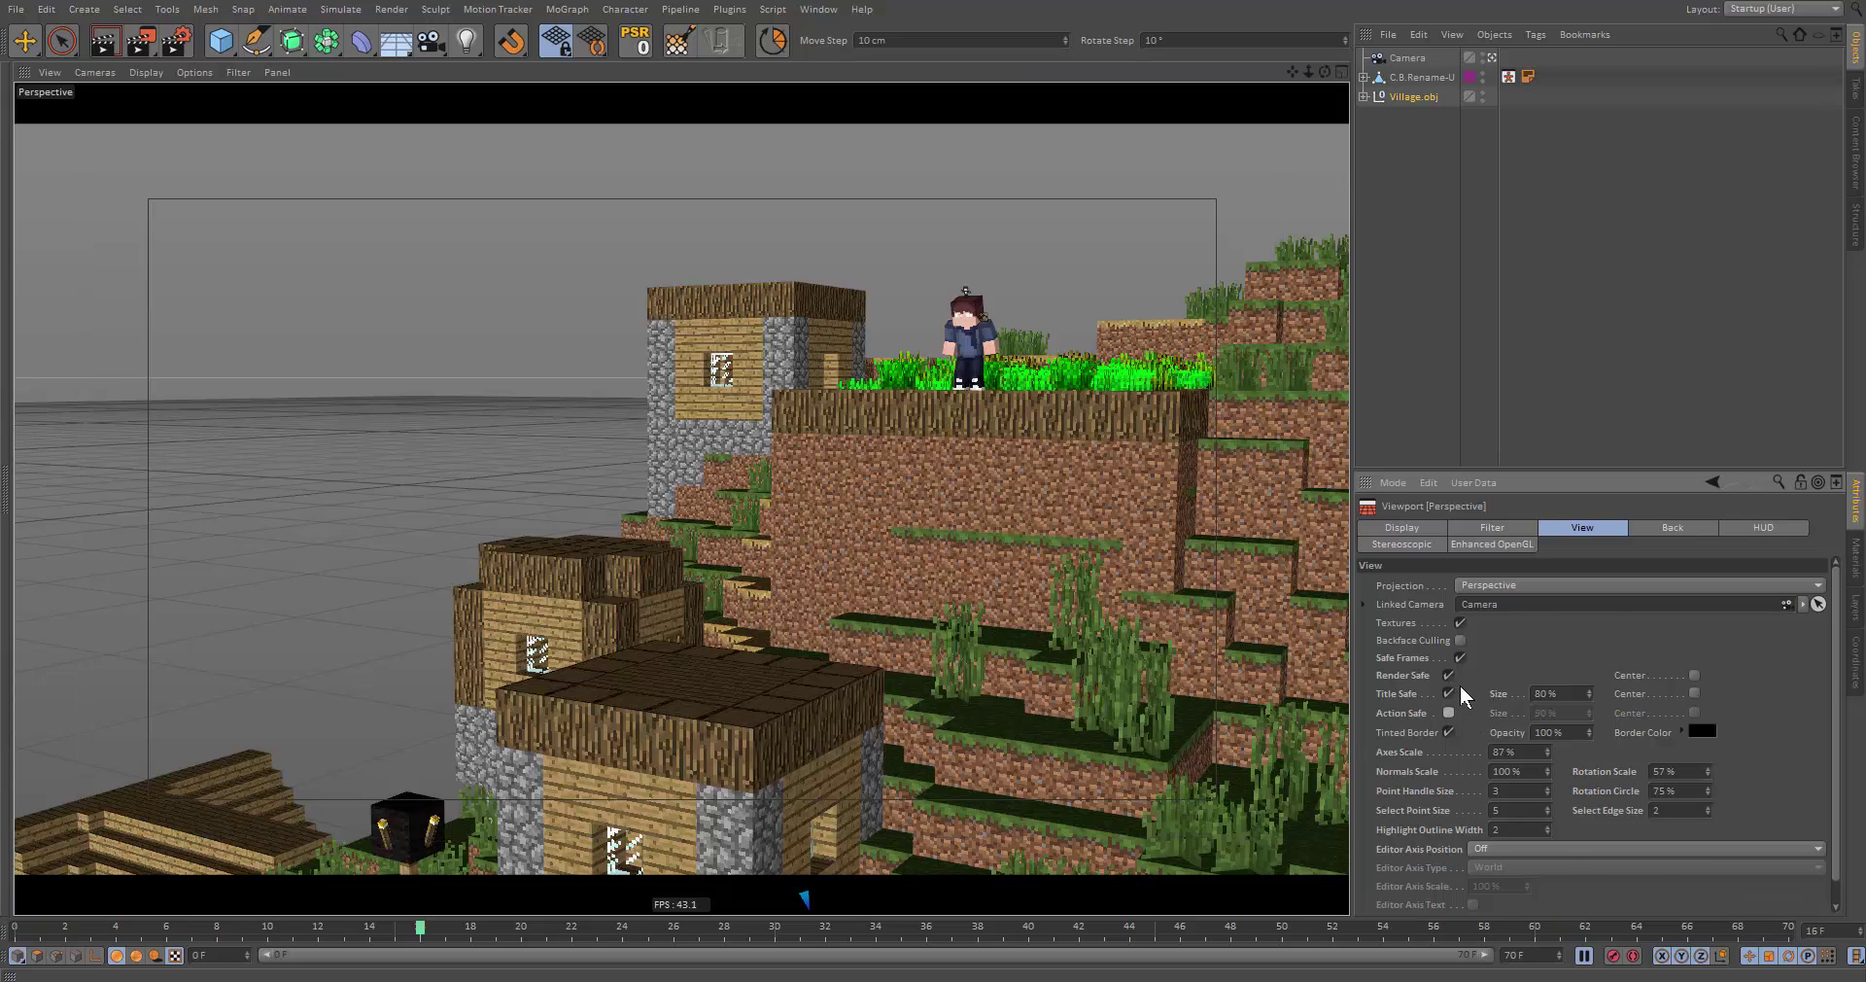
left_click(1449, 693)
key("0")
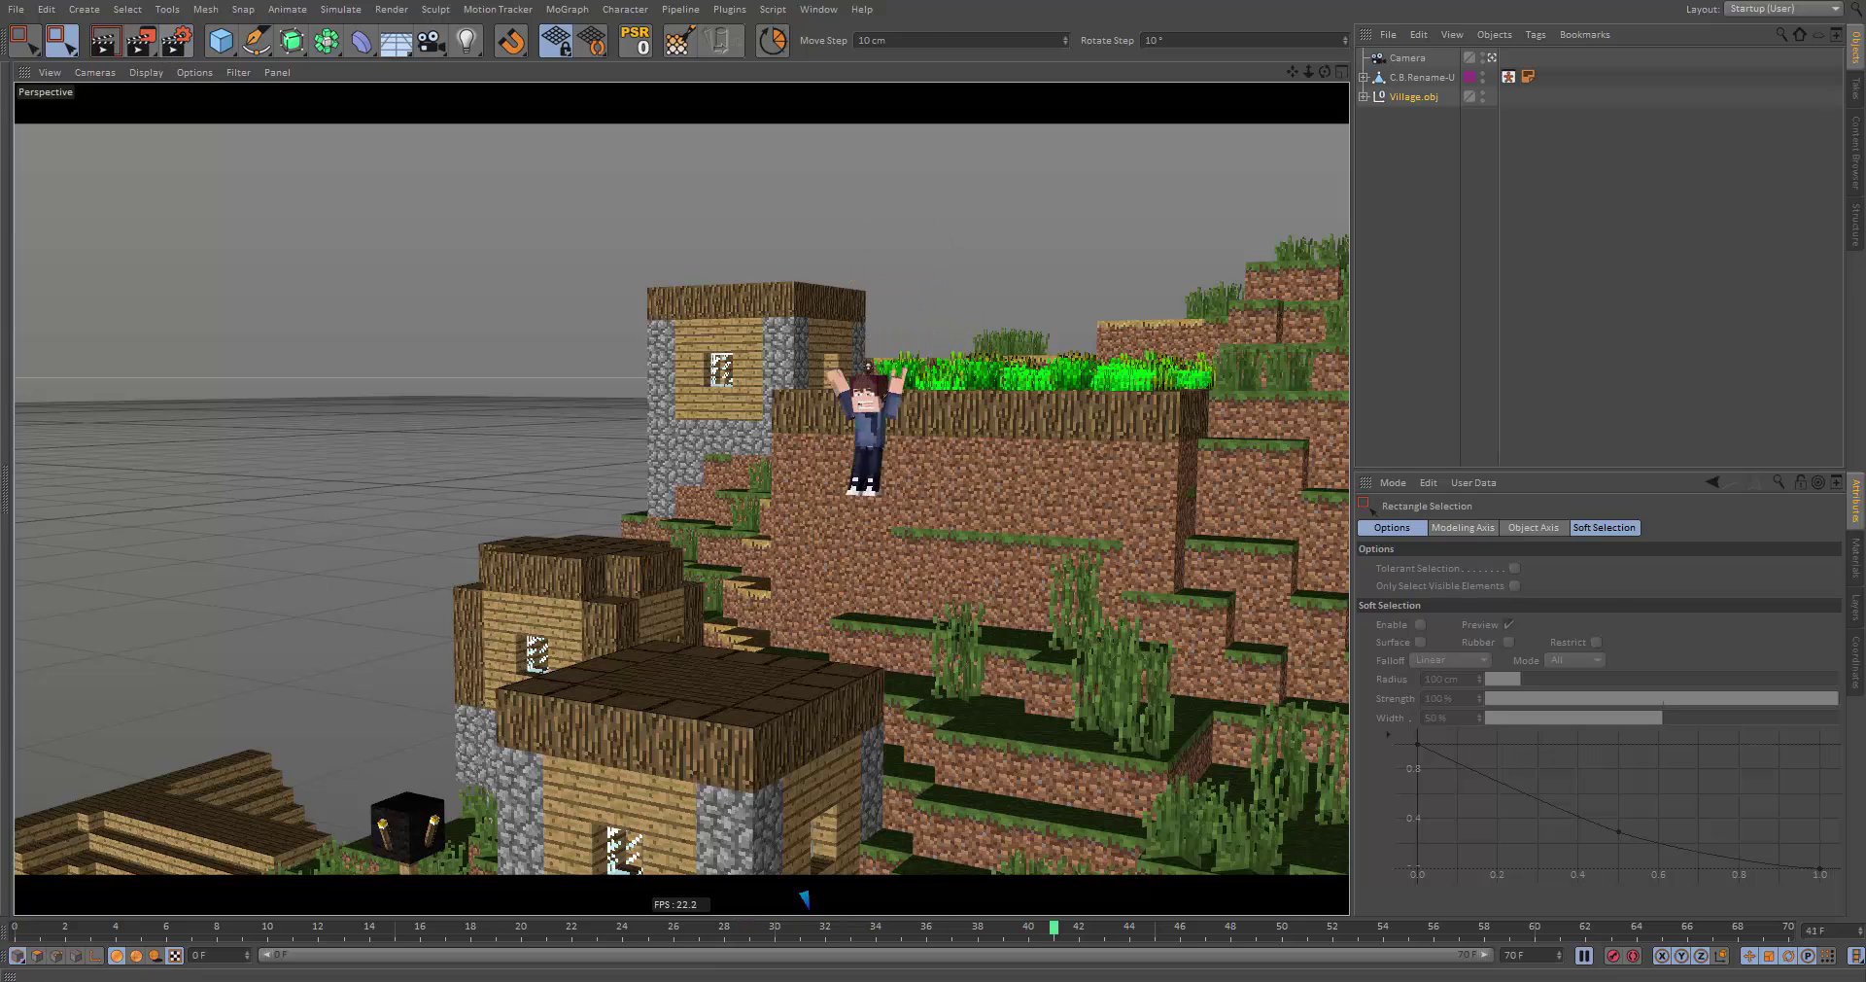
Open the Output page of the render settings and place the window clear of the camera view
left_click(165, 43)
left_click_drag(766, 247, 1121, 230)
left_click(958, 294)
left_click(958, 282)
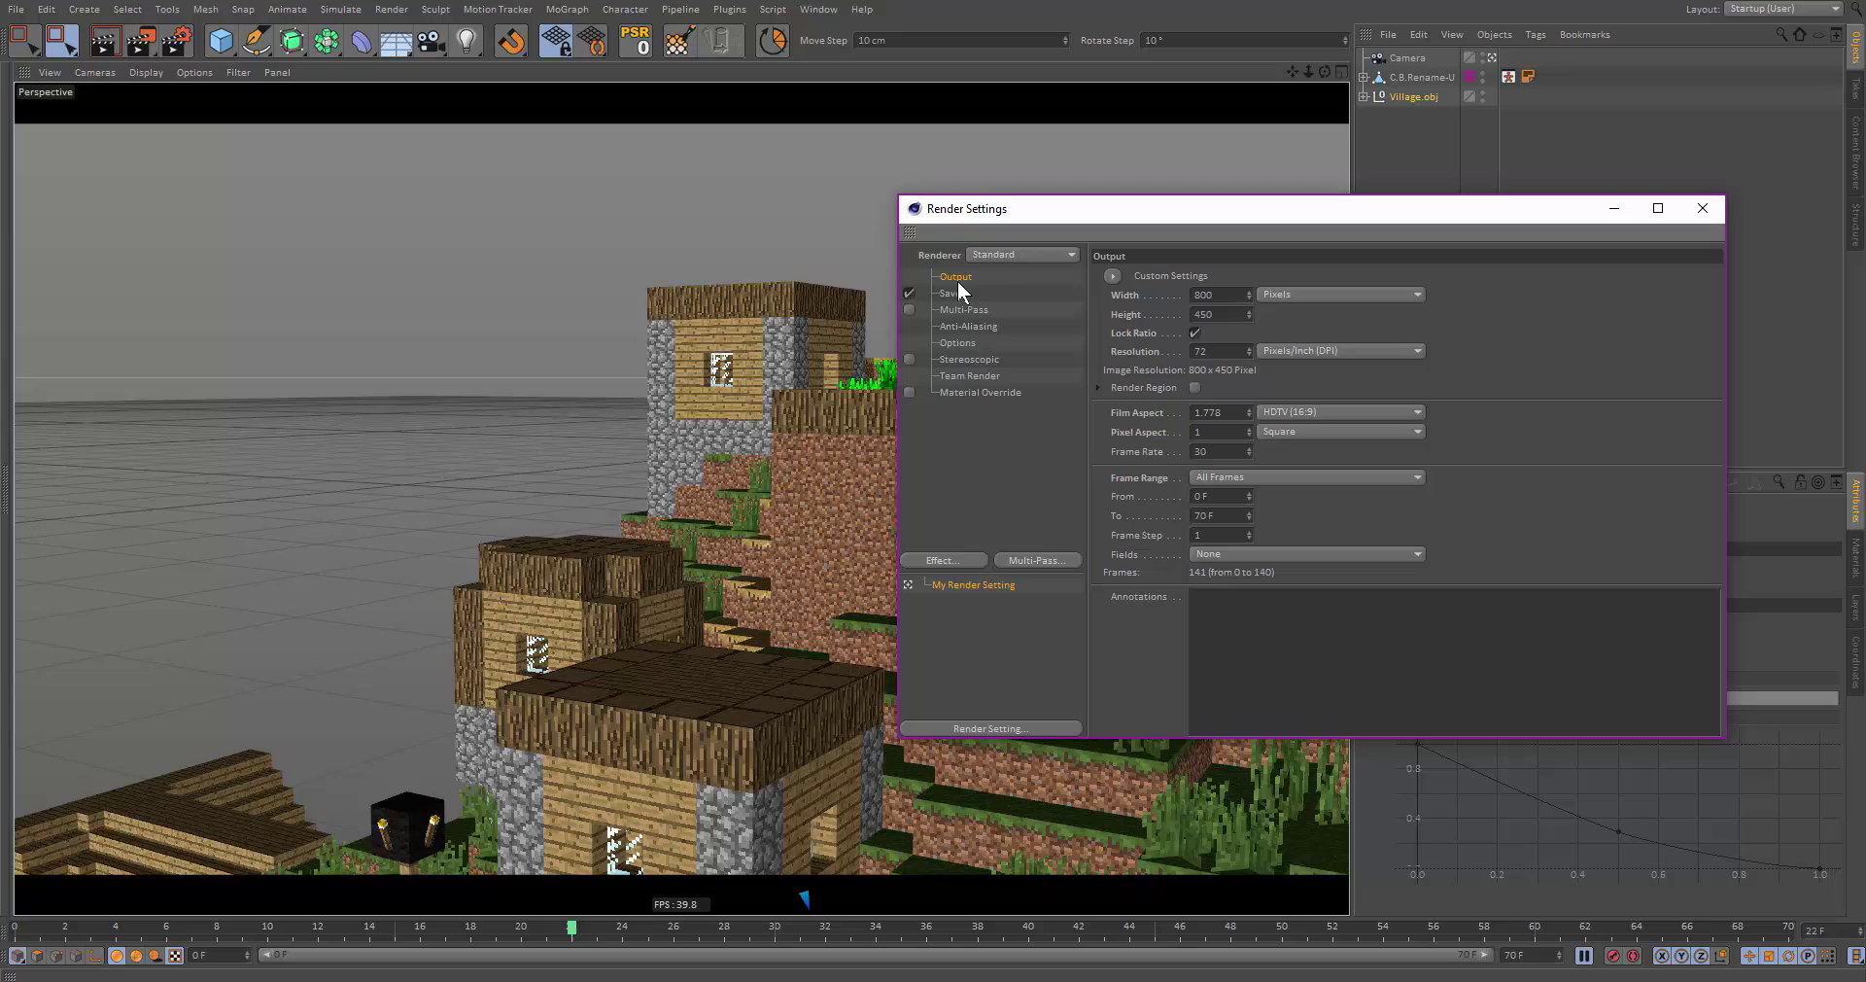
left_click_drag(1265, 217, 1421, 187)
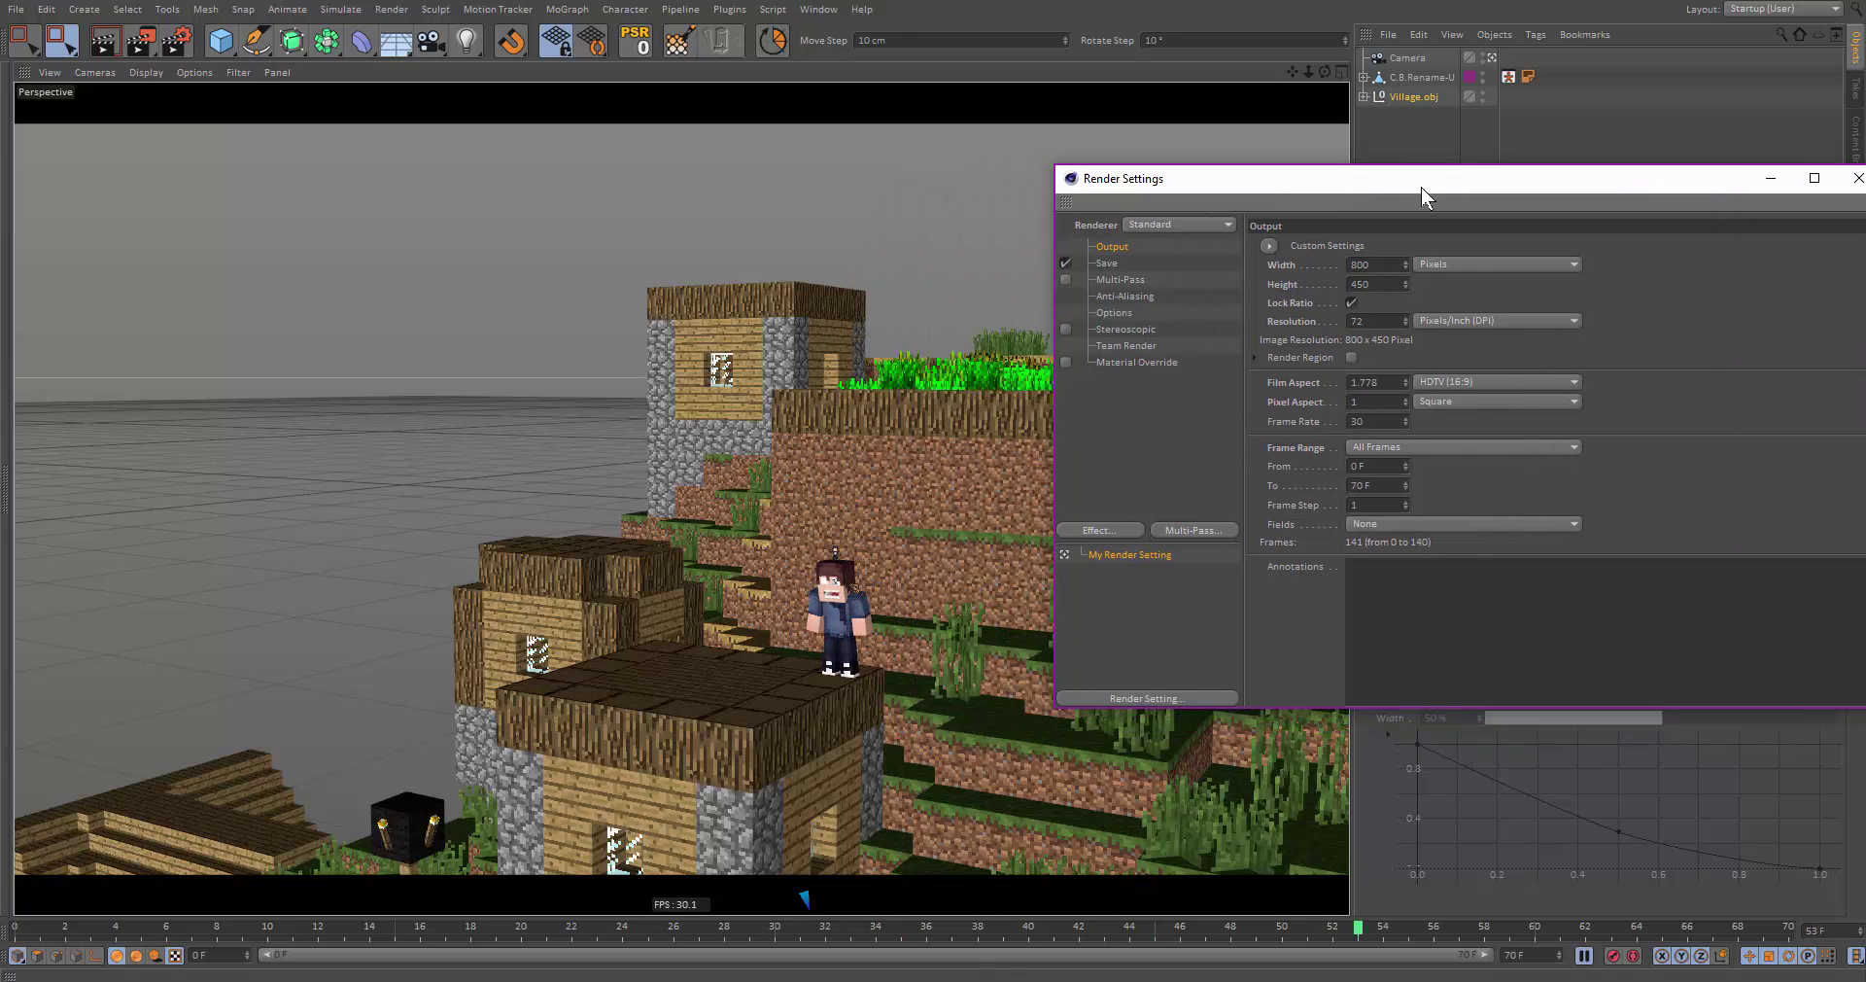
Set the render output size to 1280 by 720 pixels with Lock Ratio off
mouse_move(1406, 283)
left_mouse_down()
mouse_move(1405, 379)
mouse_move(1366, 286)
mouse_move(1405, 251)
left_mouse_up()
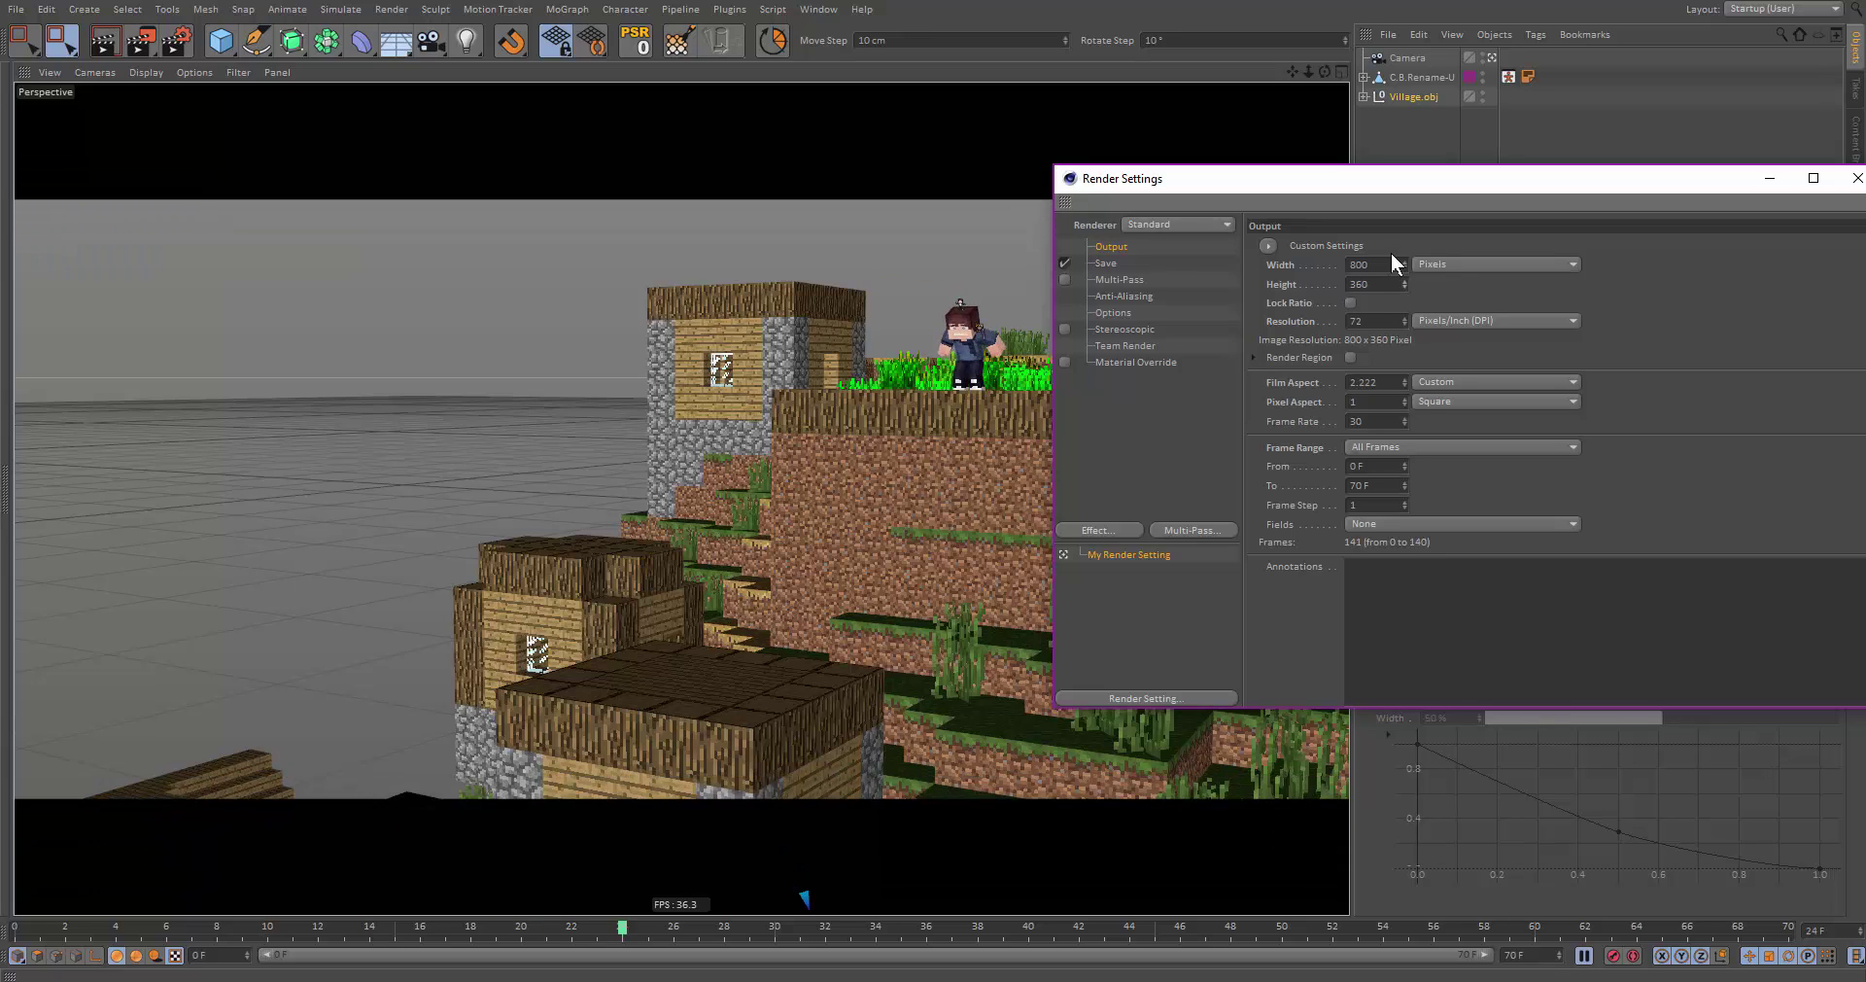
double_click(1383, 265)
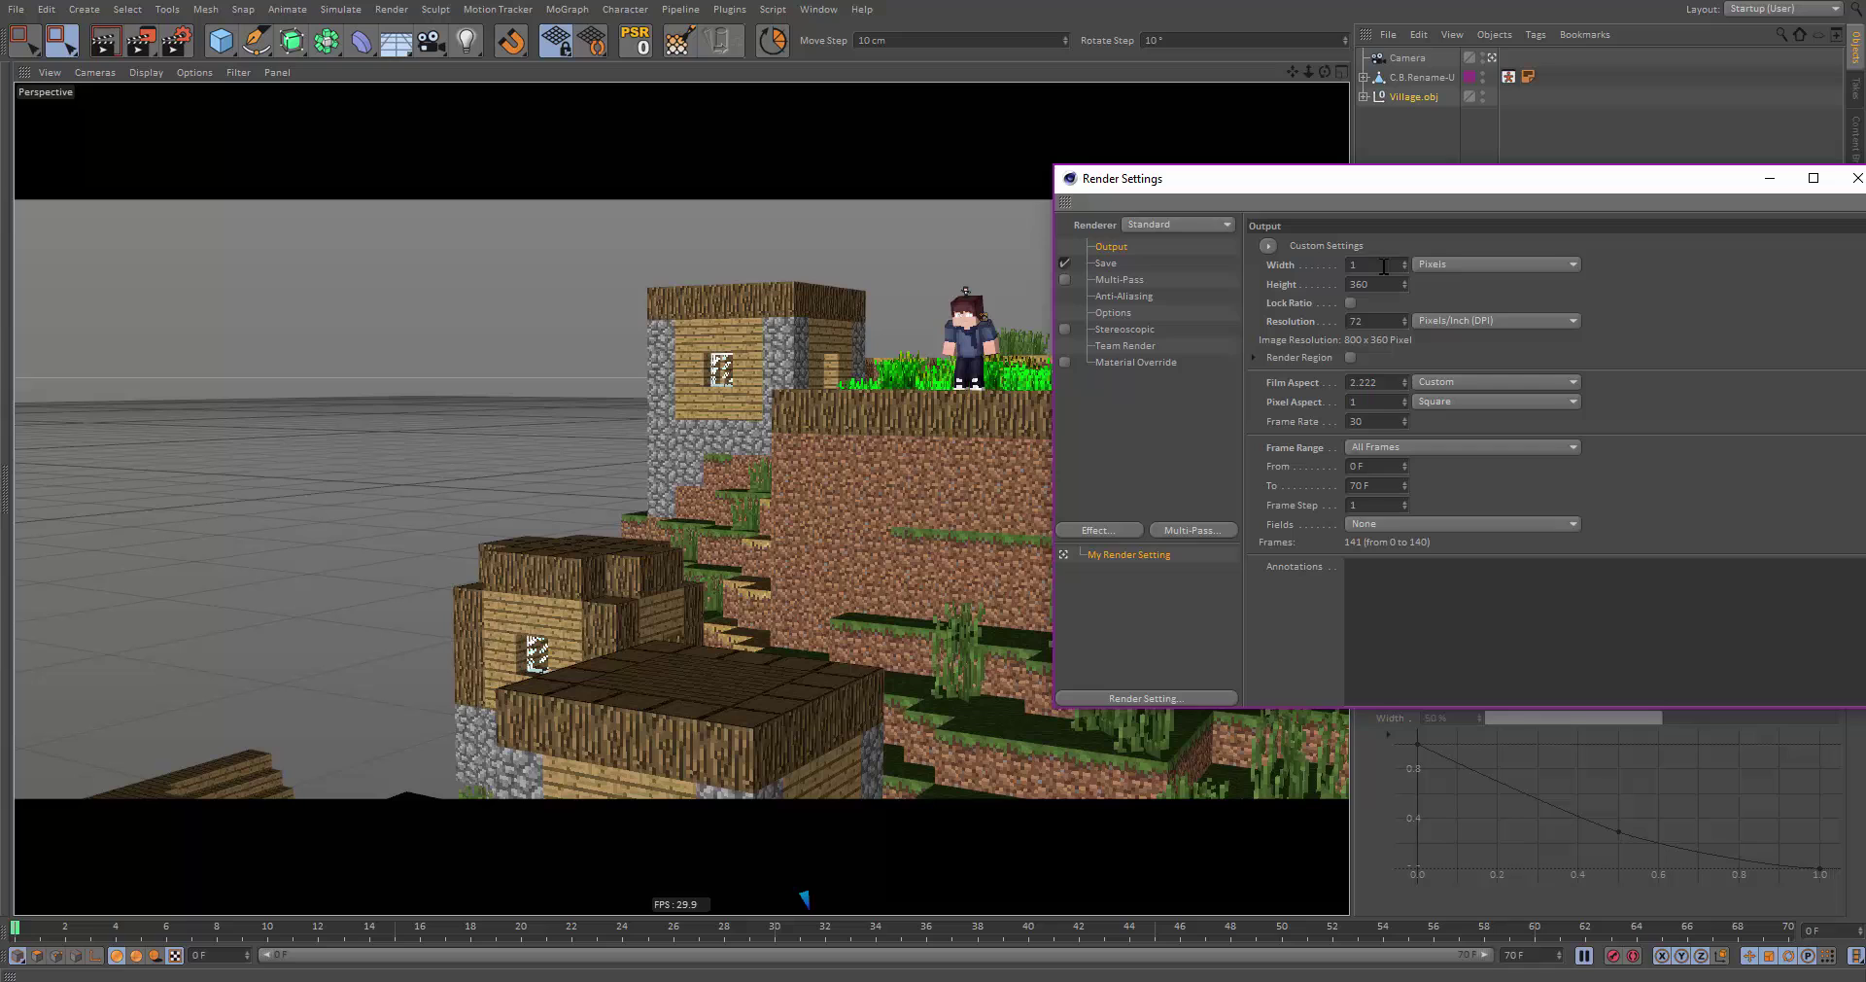
type("1280")
key("Return")
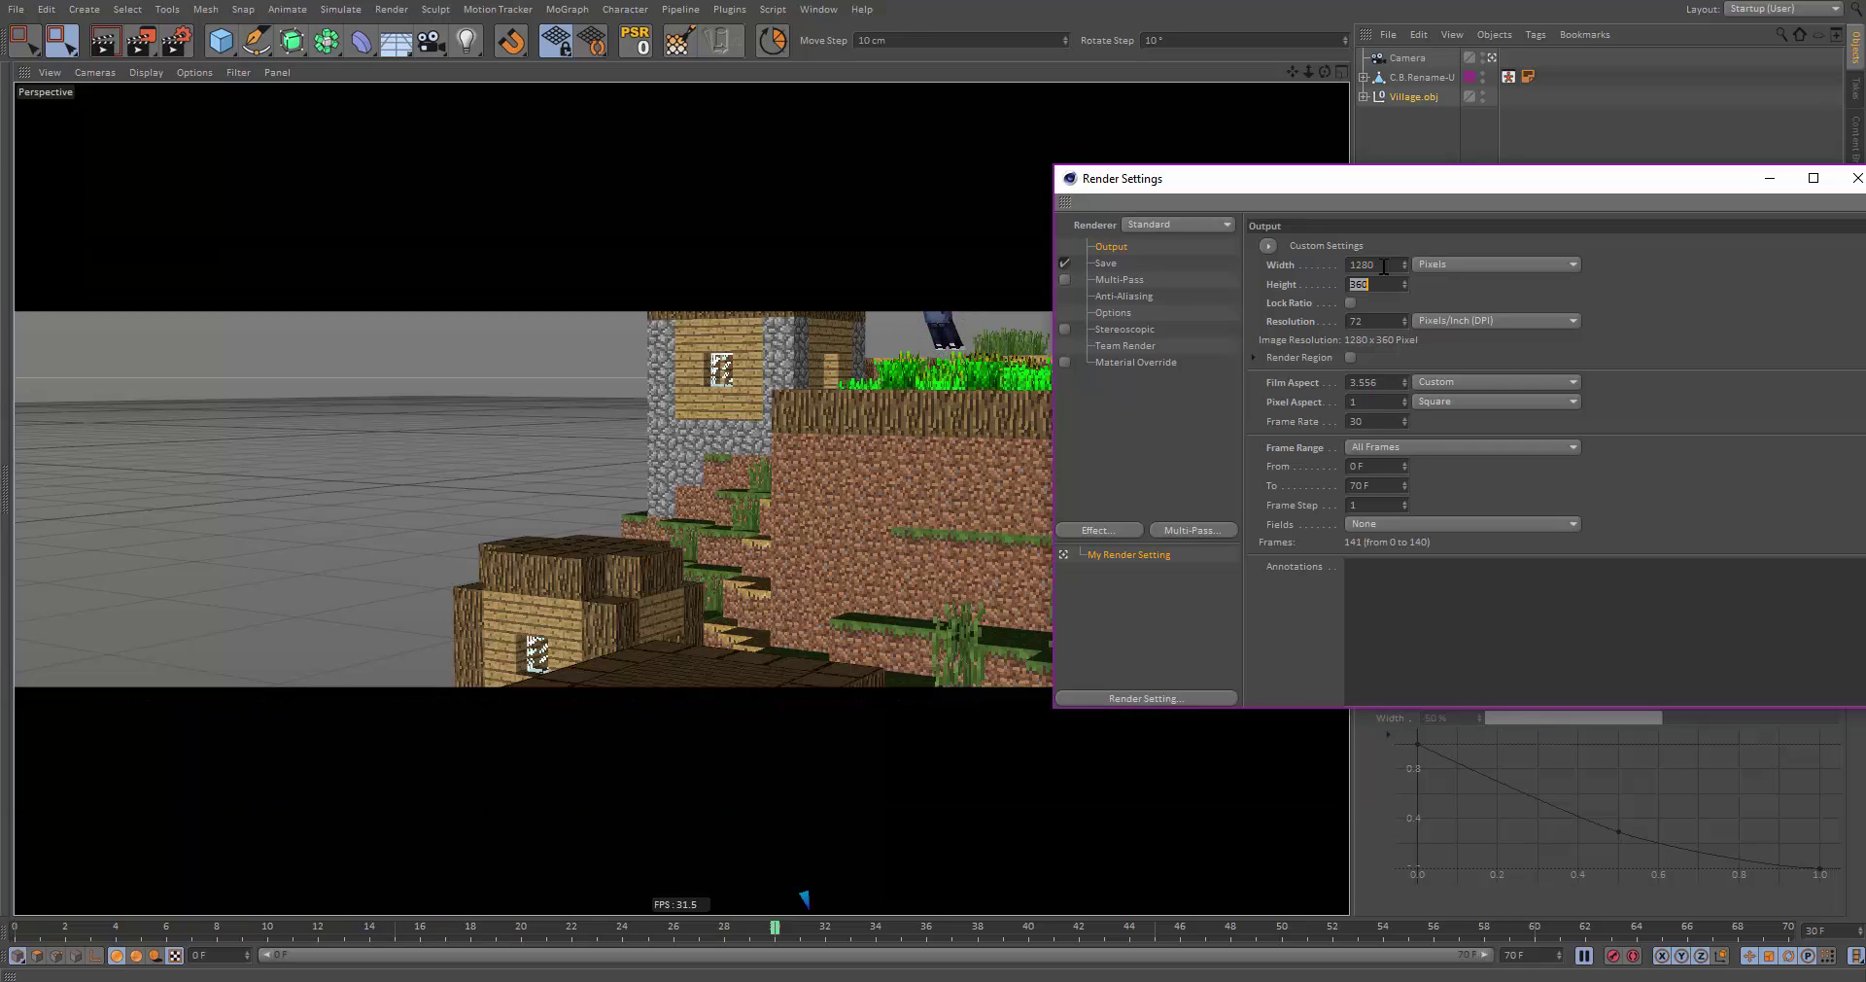
type("720")
key("Return")
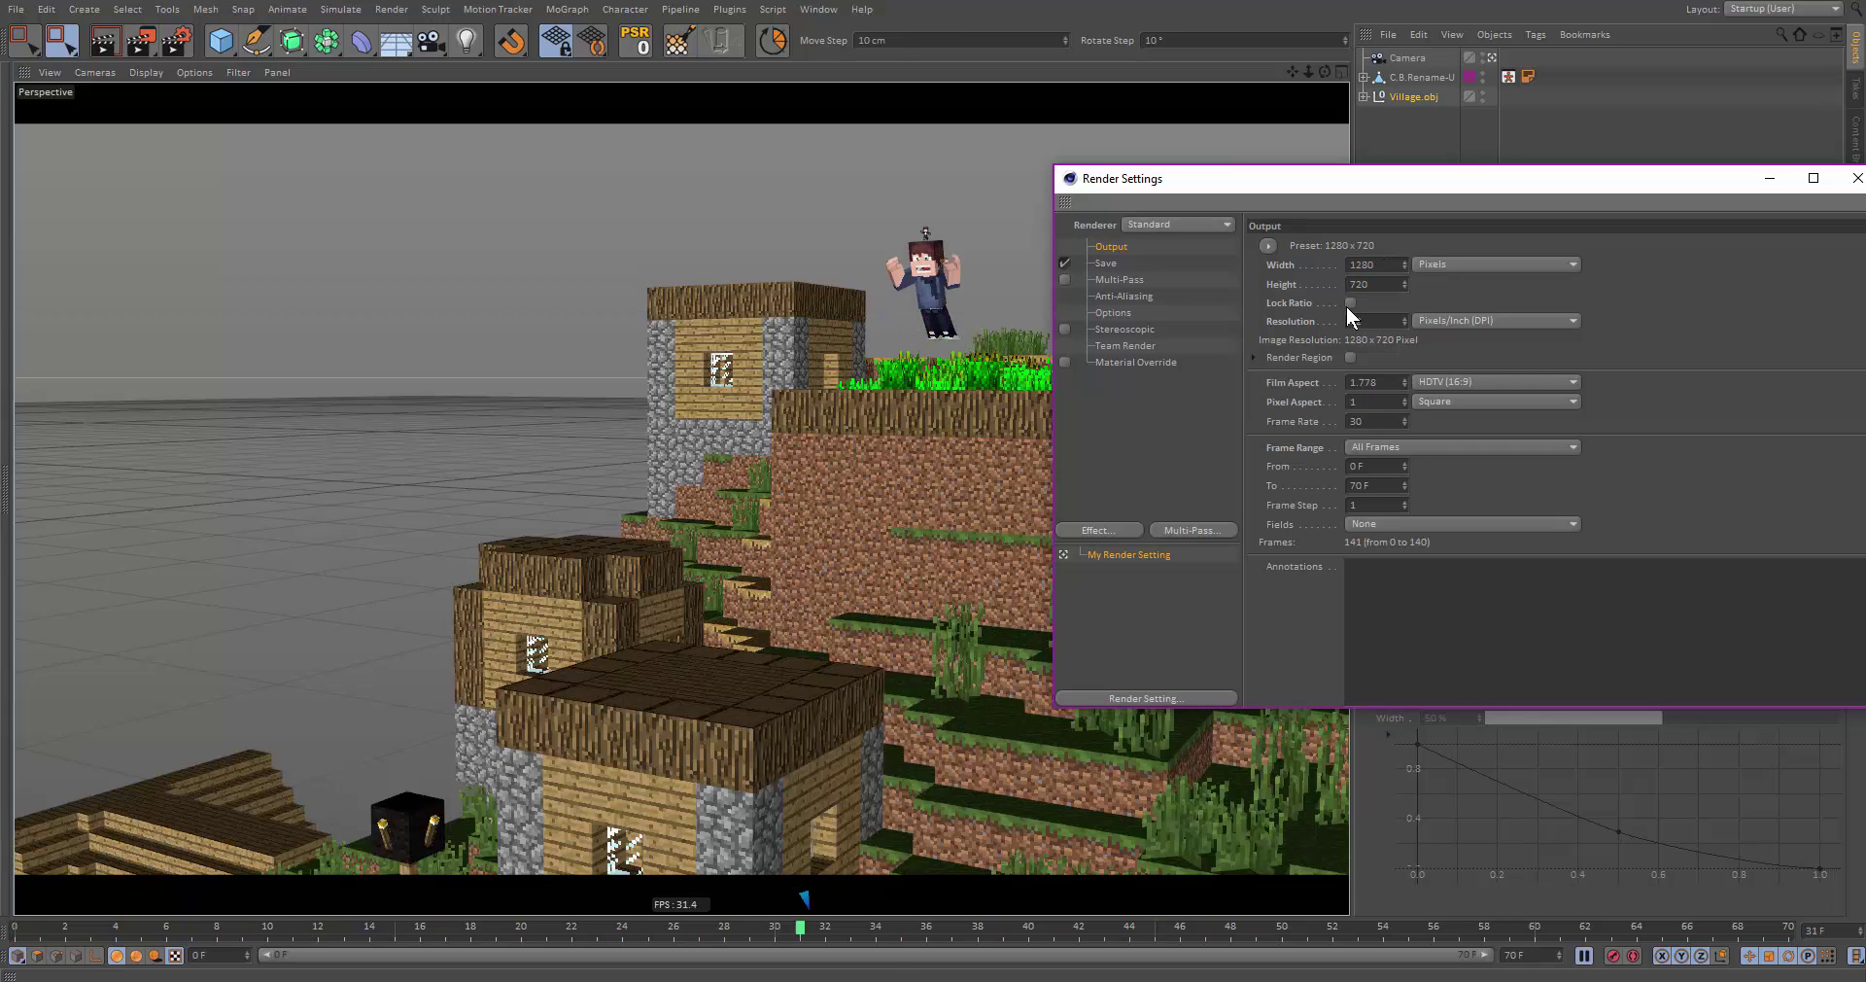
Try reducing the output width to 950 pixels with Lock Ratio on, and undo both changes
left_click(1350, 302)
left_click_drag(1405, 264, 1407, 277)
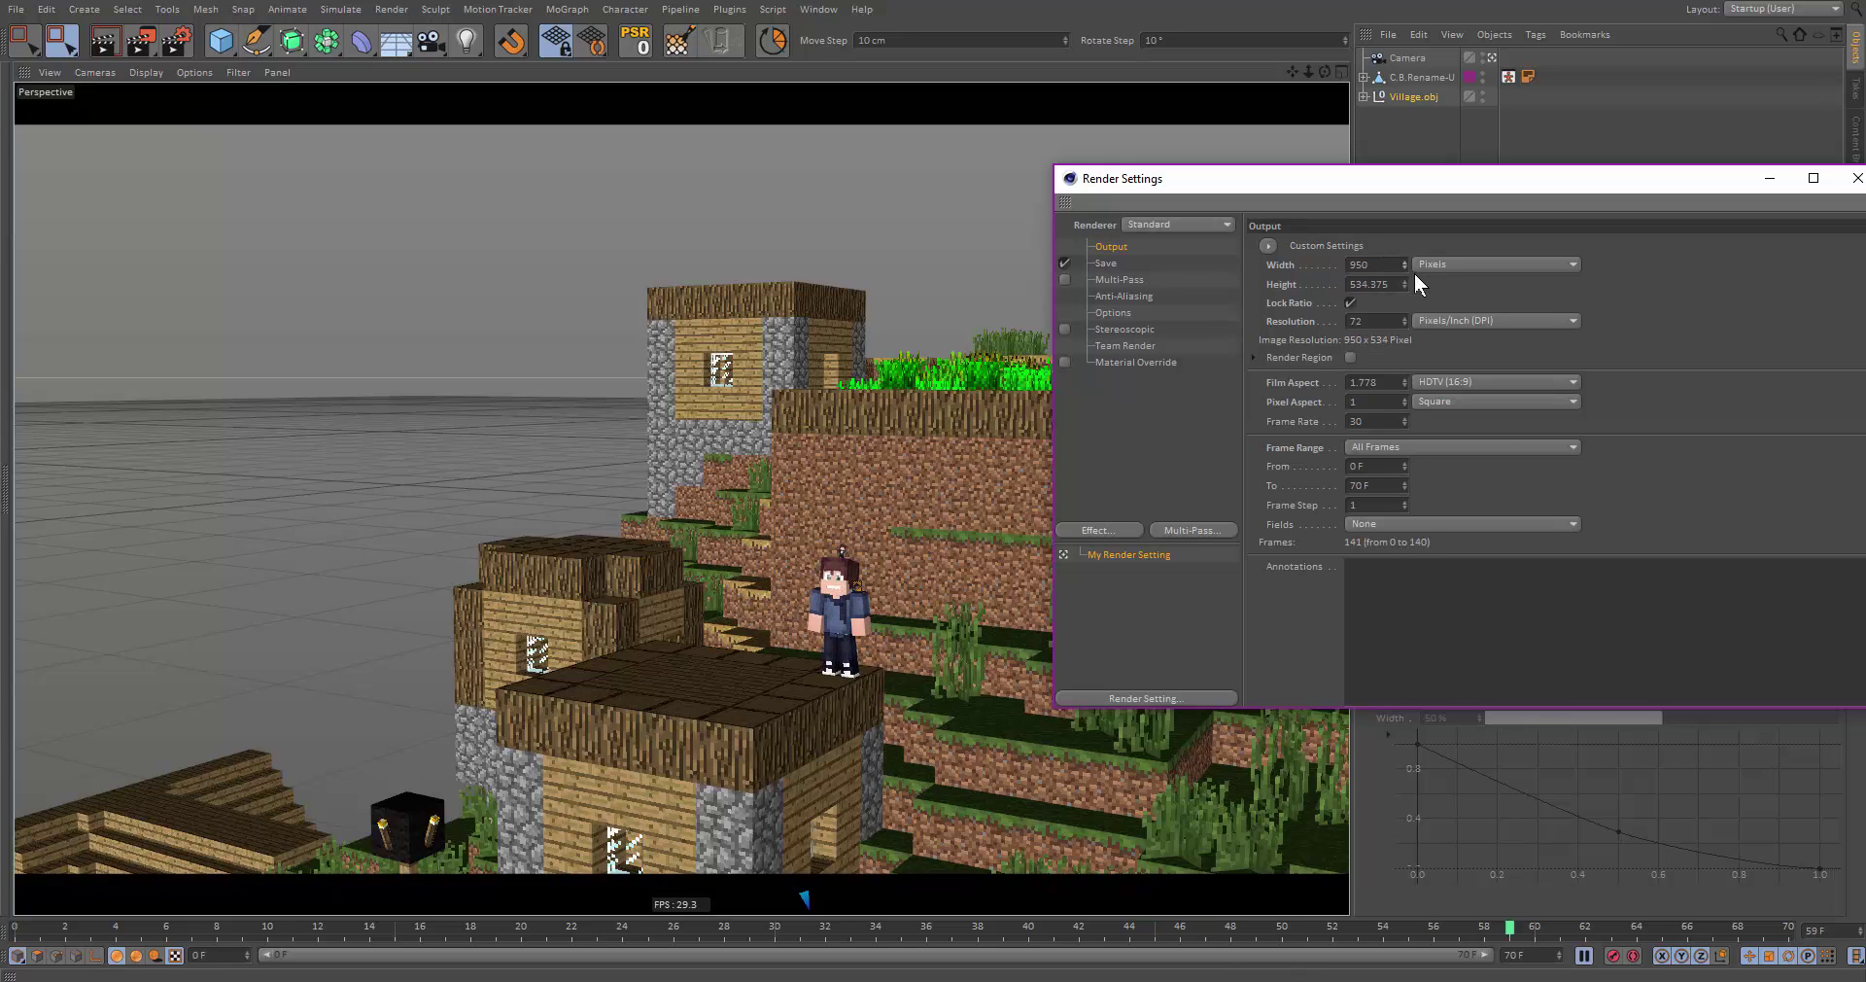
key("ctrl+z")
key("ctrl+z")
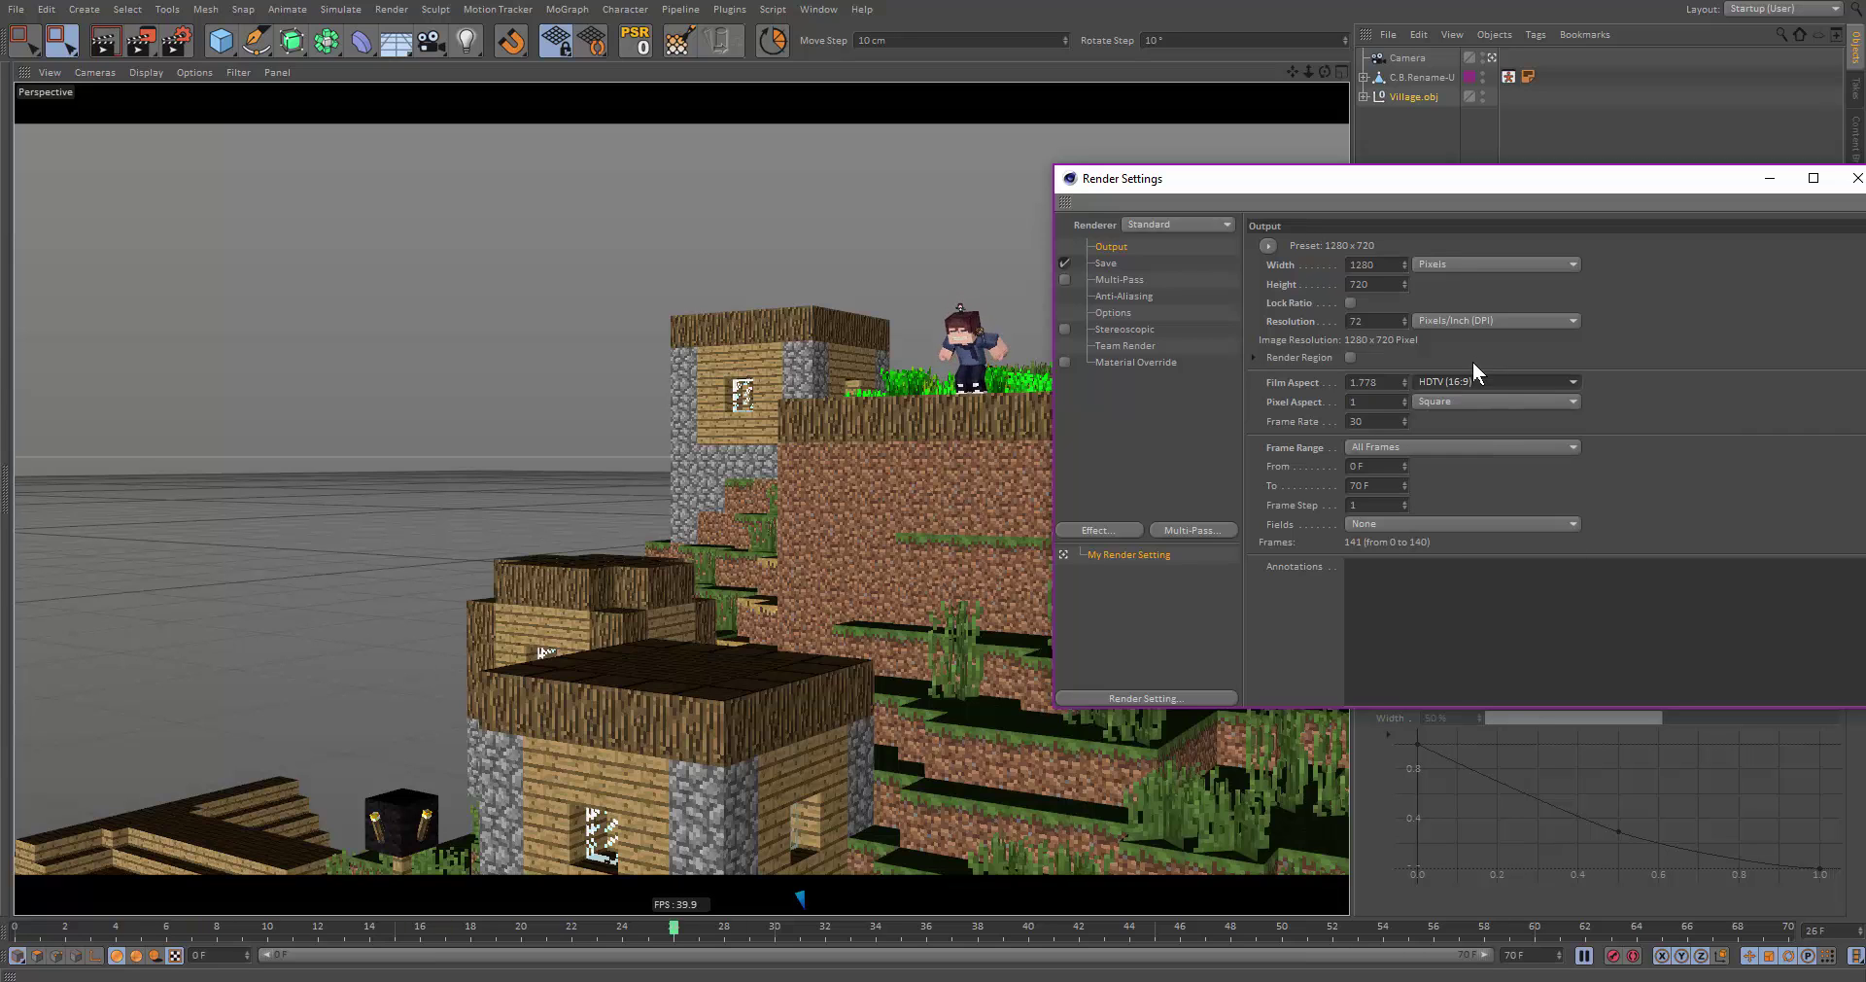
Try the Panavision (2.39:1) film aspect and return it to HDTV (16:9)
left_click(1476, 381)
left_click(1504, 536)
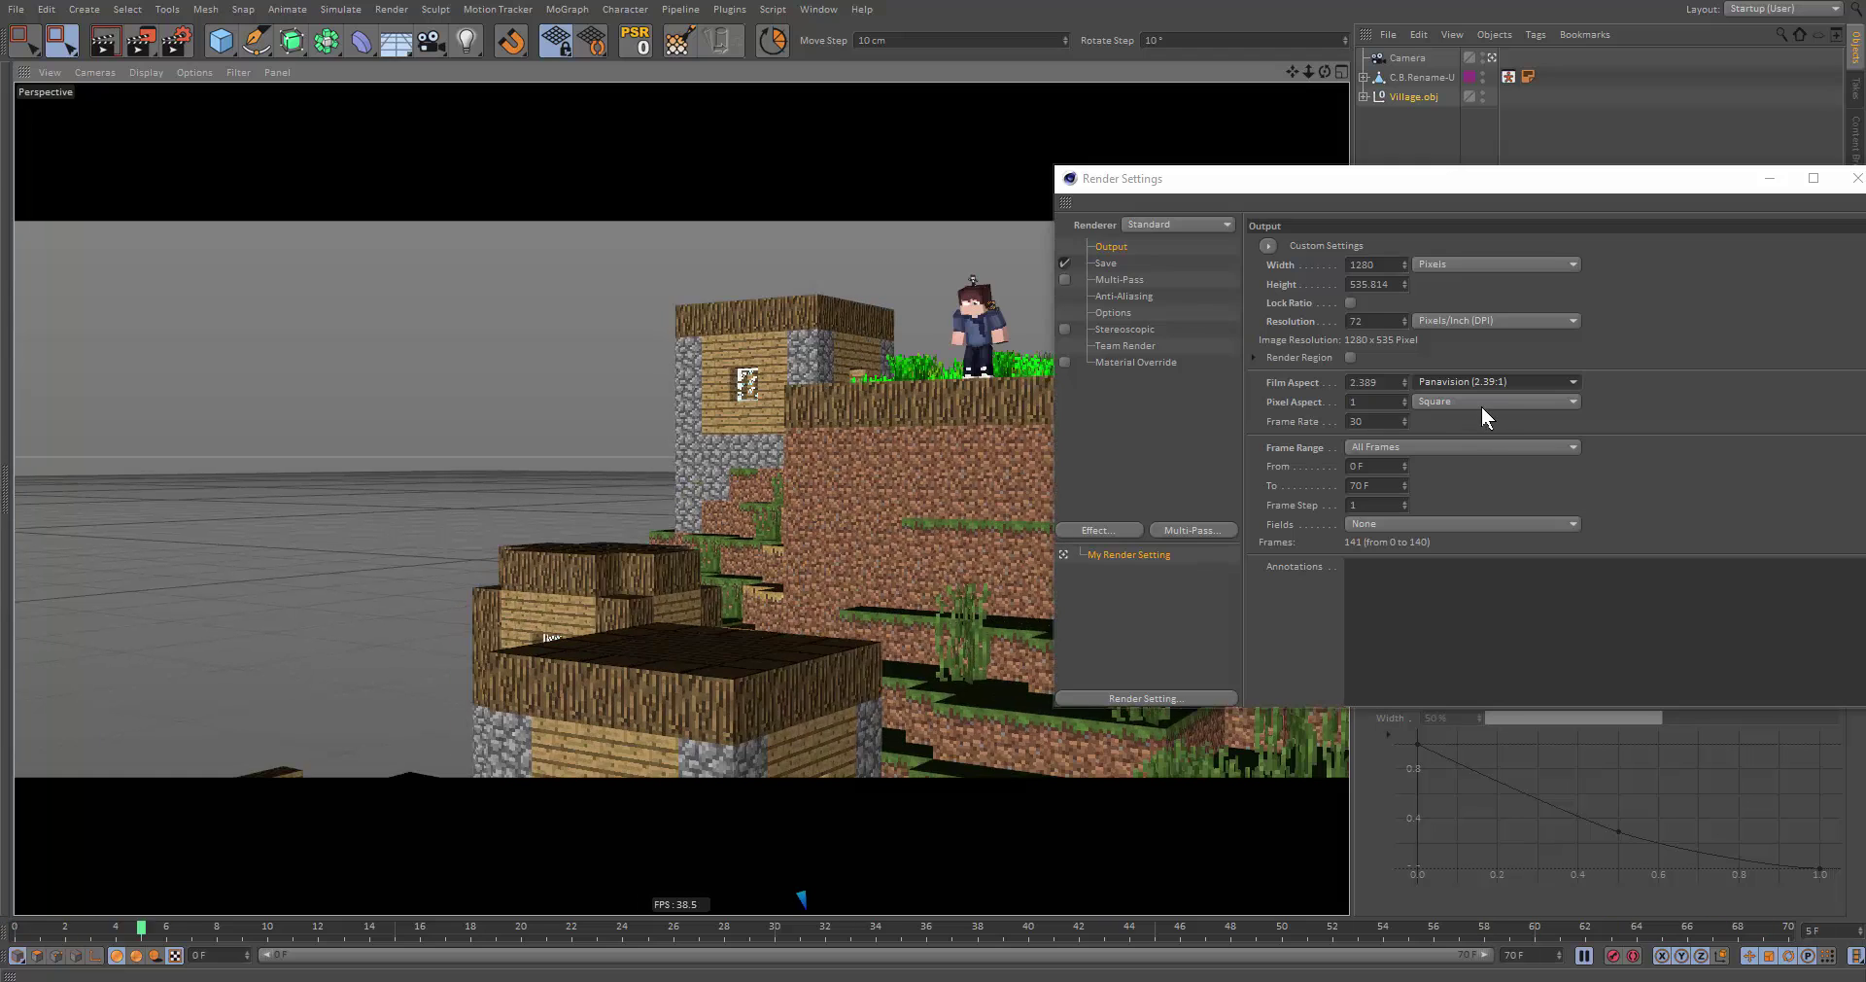
left_click(1480, 381)
left_click(1501, 387)
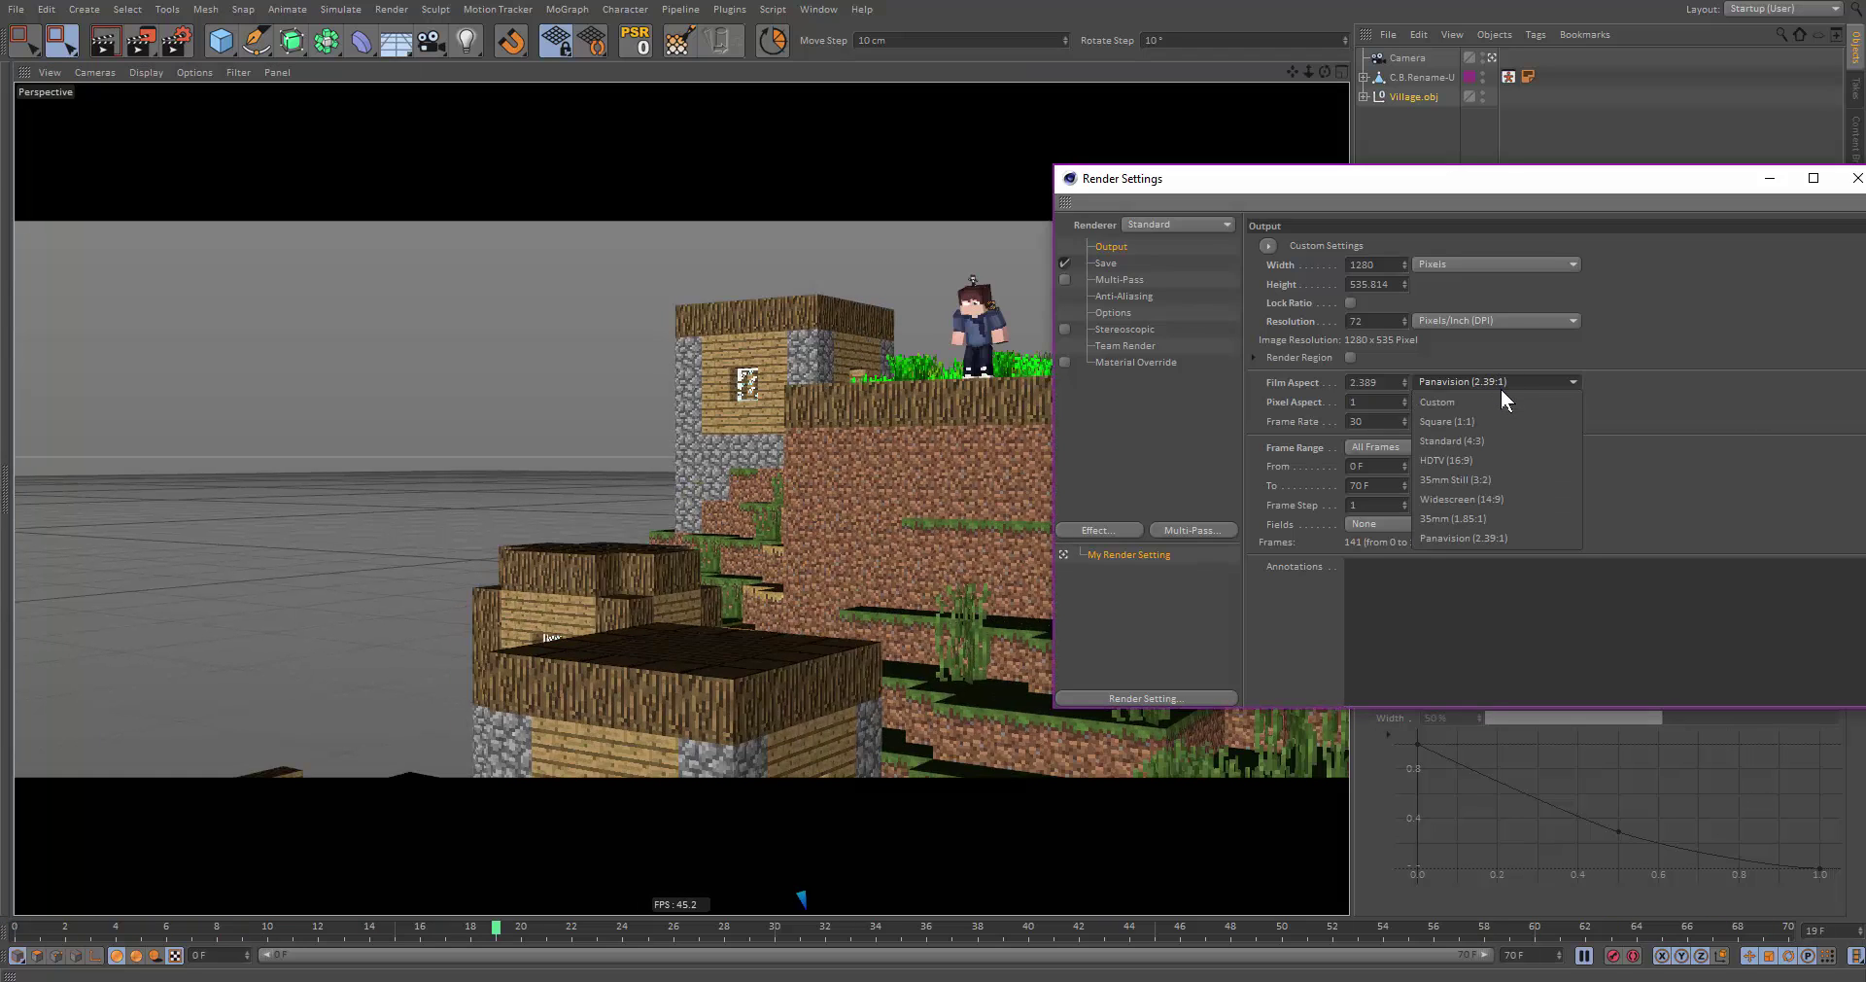
left_click(1499, 389)
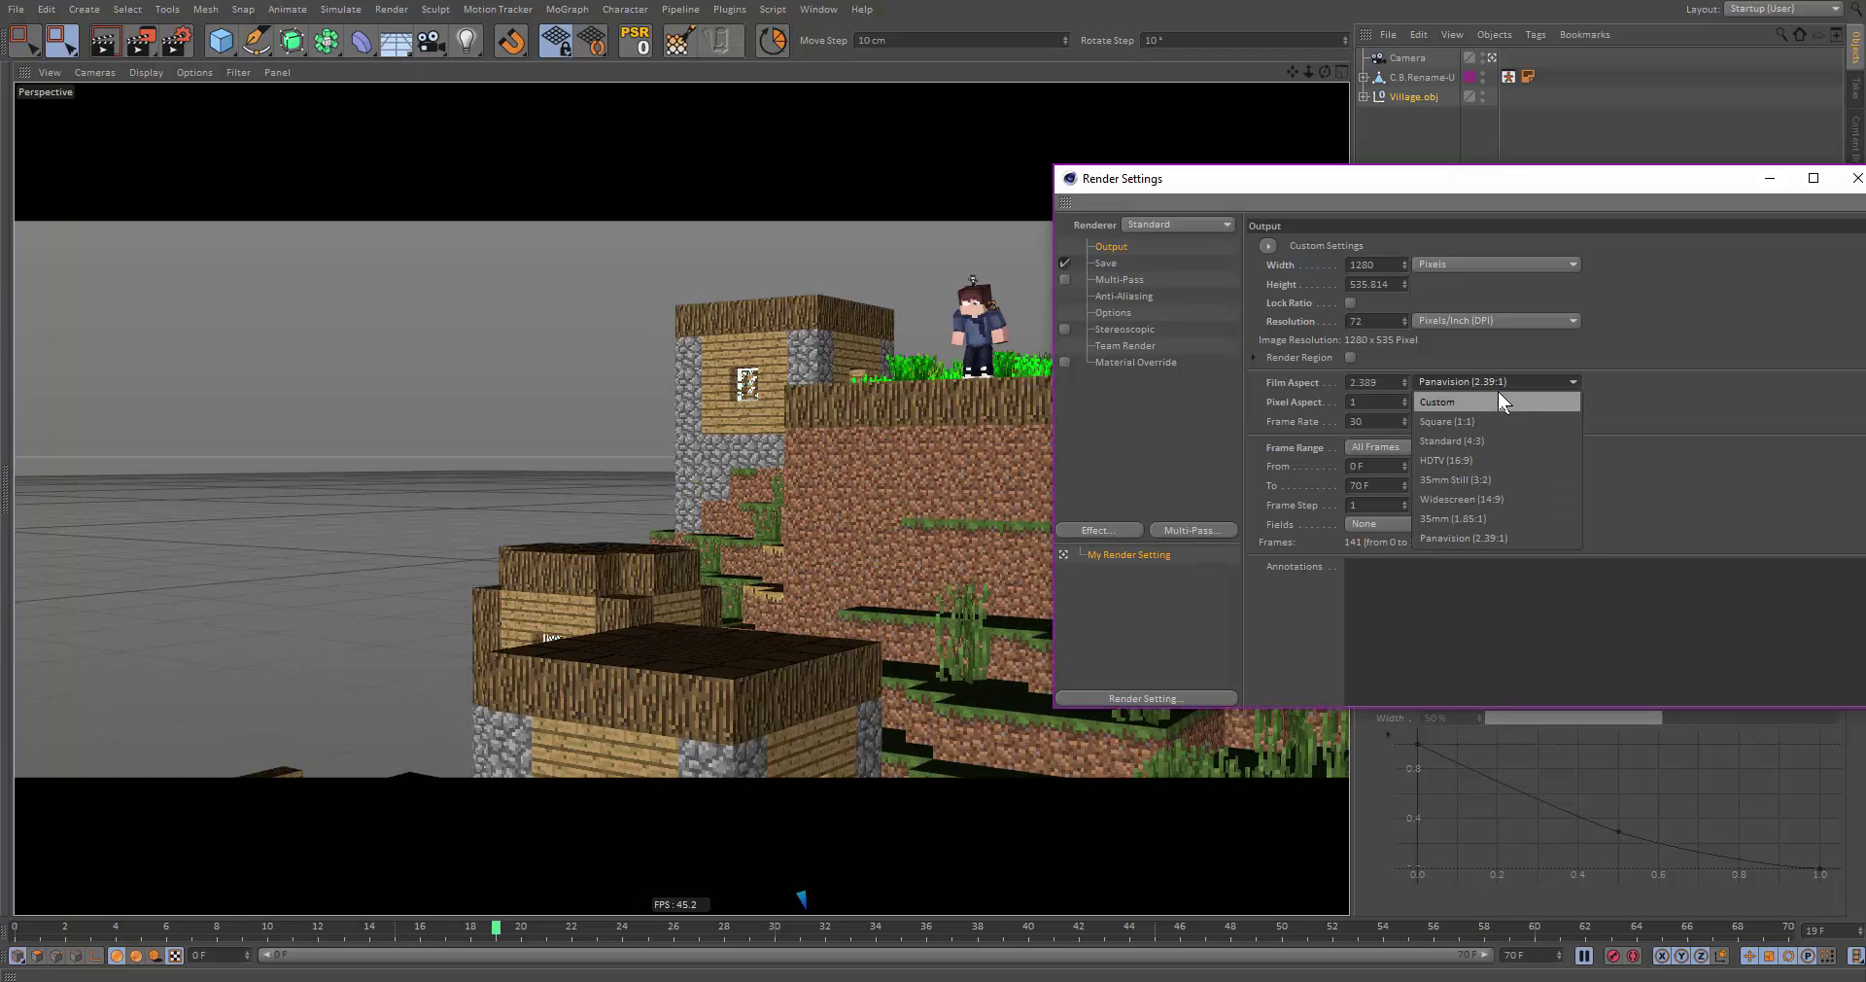
left_click(1497, 461)
Select the camera, try focal lengths of 58.3 and 78.1 mm, and return it to 36 mm
left_click(893, 454)
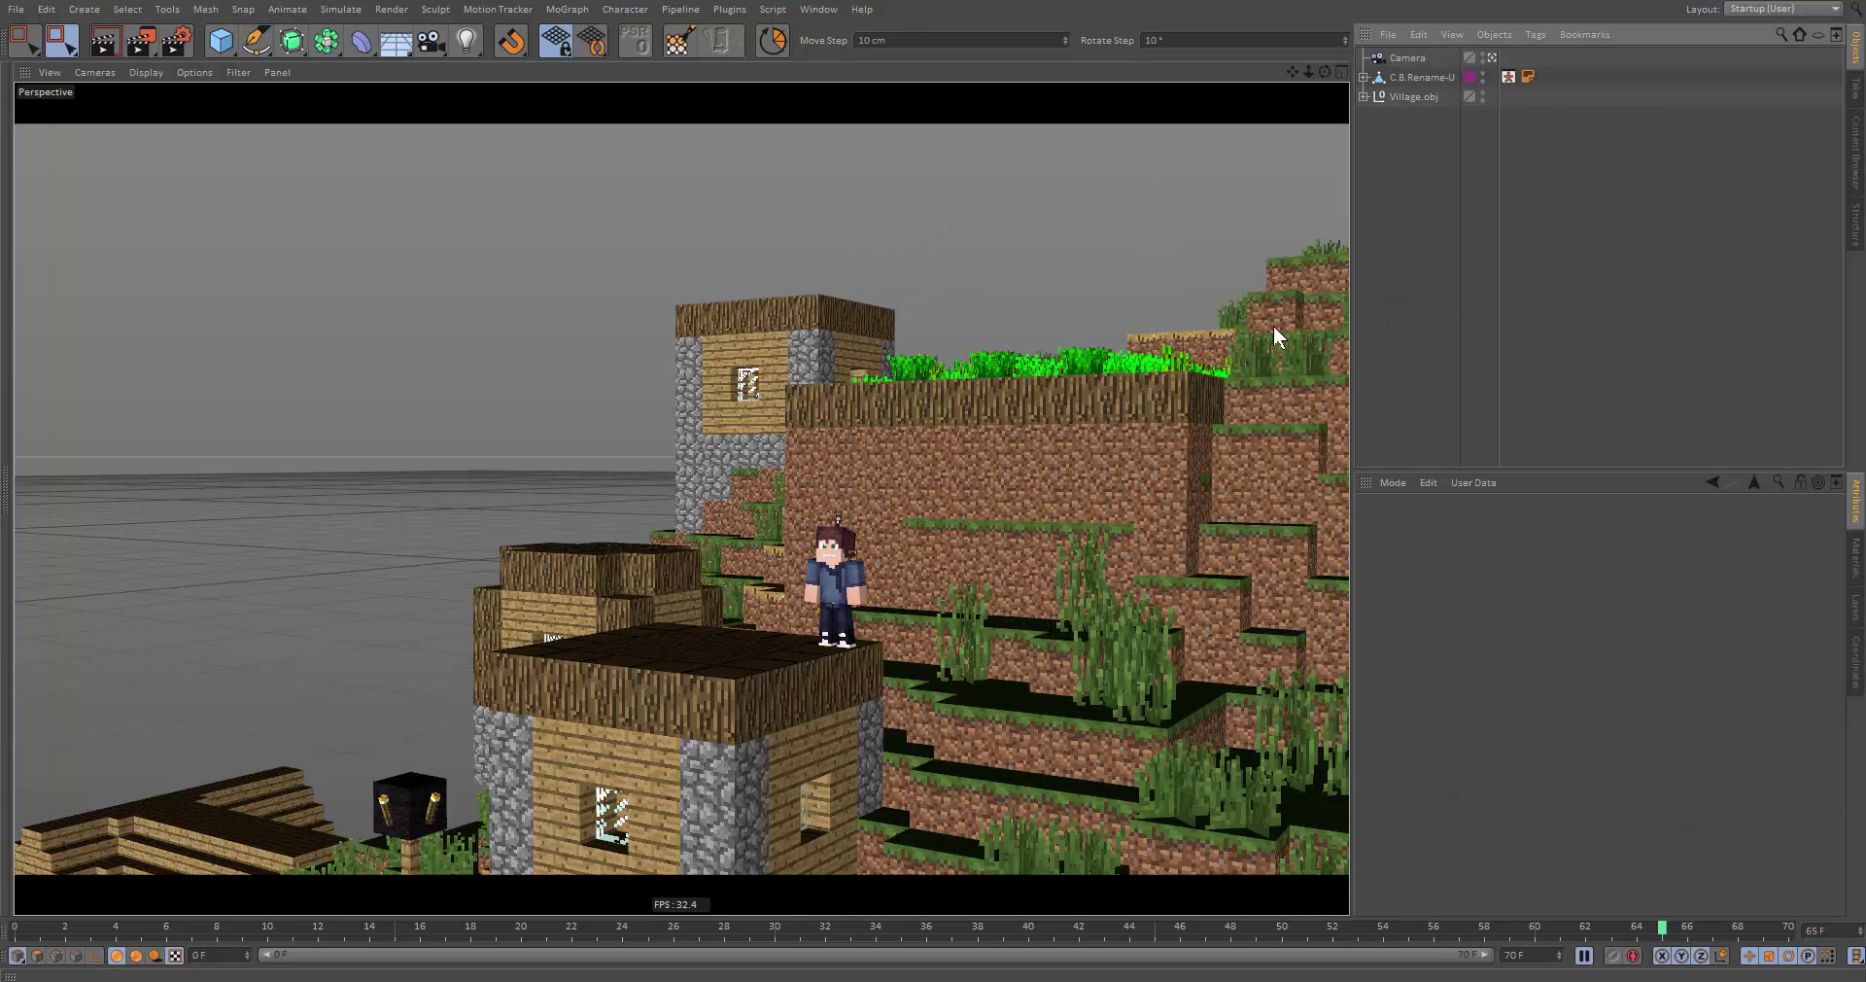
left_click(1399, 62)
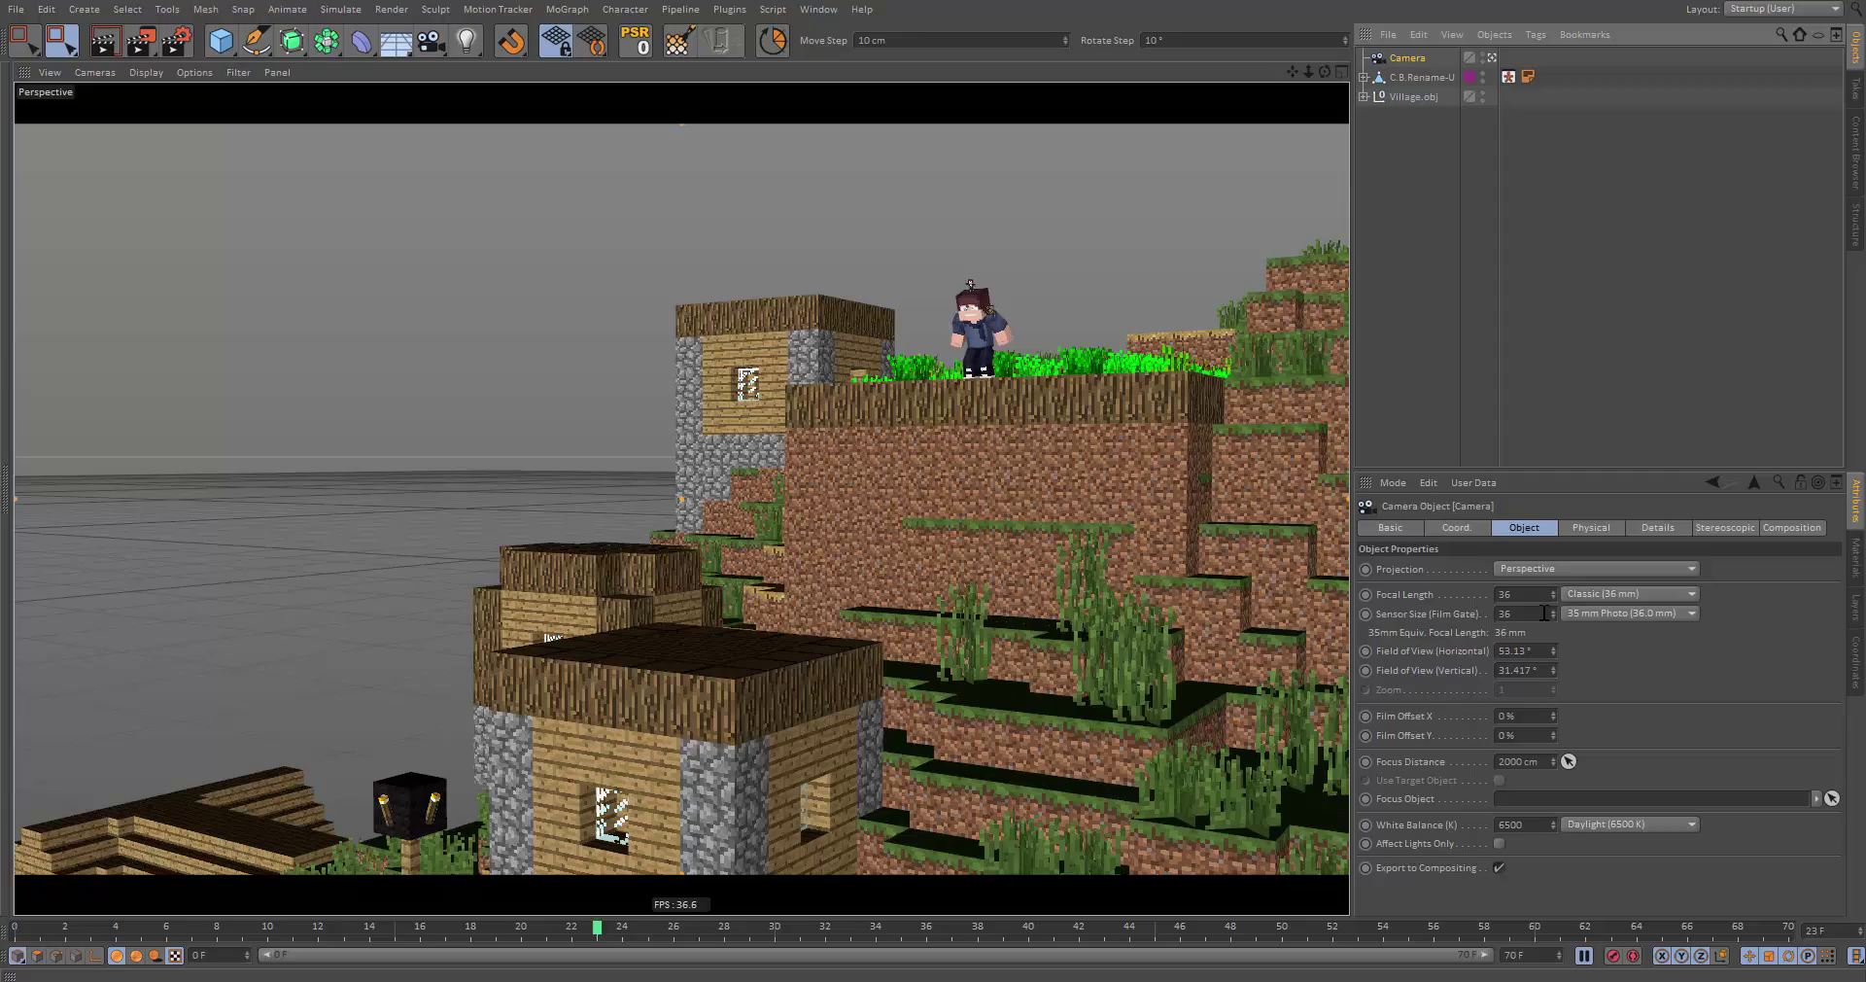
left_click_drag(1554, 591, 1554, 549)
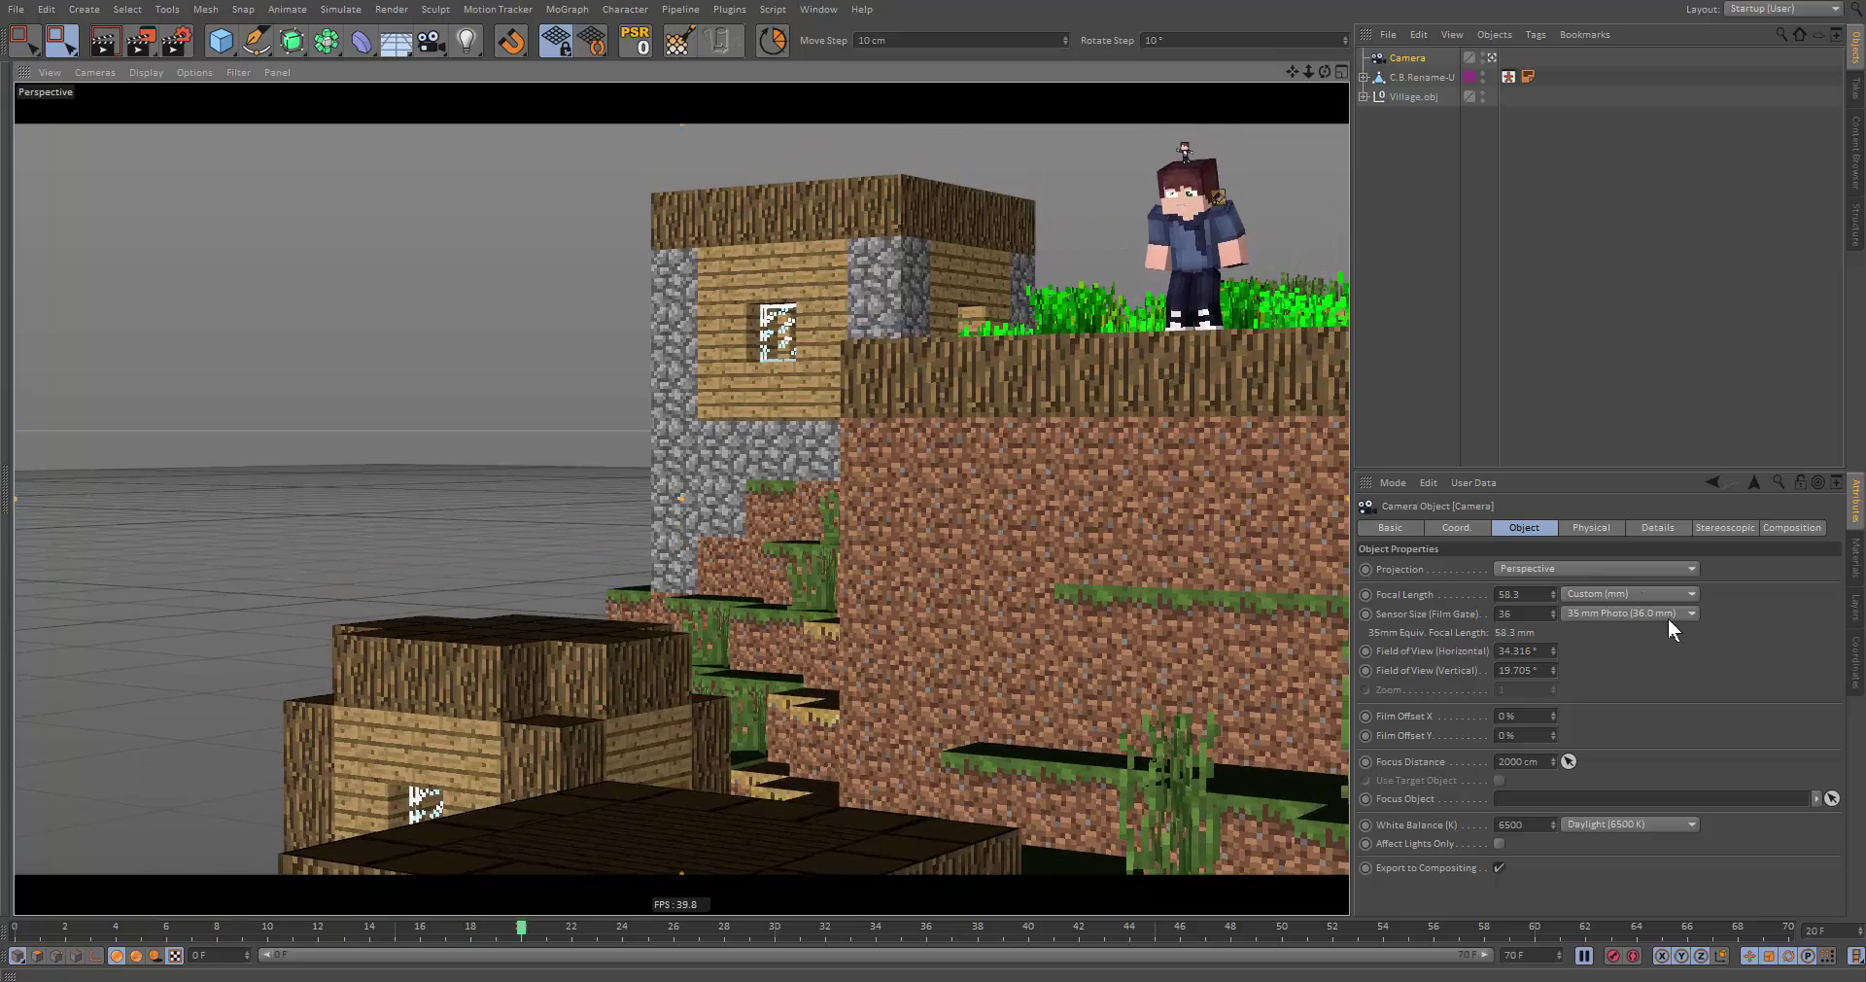
left_click_drag(1554, 594, 1554, 554)
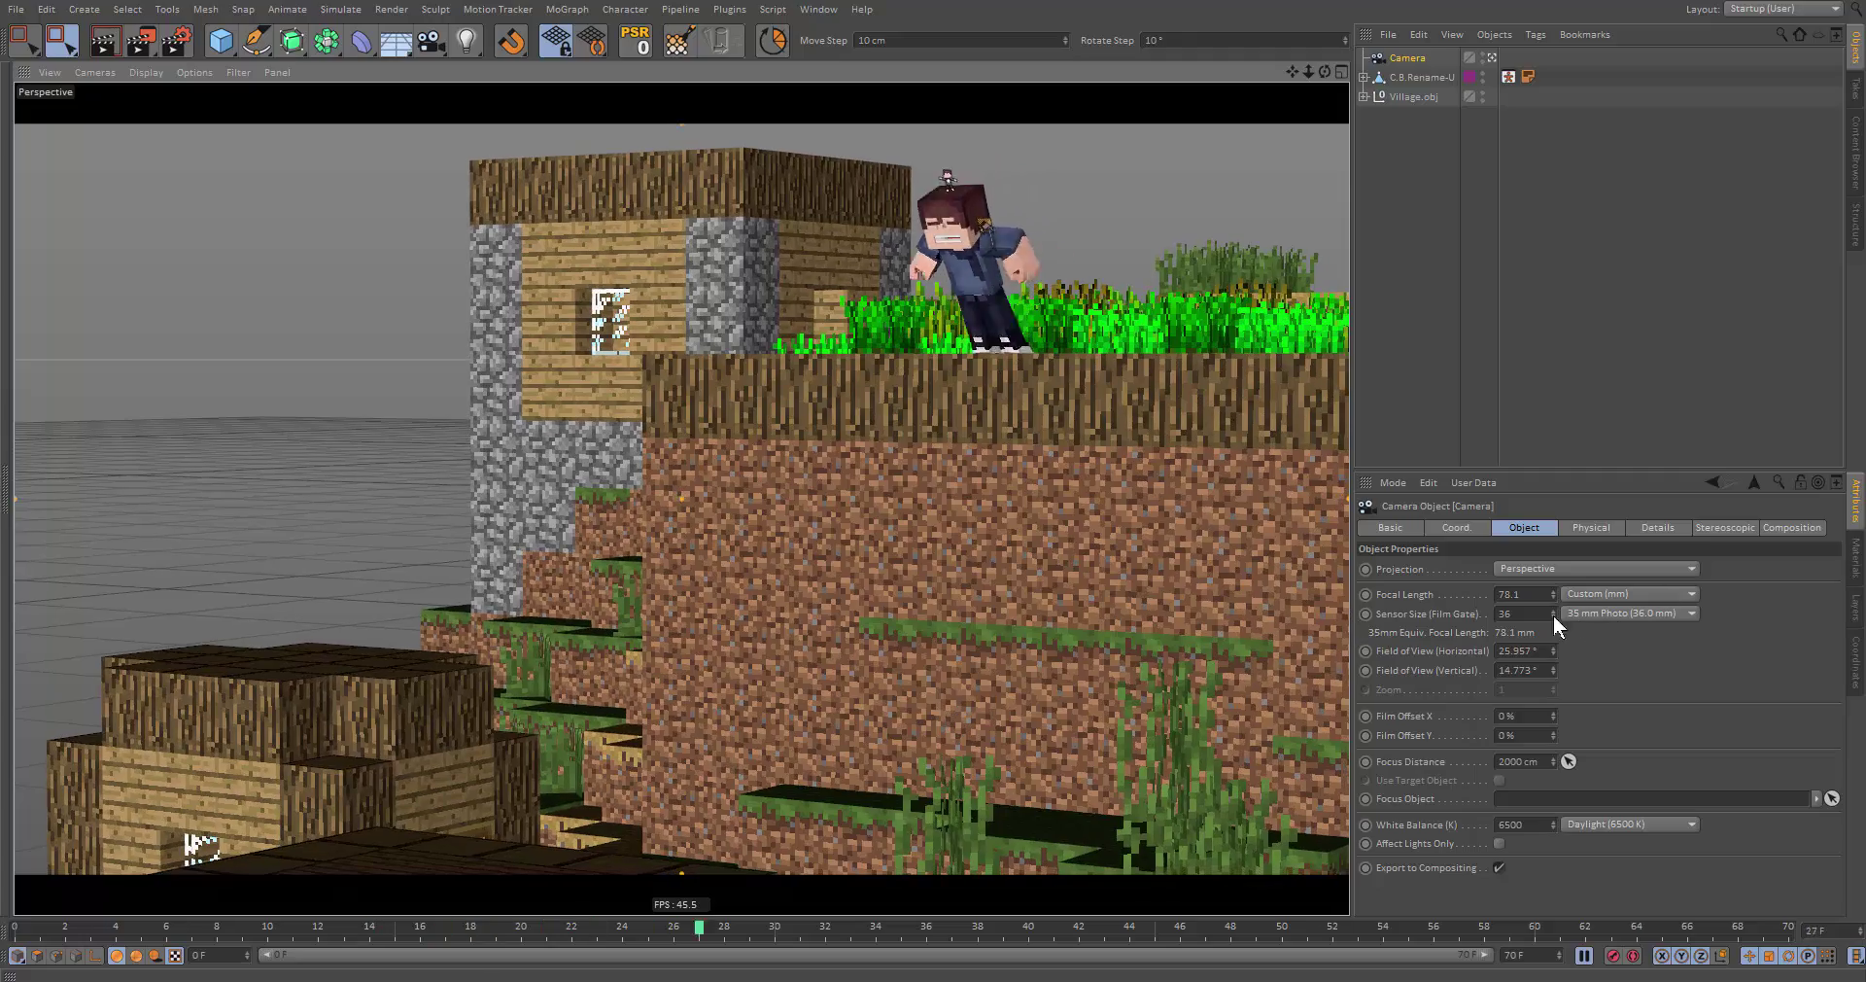
left_click_drag(1553, 593, 1553, 651)
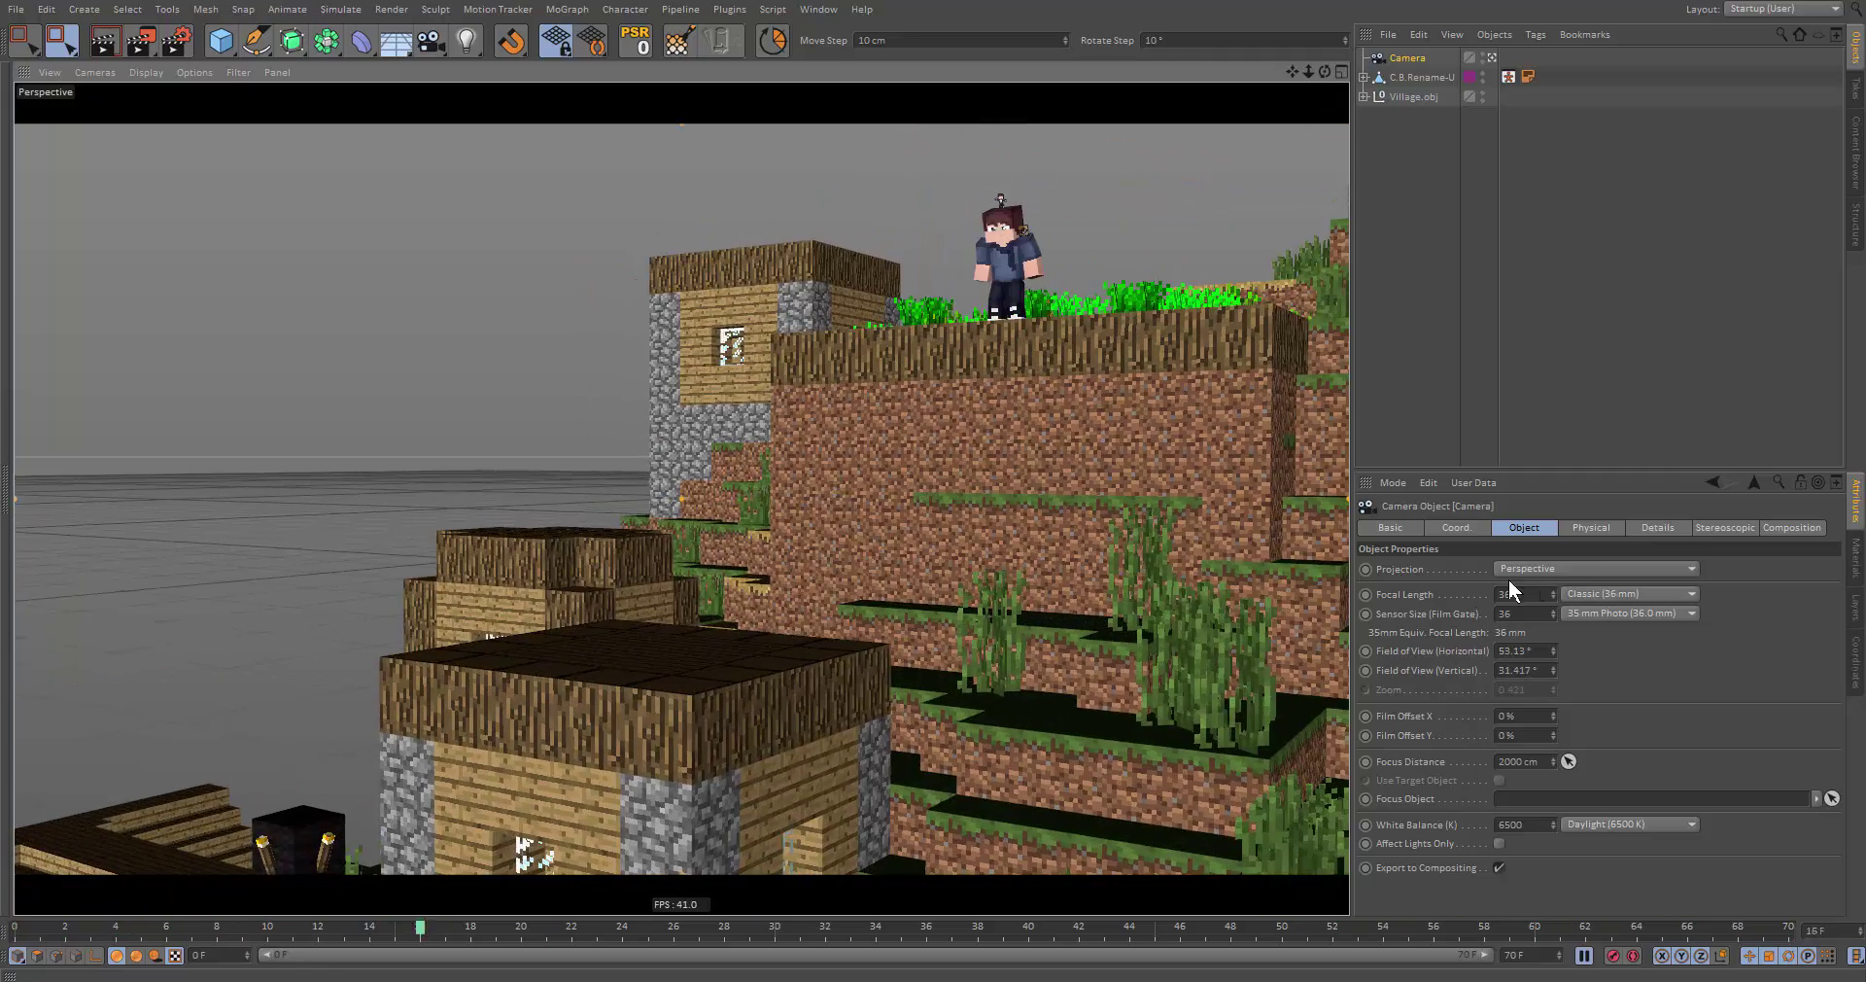
Try the Parallel projection on the camera and check the village at different zoom levels
left_click(1538, 569)
left_click(1545, 607)
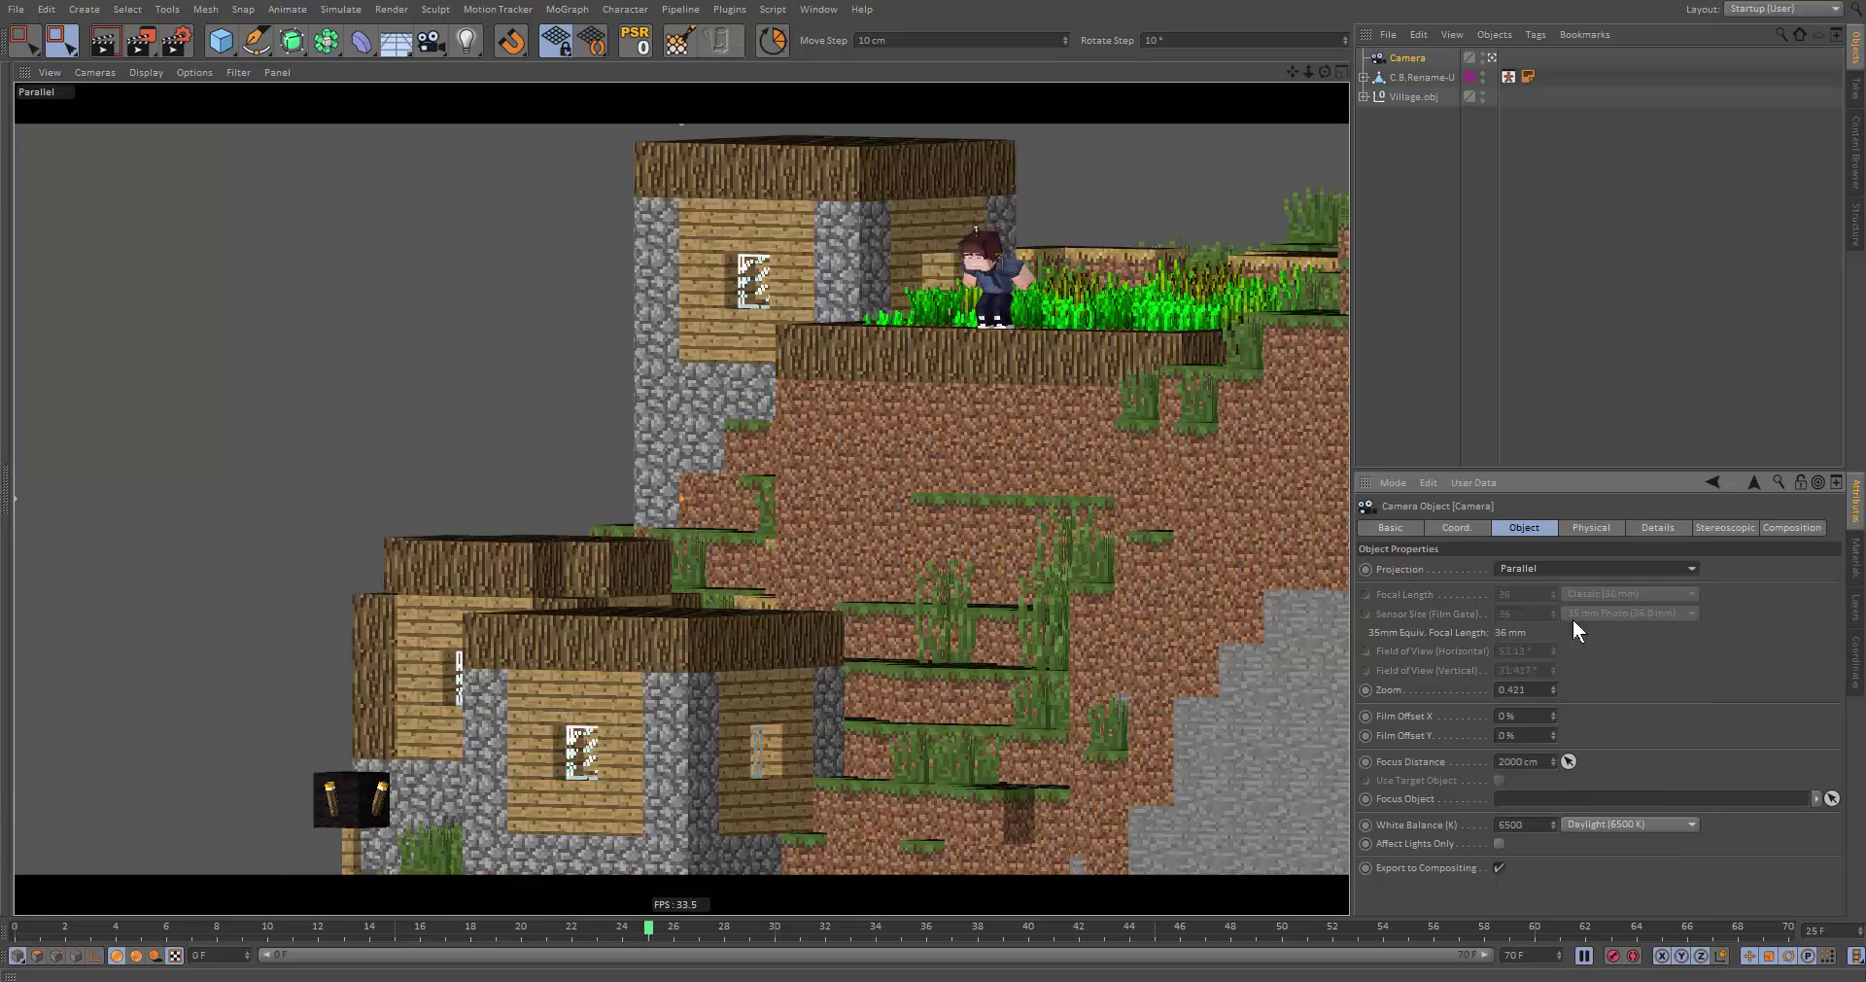
right_click_drag(1009, 383, 832, 406, "alt")
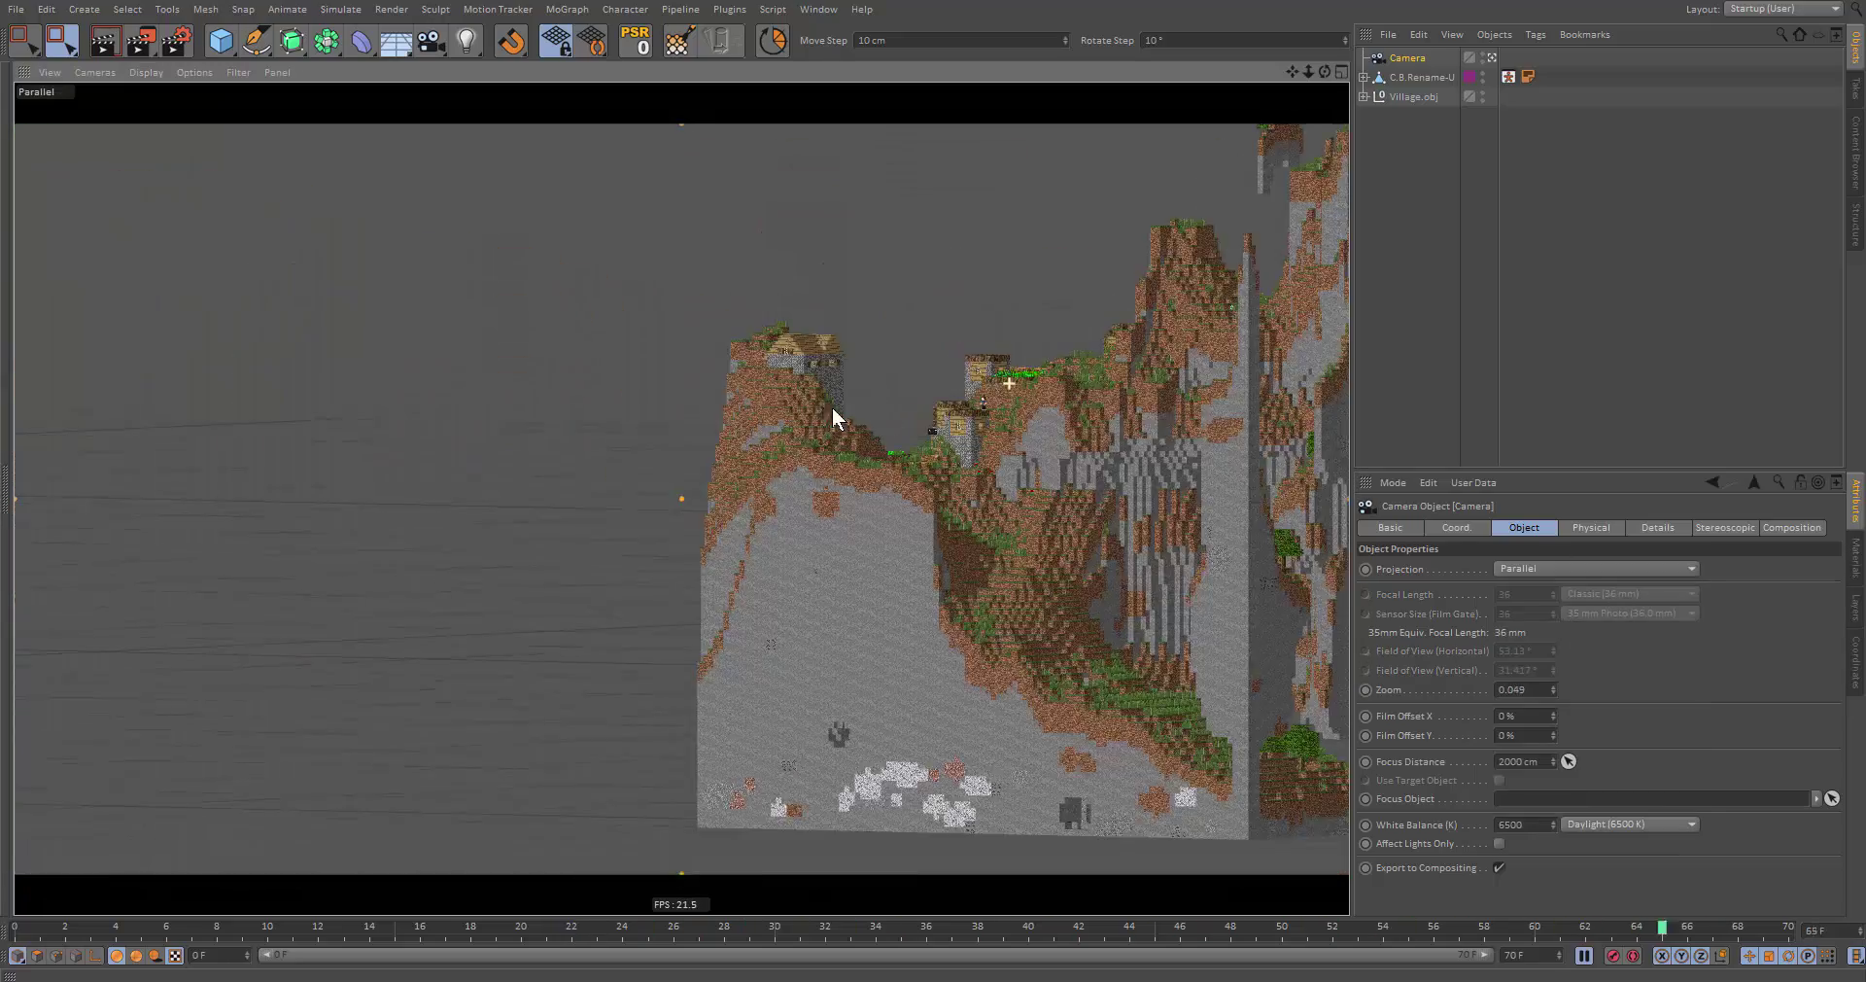
scroll(831, 407, "up", 12)
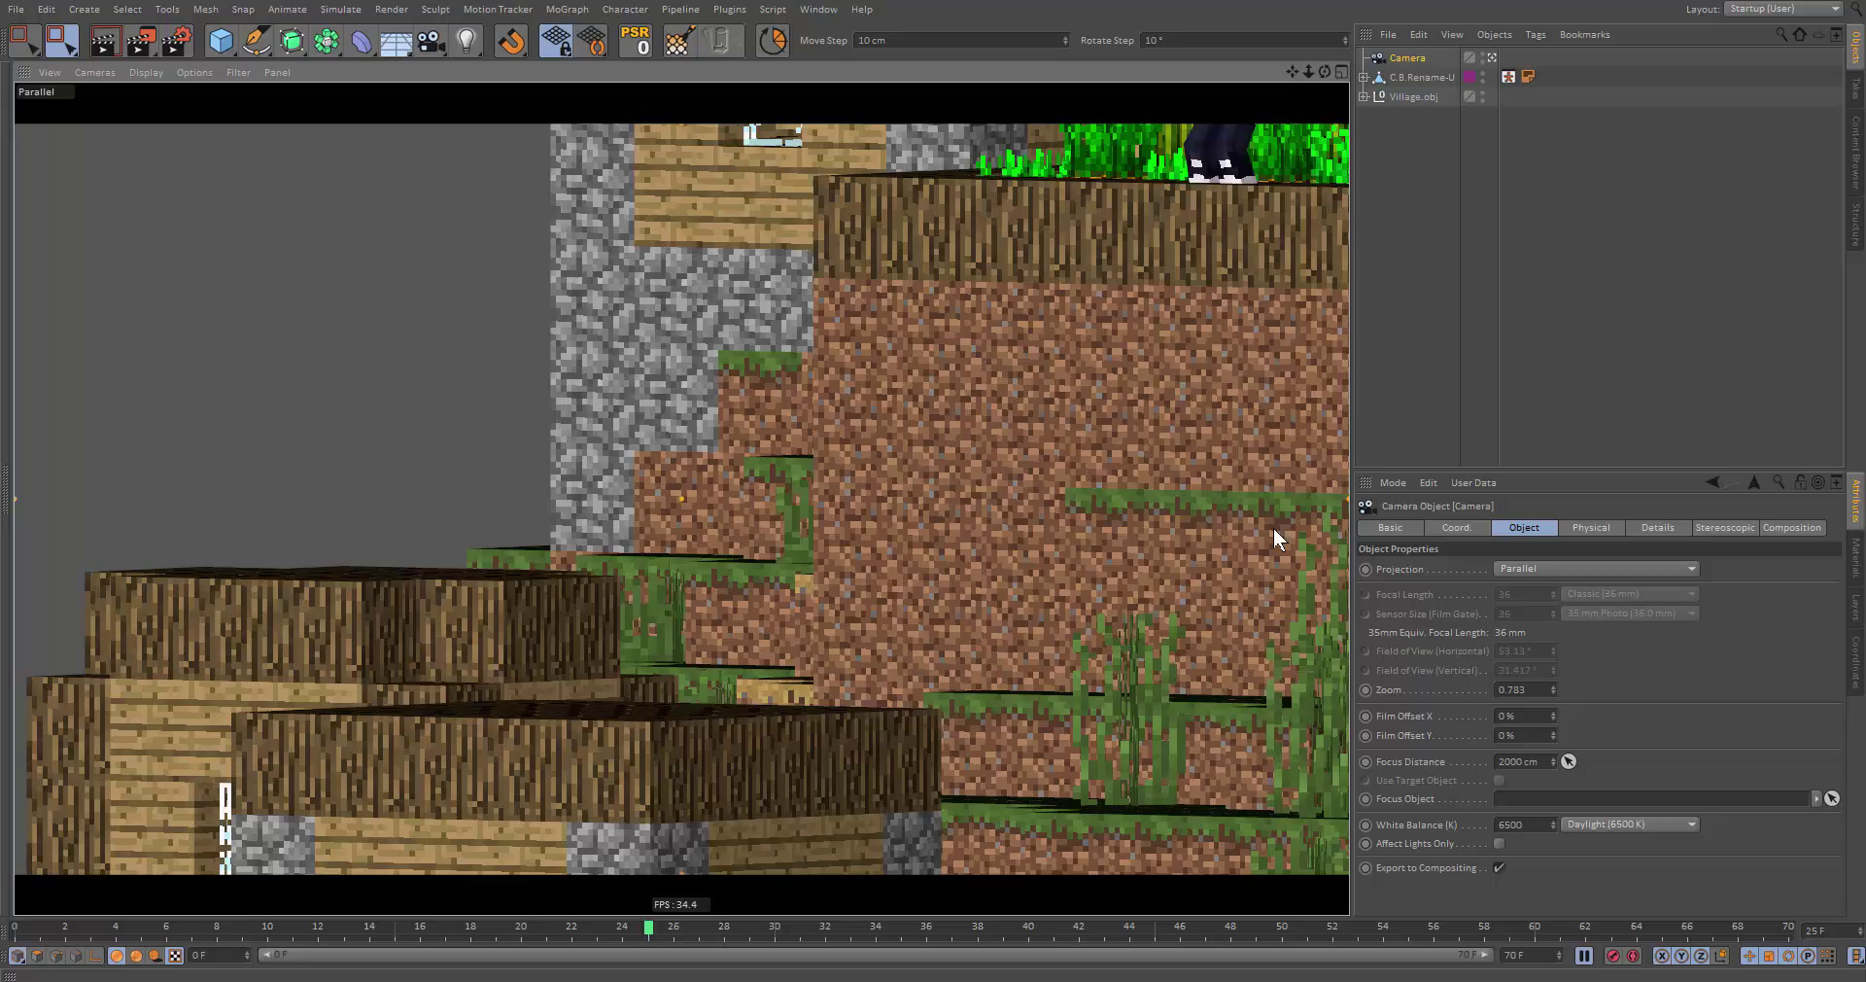
Try the Bird projection on the camera with the village framed from above, and return to Perspective
left_click(1544, 568)
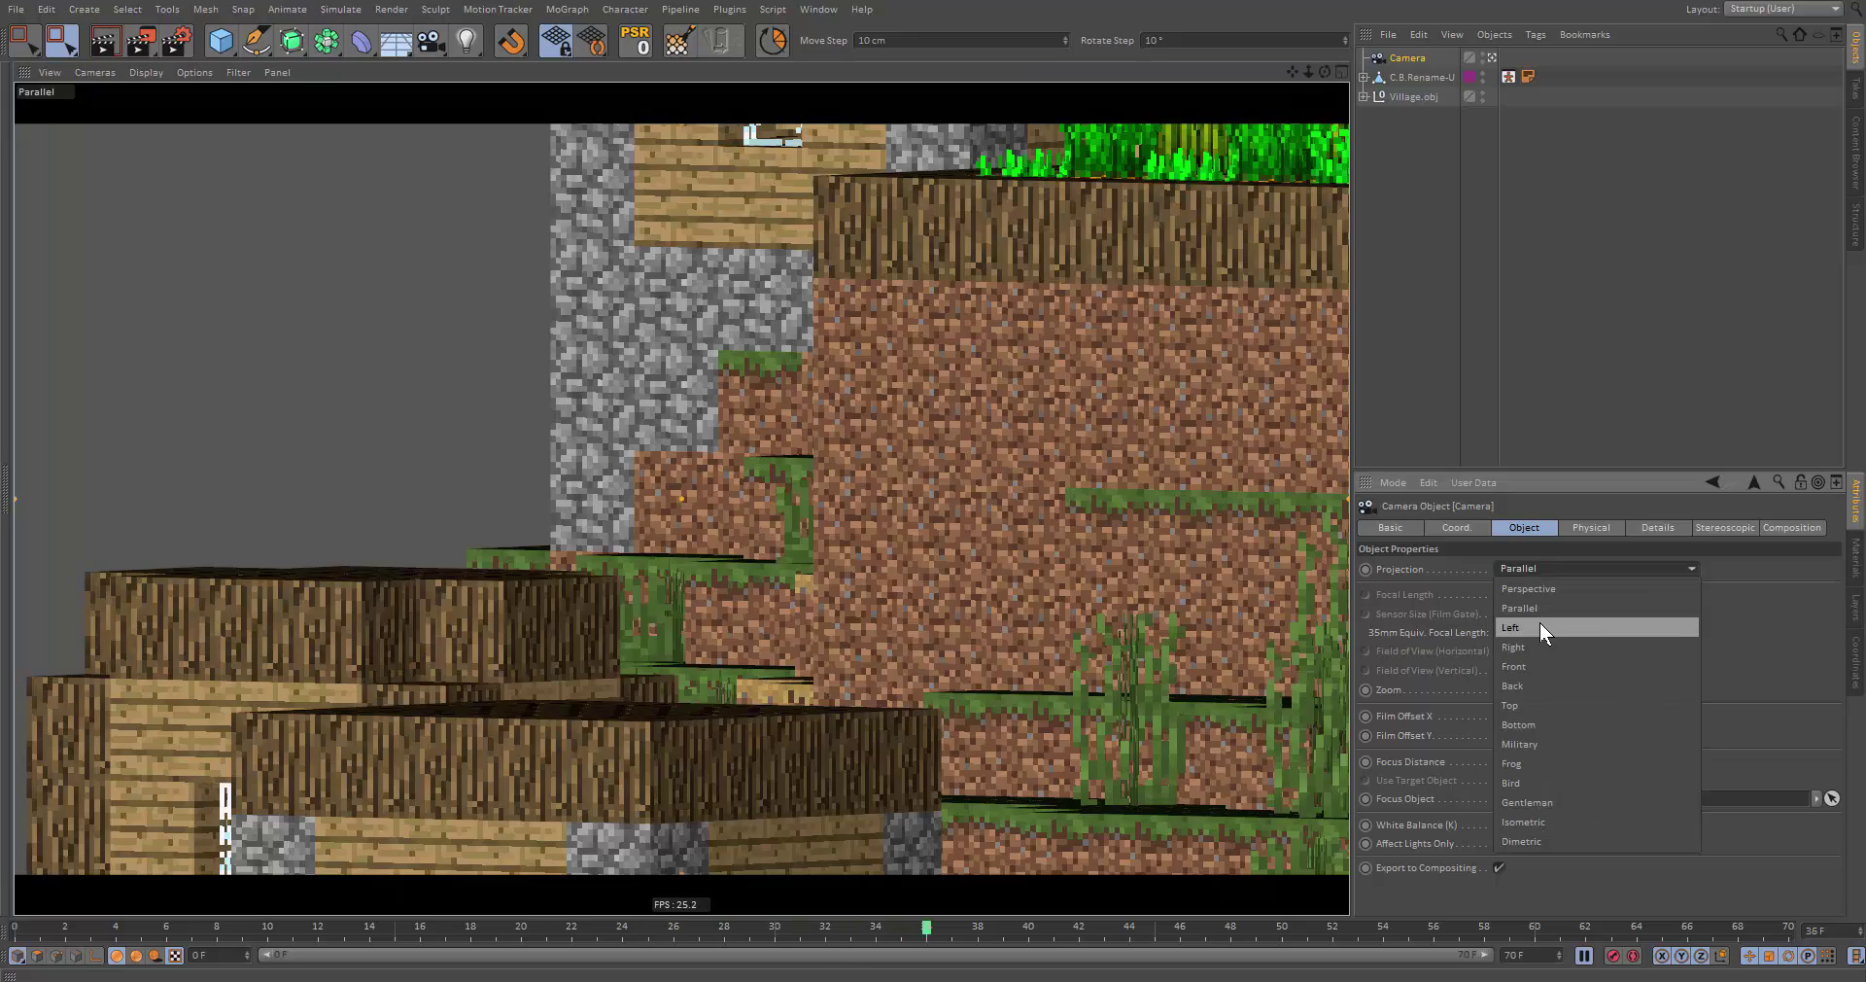
left_click(1564, 801)
scroll(738, 517, "down", 15)
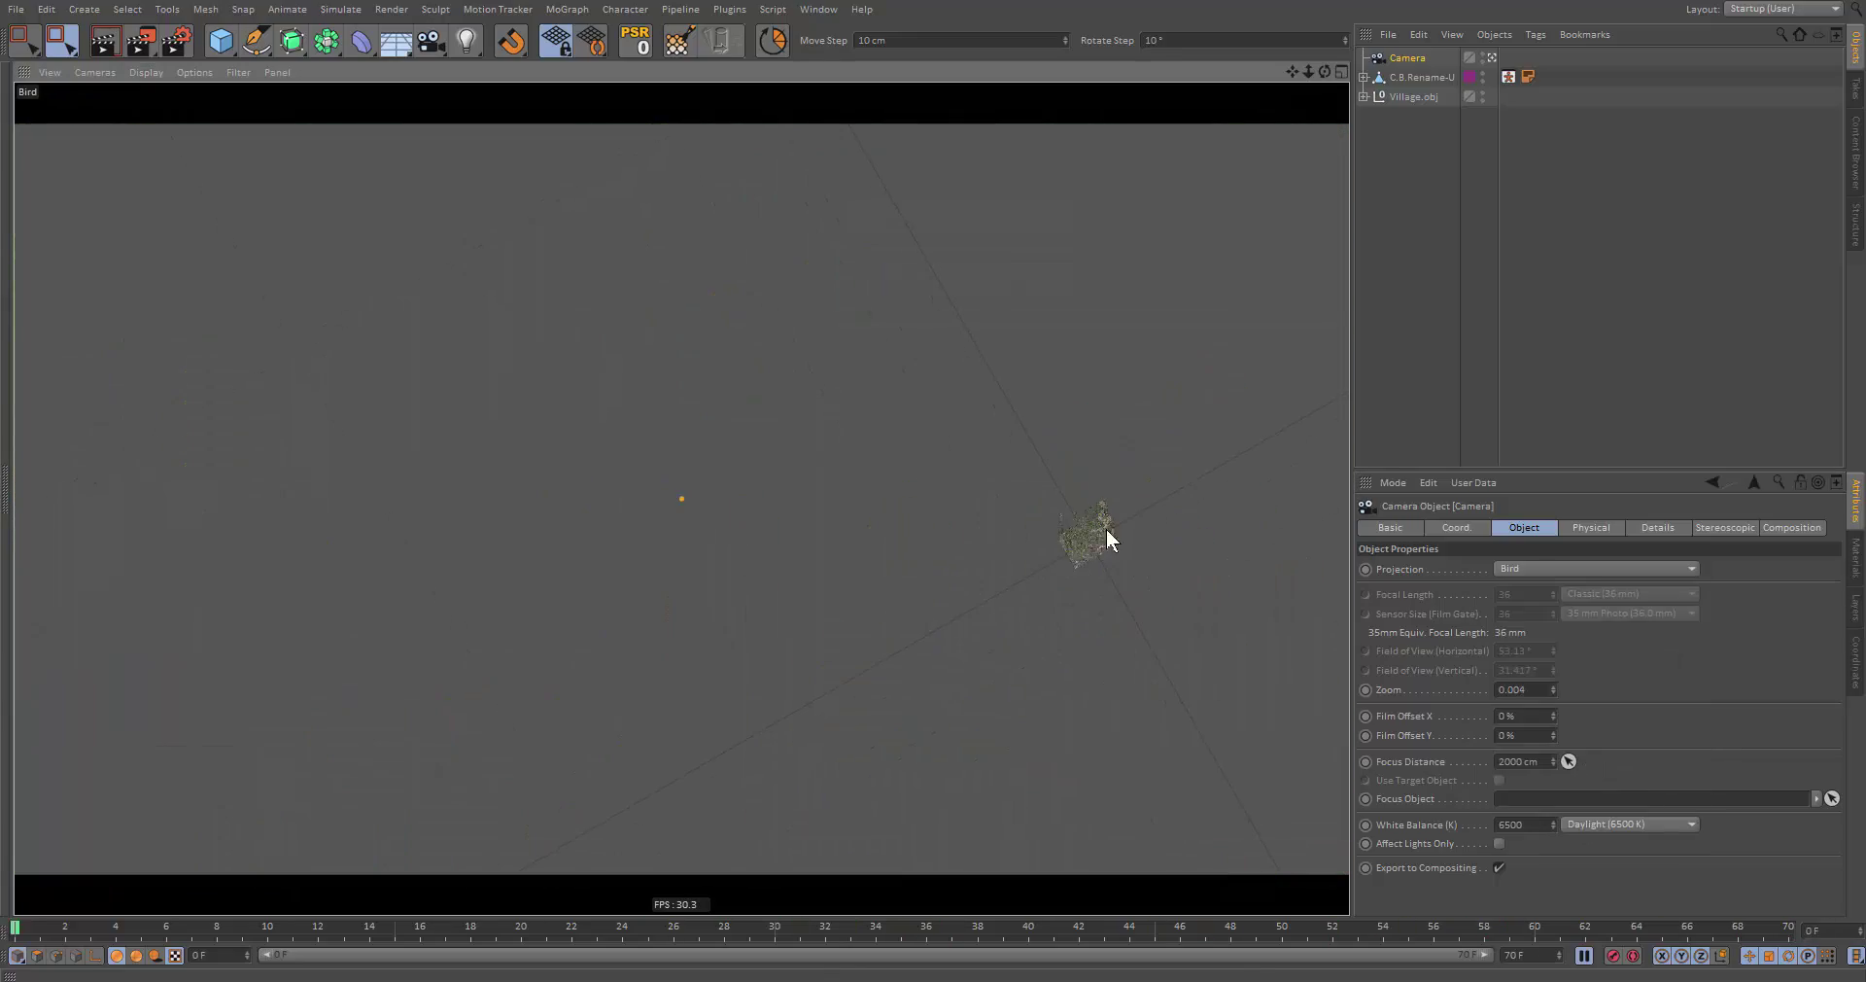
scroll(1106, 529, "up", 12)
scroll(1105, 529, "down", 2)
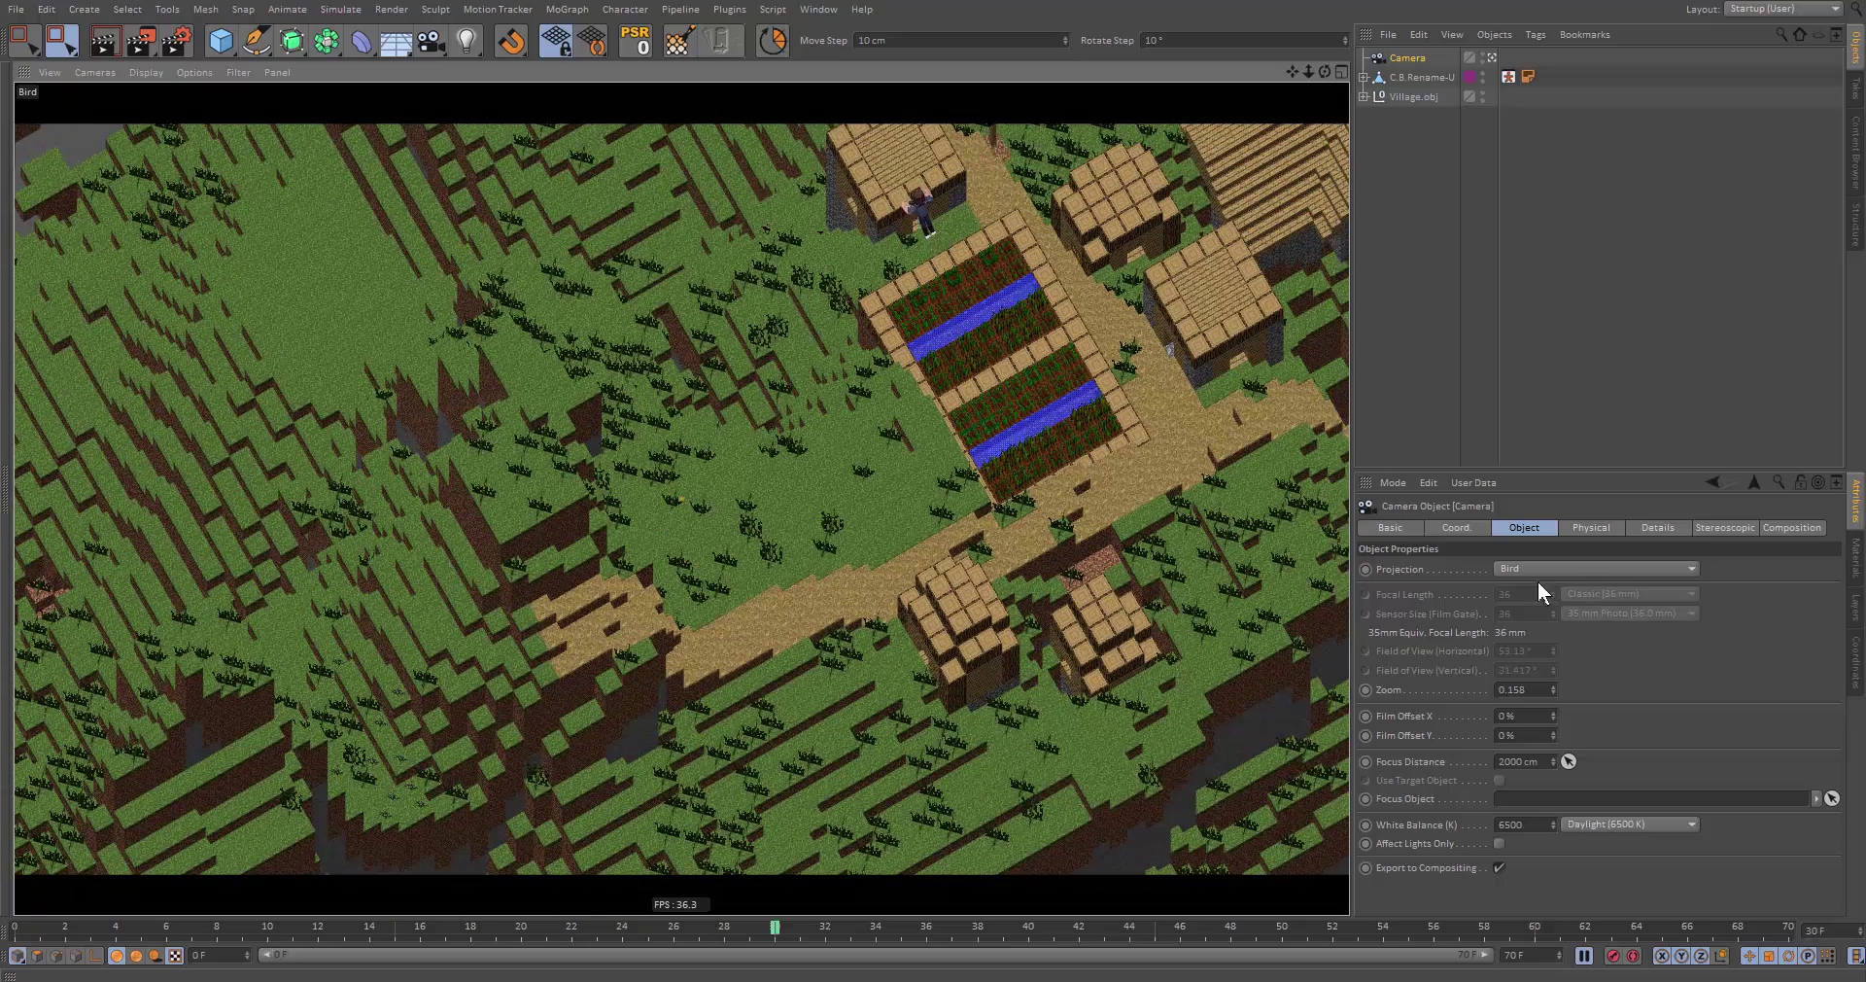
left_click(1538, 570)
left_click(1545, 588)
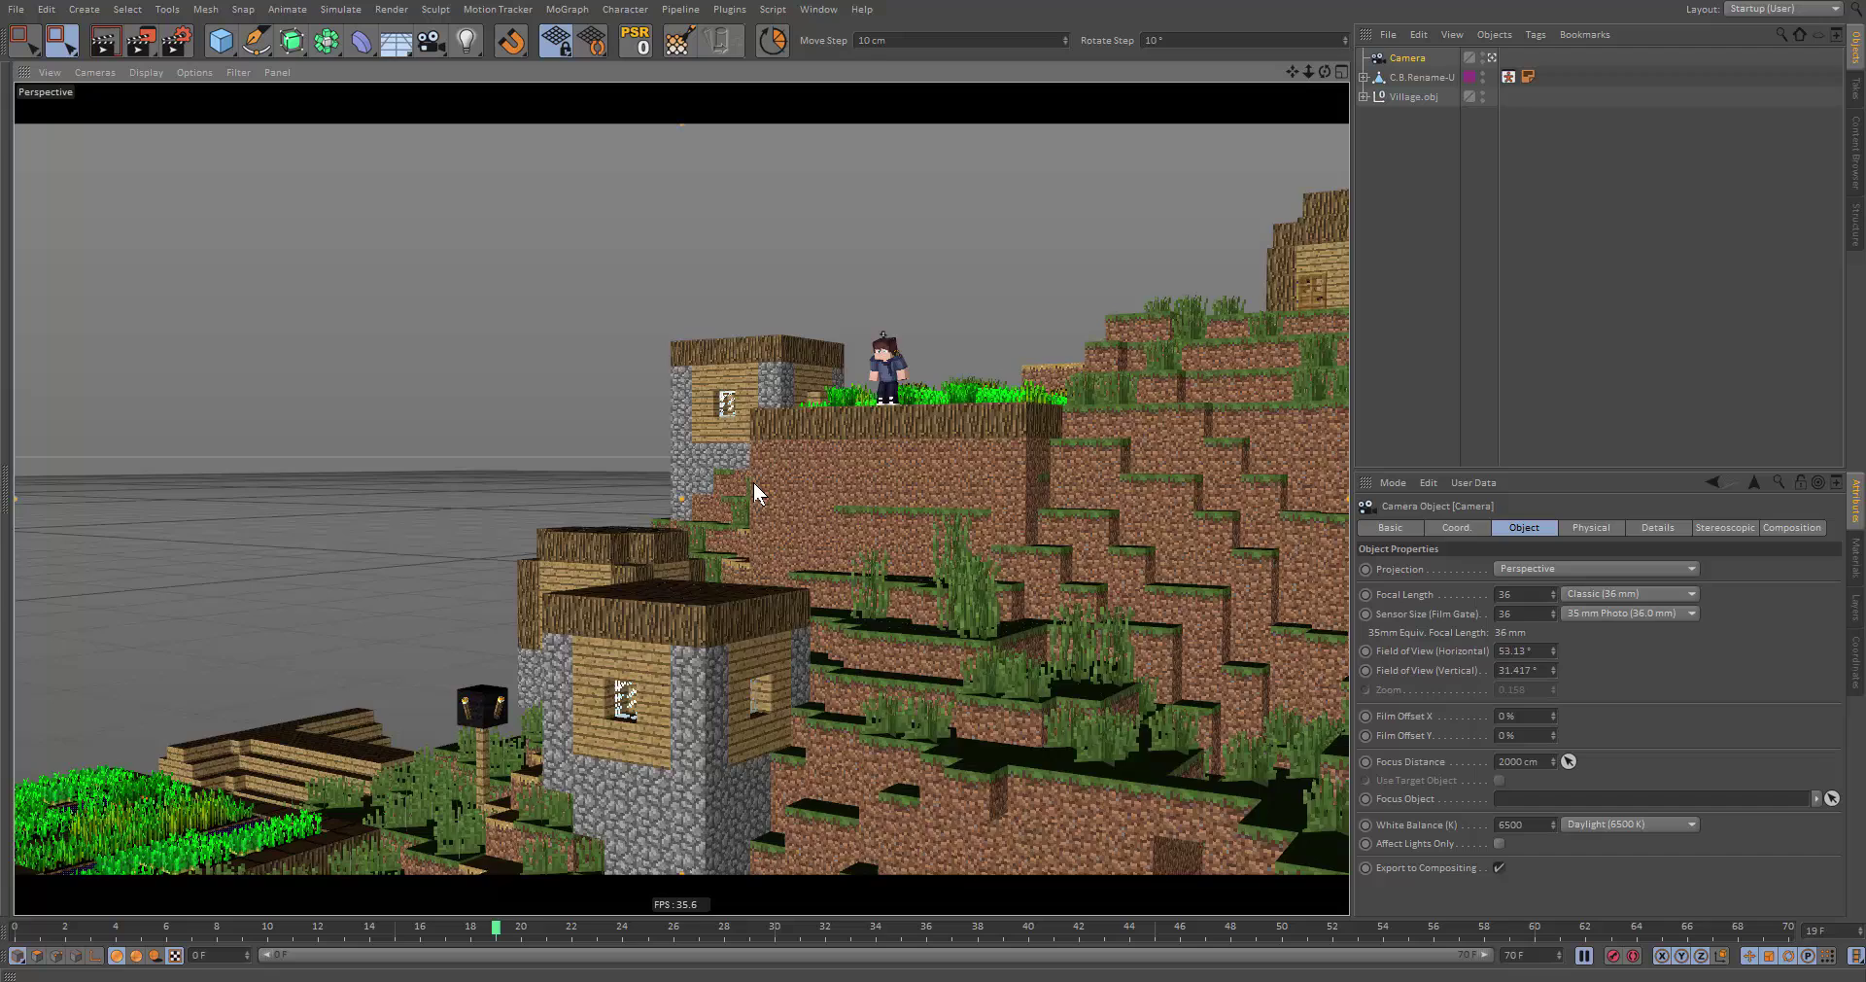
Look at the focal length presets available for the camera
left_click(1627, 592)
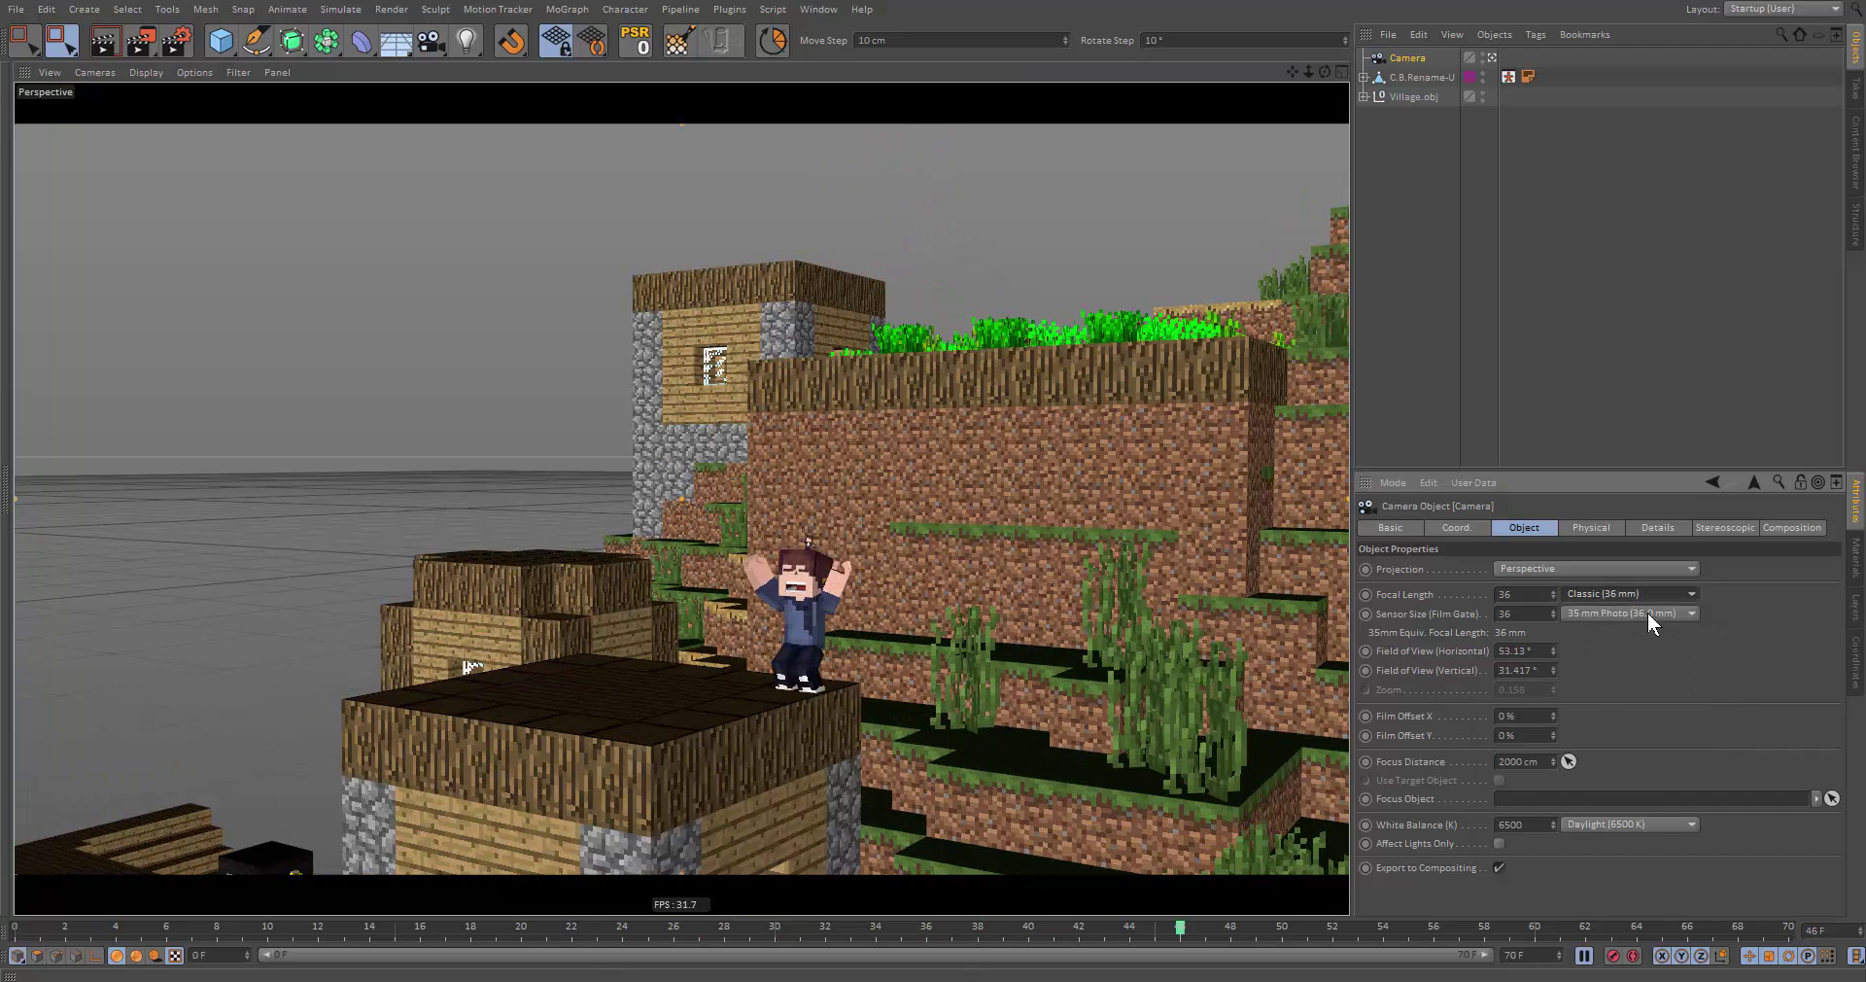
Look at the sensor size presets and the Physical renderer settings of the camera
left_click(1647, 612)
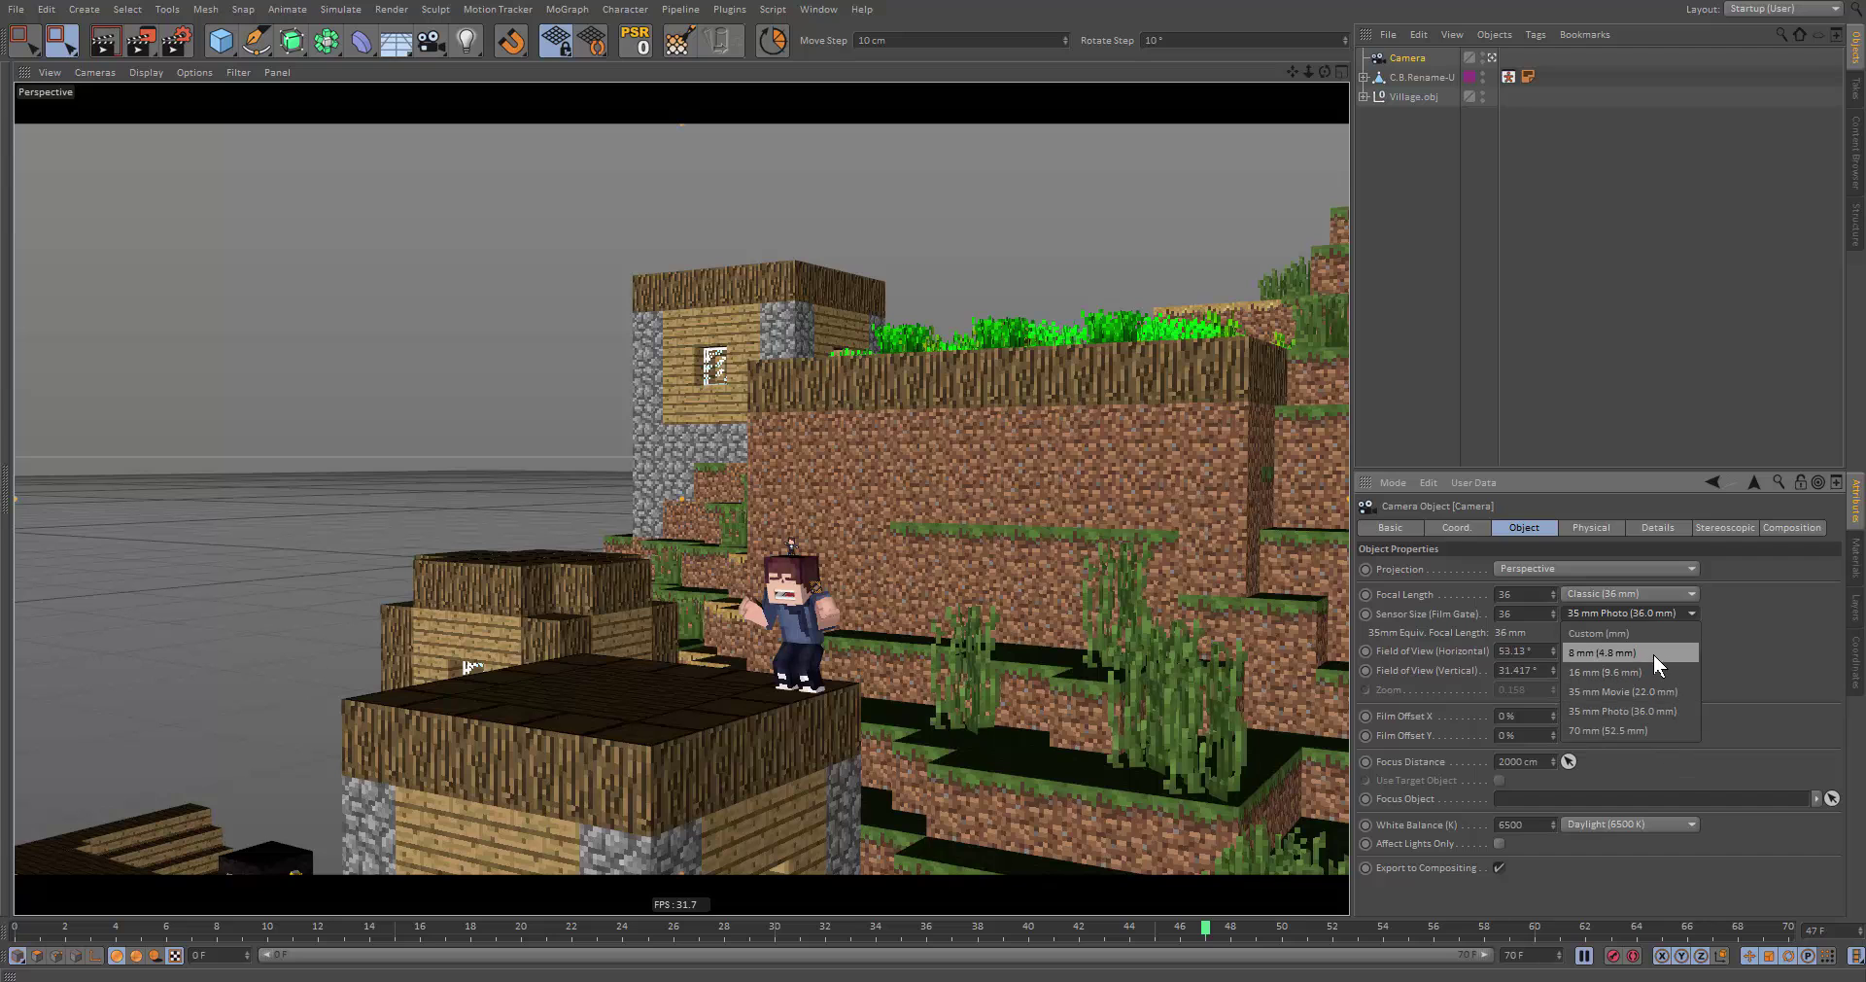
left_click(1645, 691)
left_click(1591, 527)
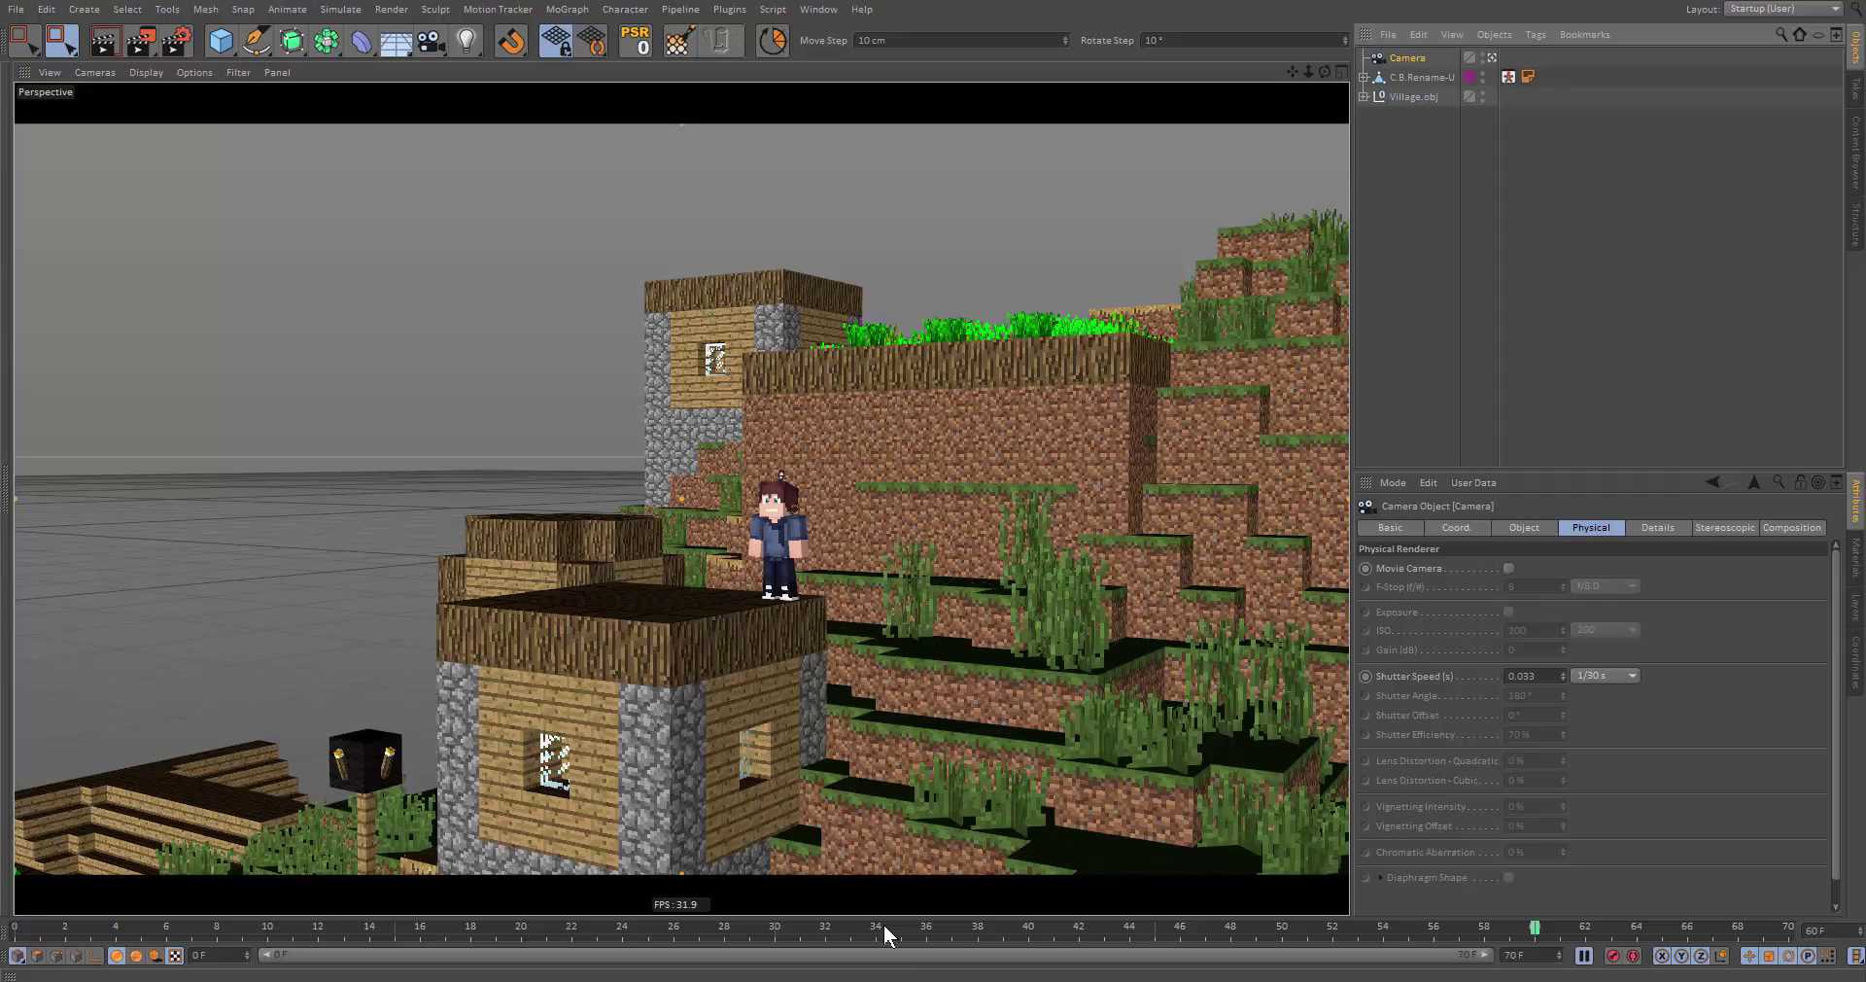
Position the camera close against the block surface at frame 0 and enable autokeying
left_click_drag(888, 930, 65, 924)
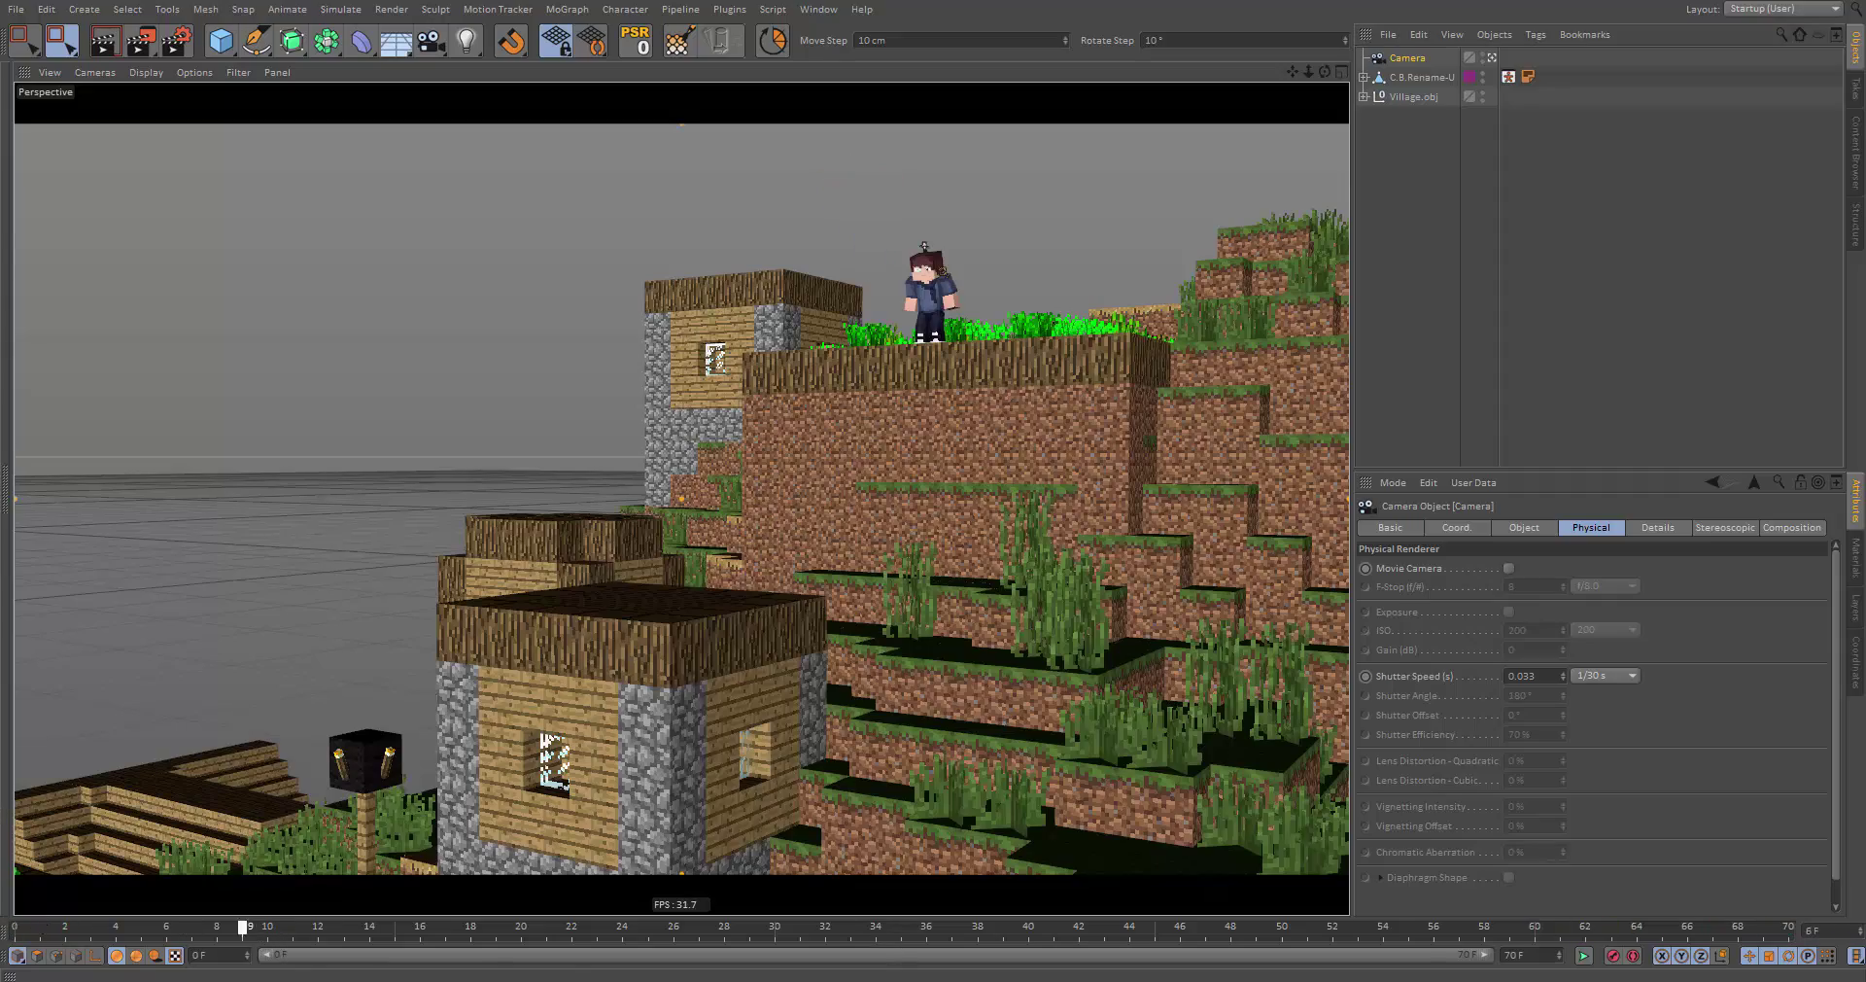
right_click_drag(916, 397, 1006, 501, "alt")
mouse_move(1008, 515)
middle_mouse_down("alt")
mouse_move(1110, 587)
mouse_move(1047, 550)
middle_mouse_up("alt")
mouse_move(1035, 546)
left_mouse_down("alt")
mouse_move(1078, 522)
mouse_move(976, 548)
mouse_move(859, 688)
mouse_move(809, 567)
mouse_move(977, 577)
mouse_move(948, 574)
mouse_move(982, 614)
mouse_move(744, 636)
mouse_move(1031, 632)
mouse_move(1101, 606)
left_mouse_up("alt")
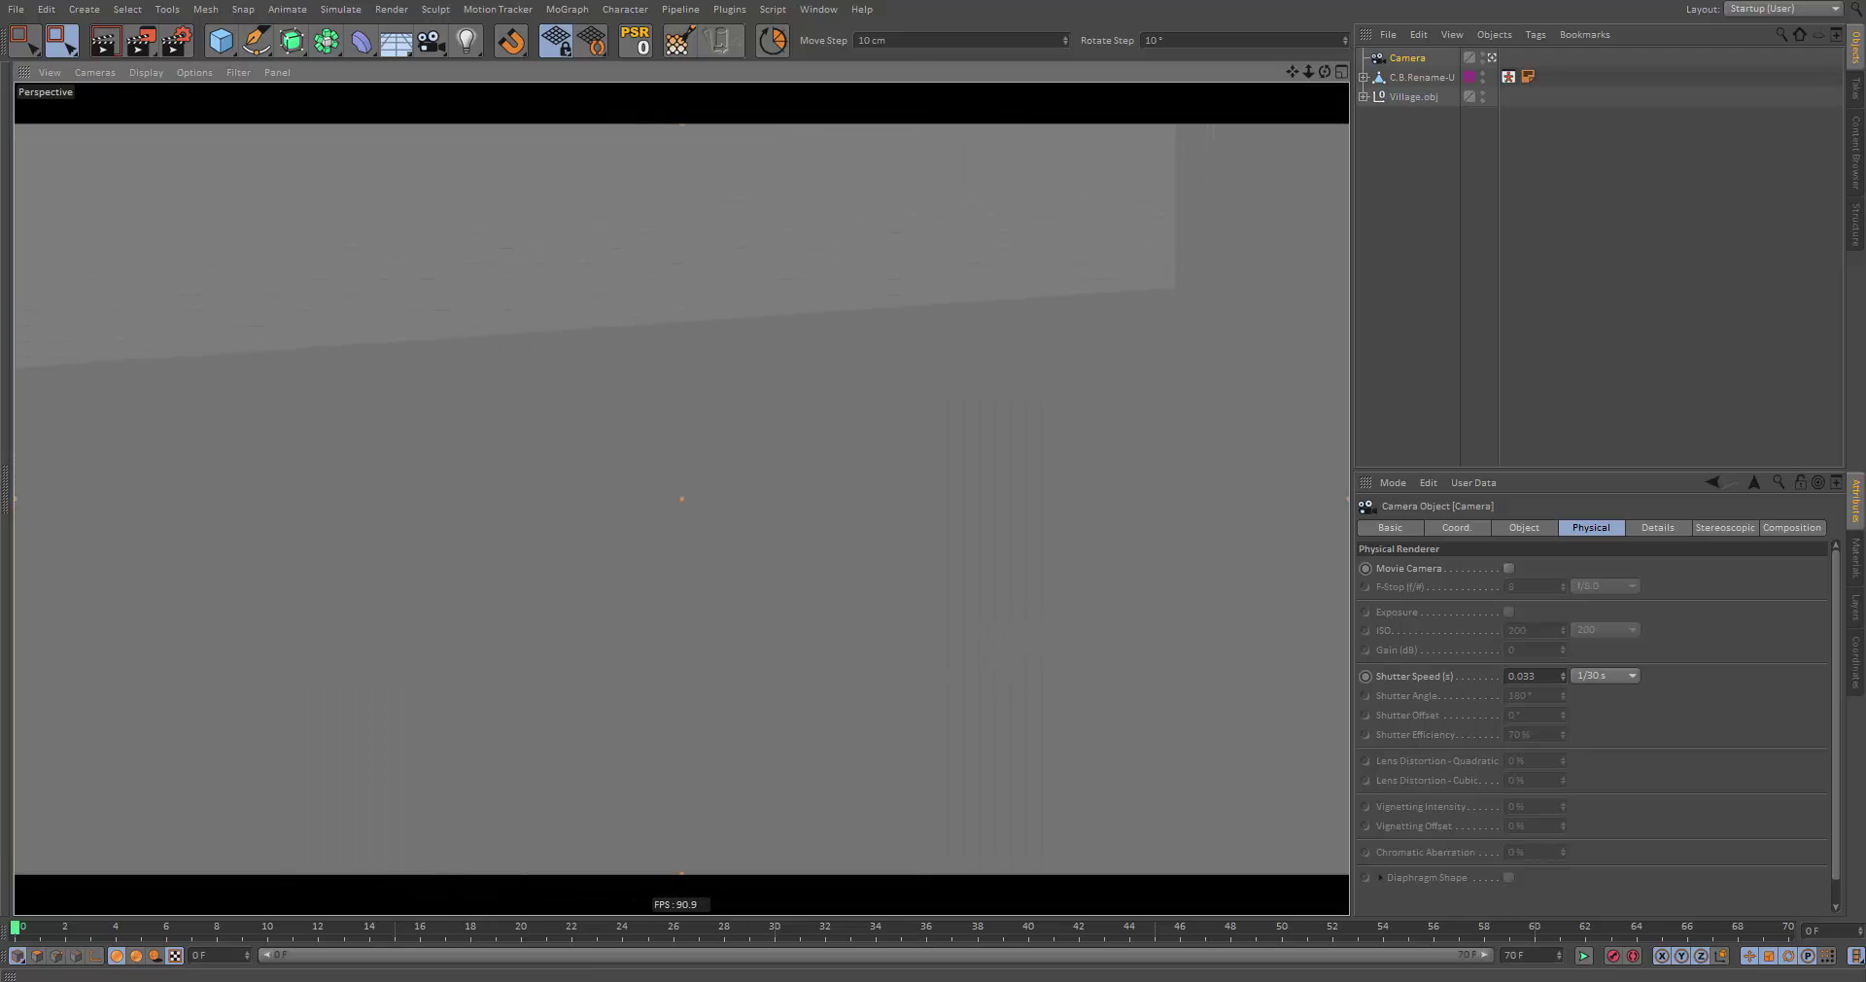
left_click(1633, 956)
Keyframe a new camera view at frame 25 by moving and rotating the camera away from its starting view
left_click_drag(378, 925, 434, 931)
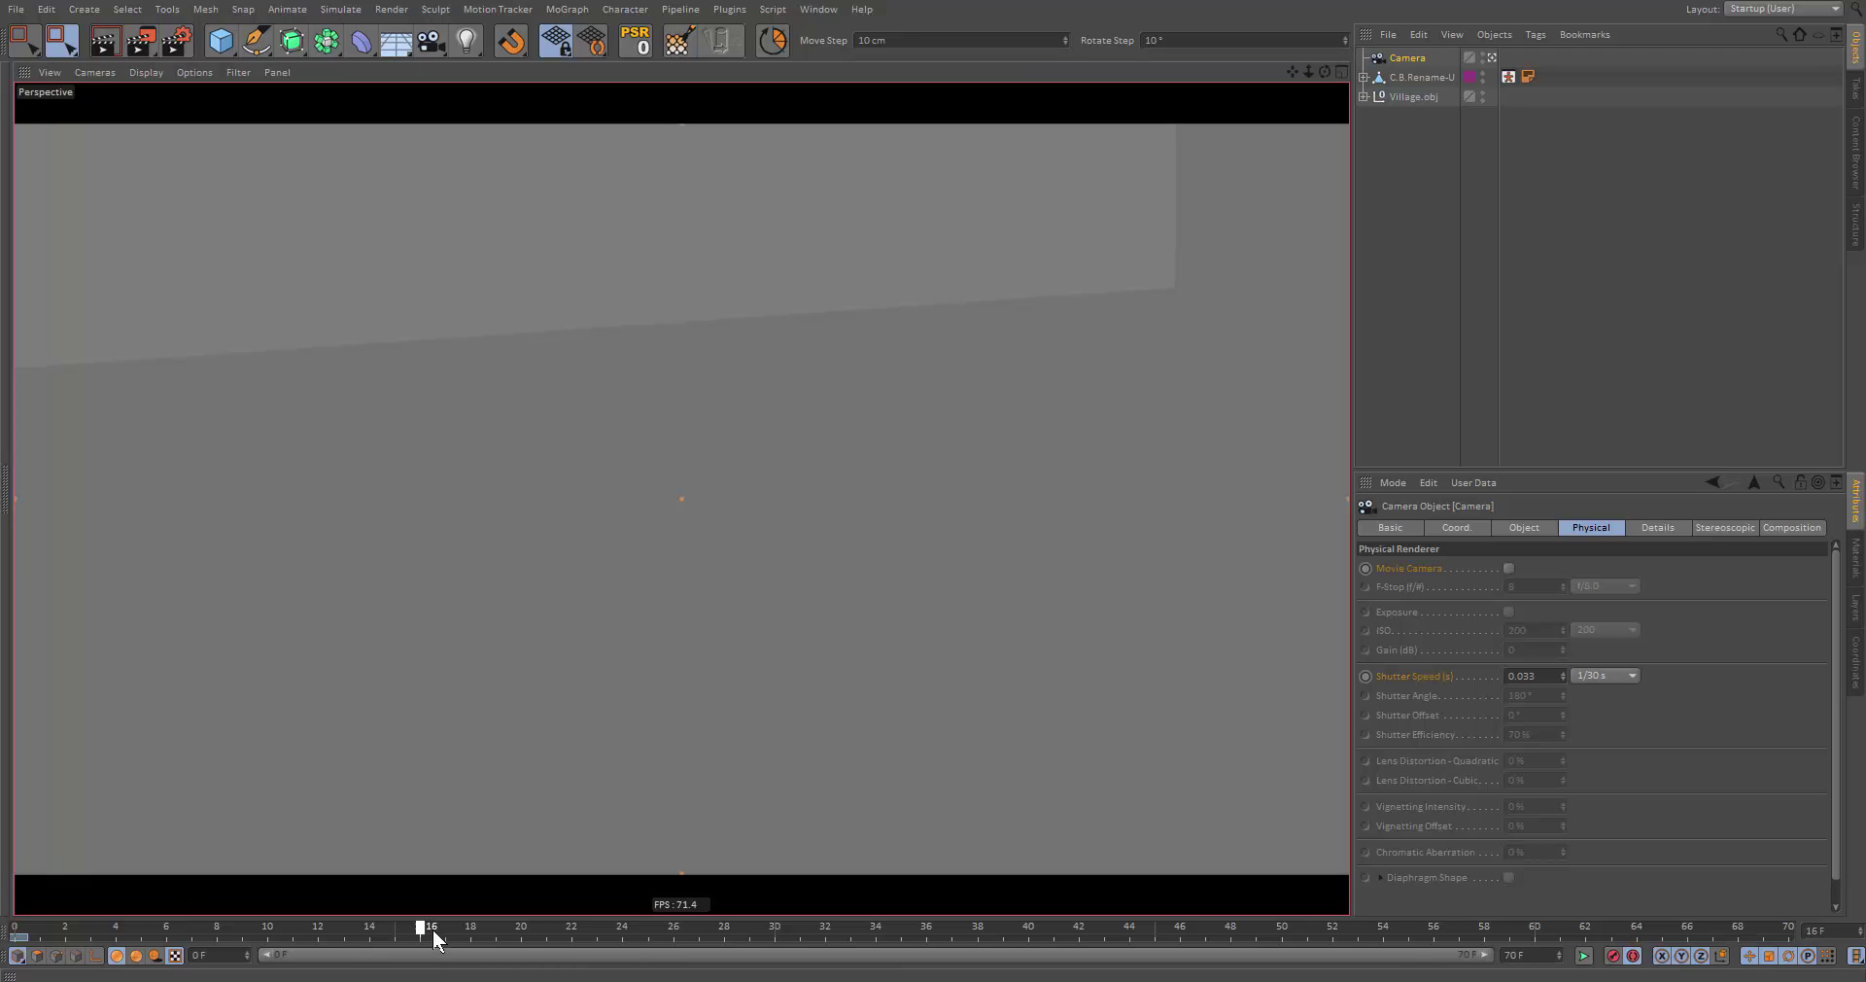
right_click_drag(745, 588, 622, 539, "alt")
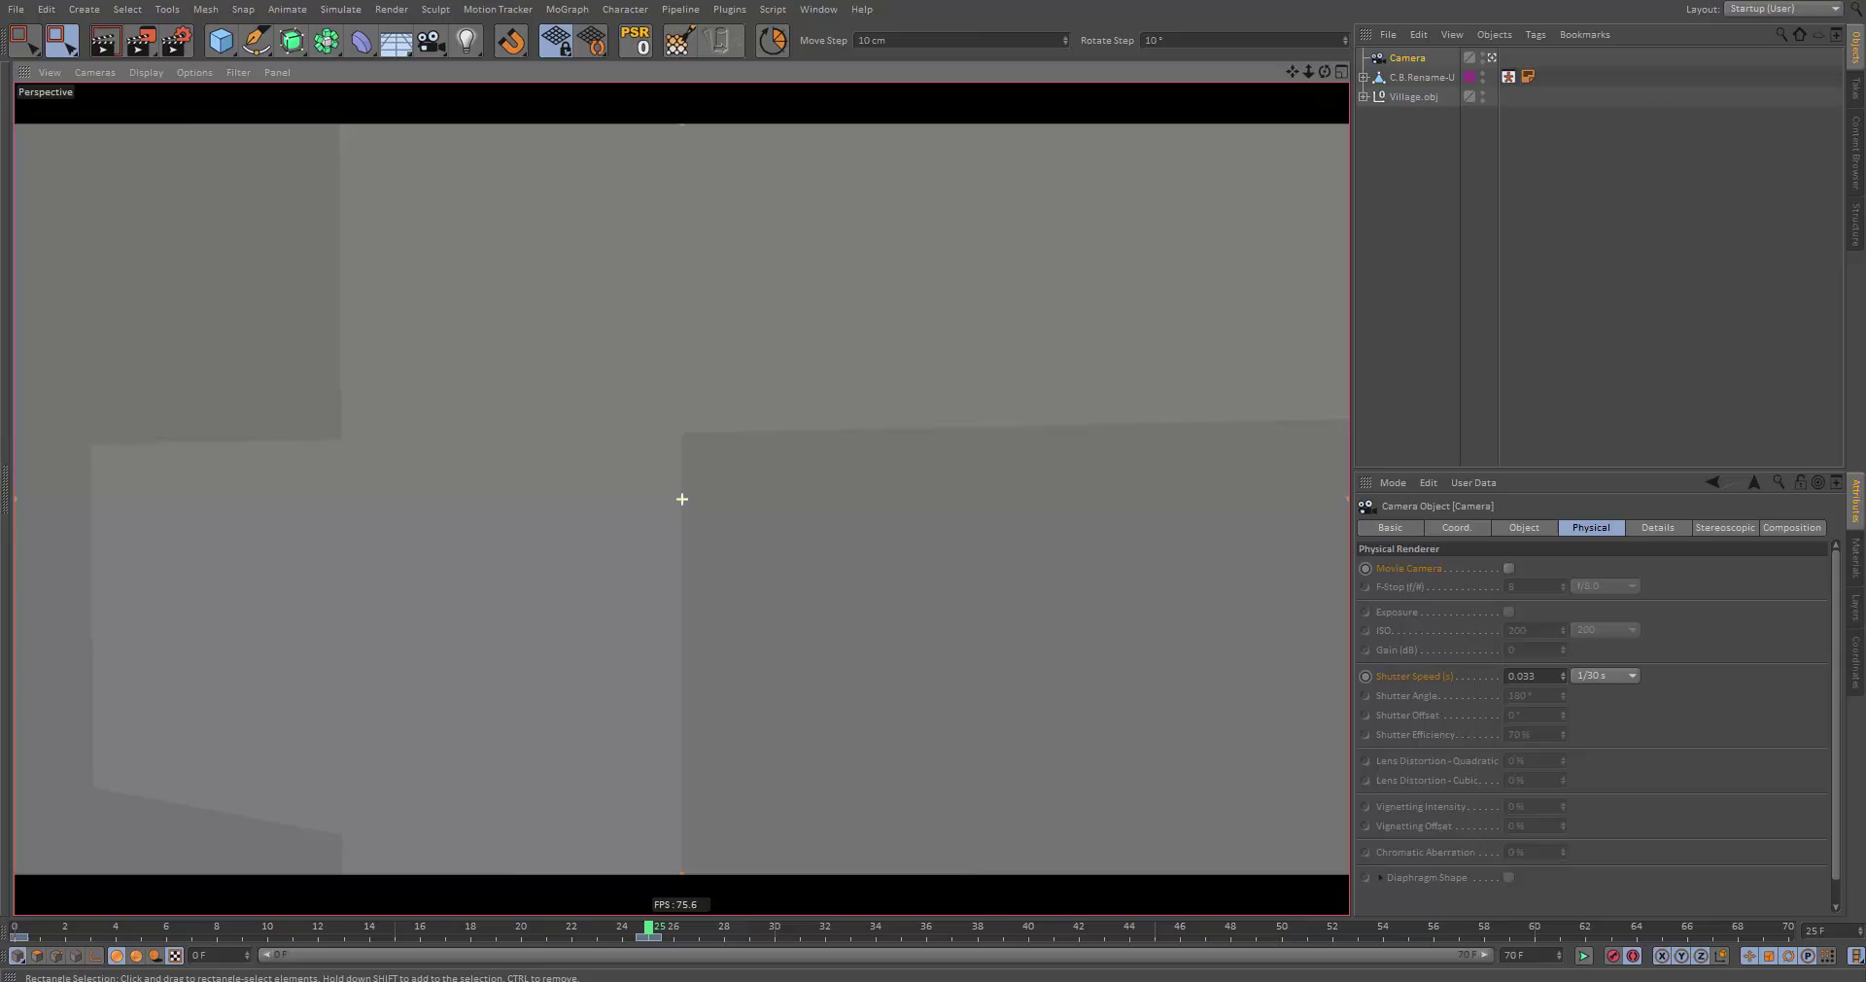
middle_click_drag(623, 539, 833, 523, "alt")
right_click_drag(833, 523, 186, 512, "alt")
middle_click_drag(185, 513, 333, 501, "alt")
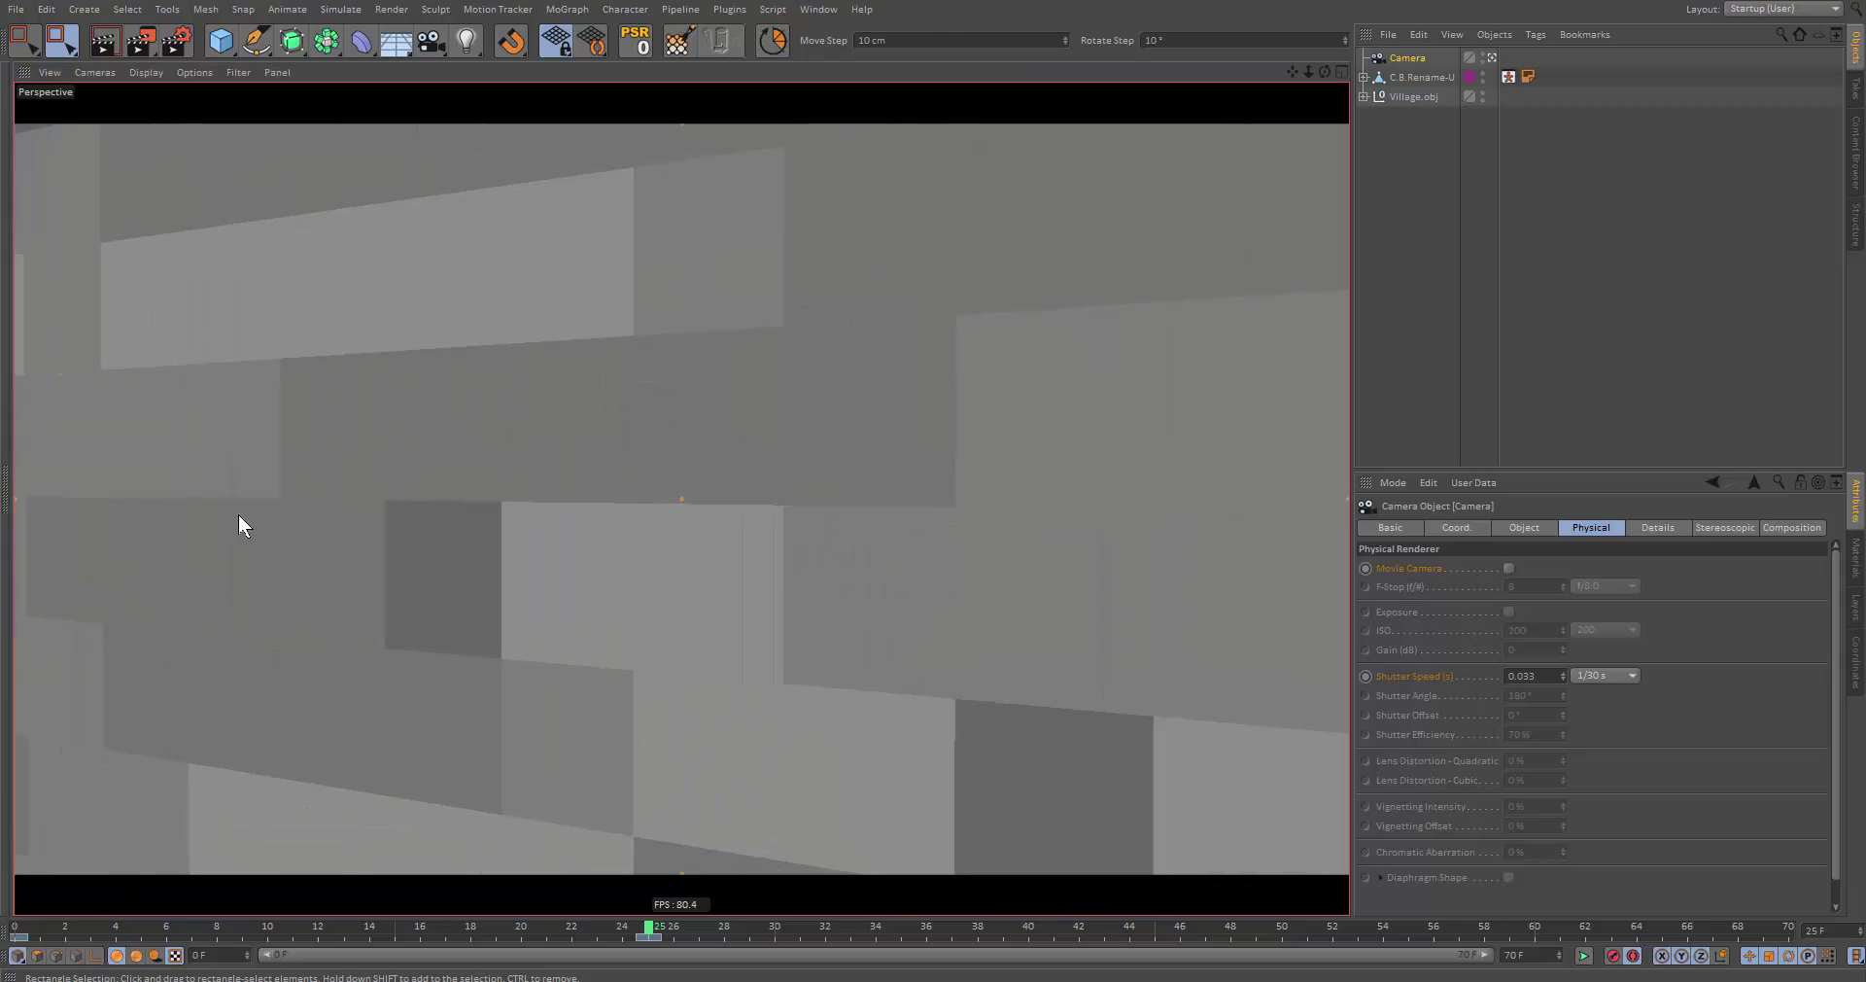
right_click_drag(237, 520, 541, 563, "alt")
middle_click_drag(540, 563, 295, 585, "alt")
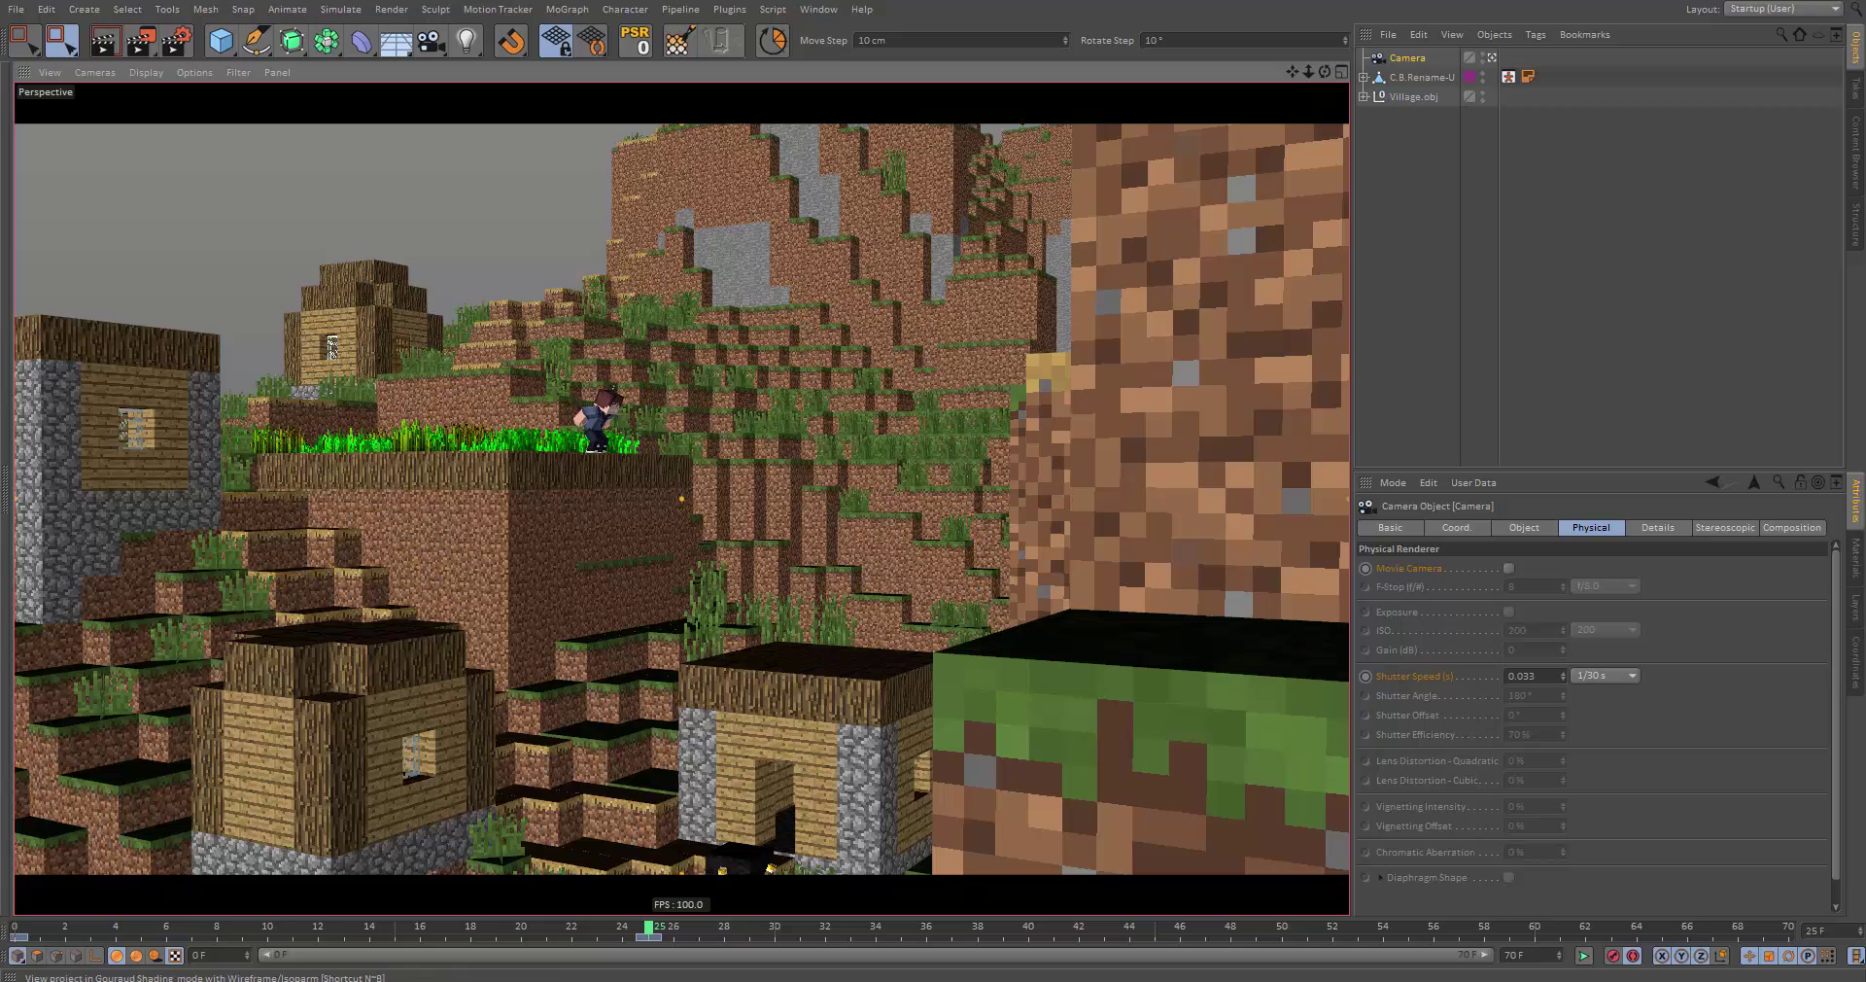
Play the camera move from frame 0 and scrub back to its beginning
left_click_drag(398, 931, 15, 941)
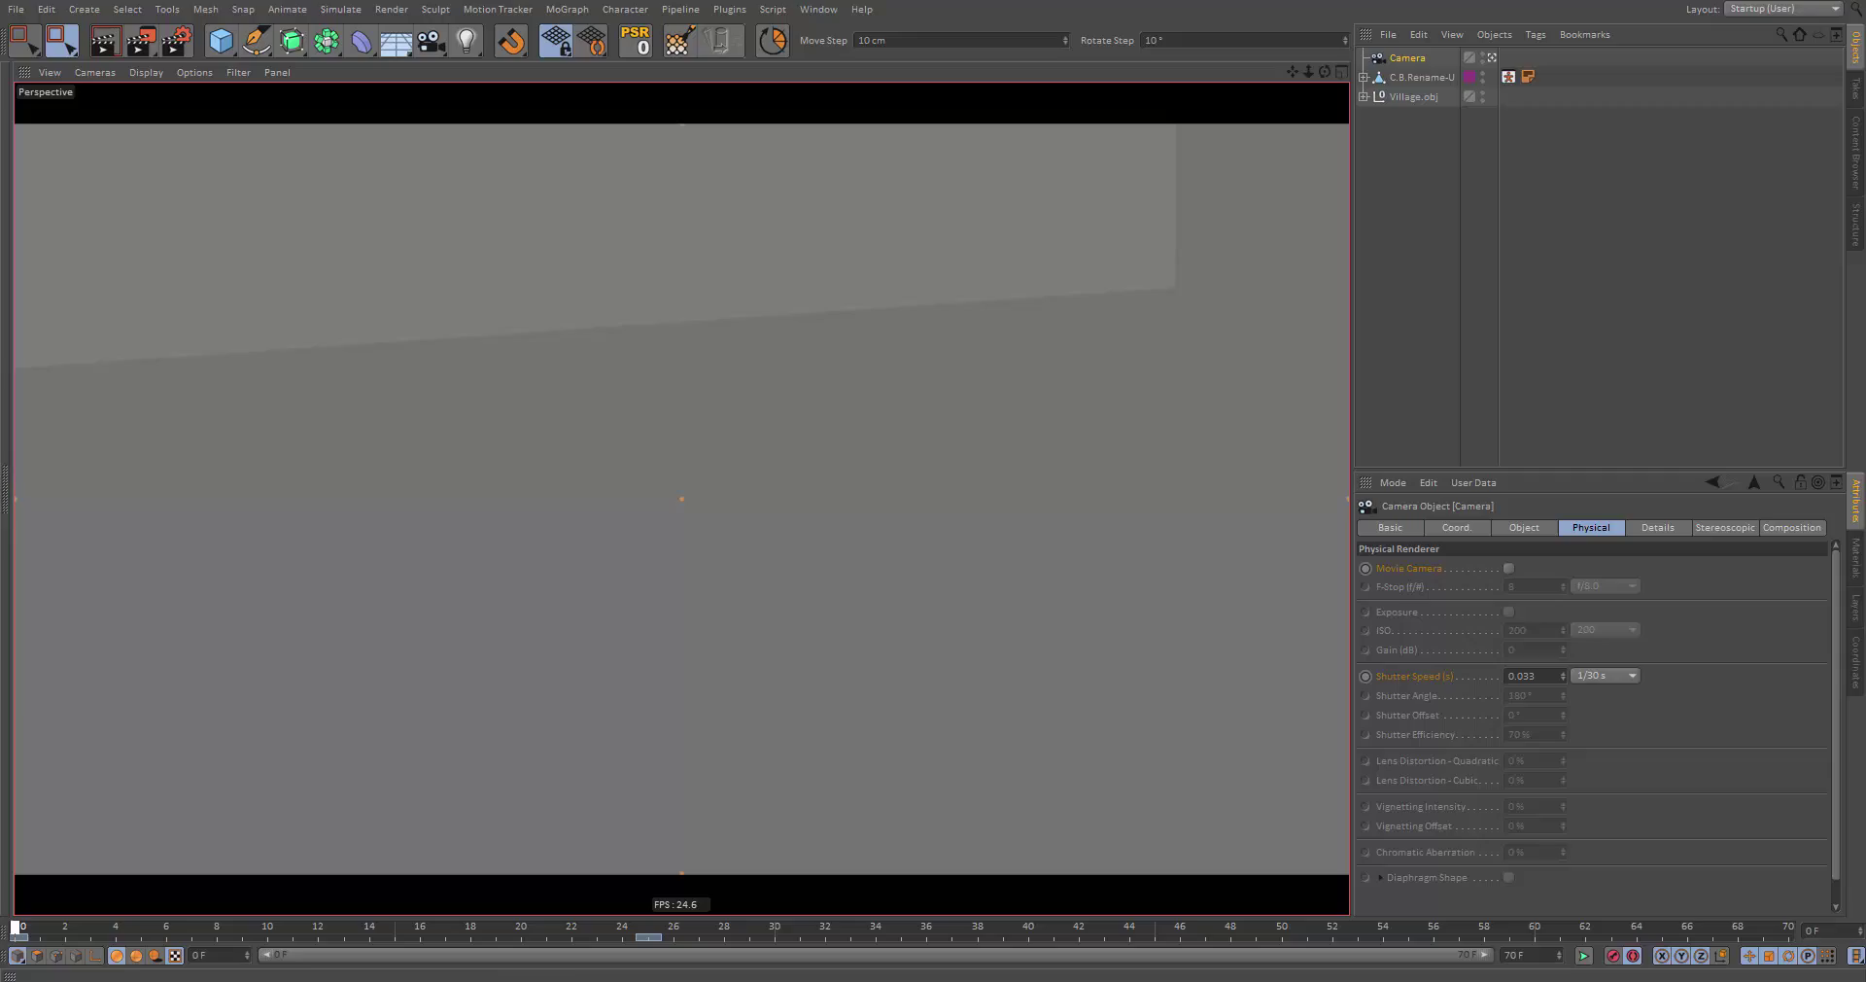
key("F8")
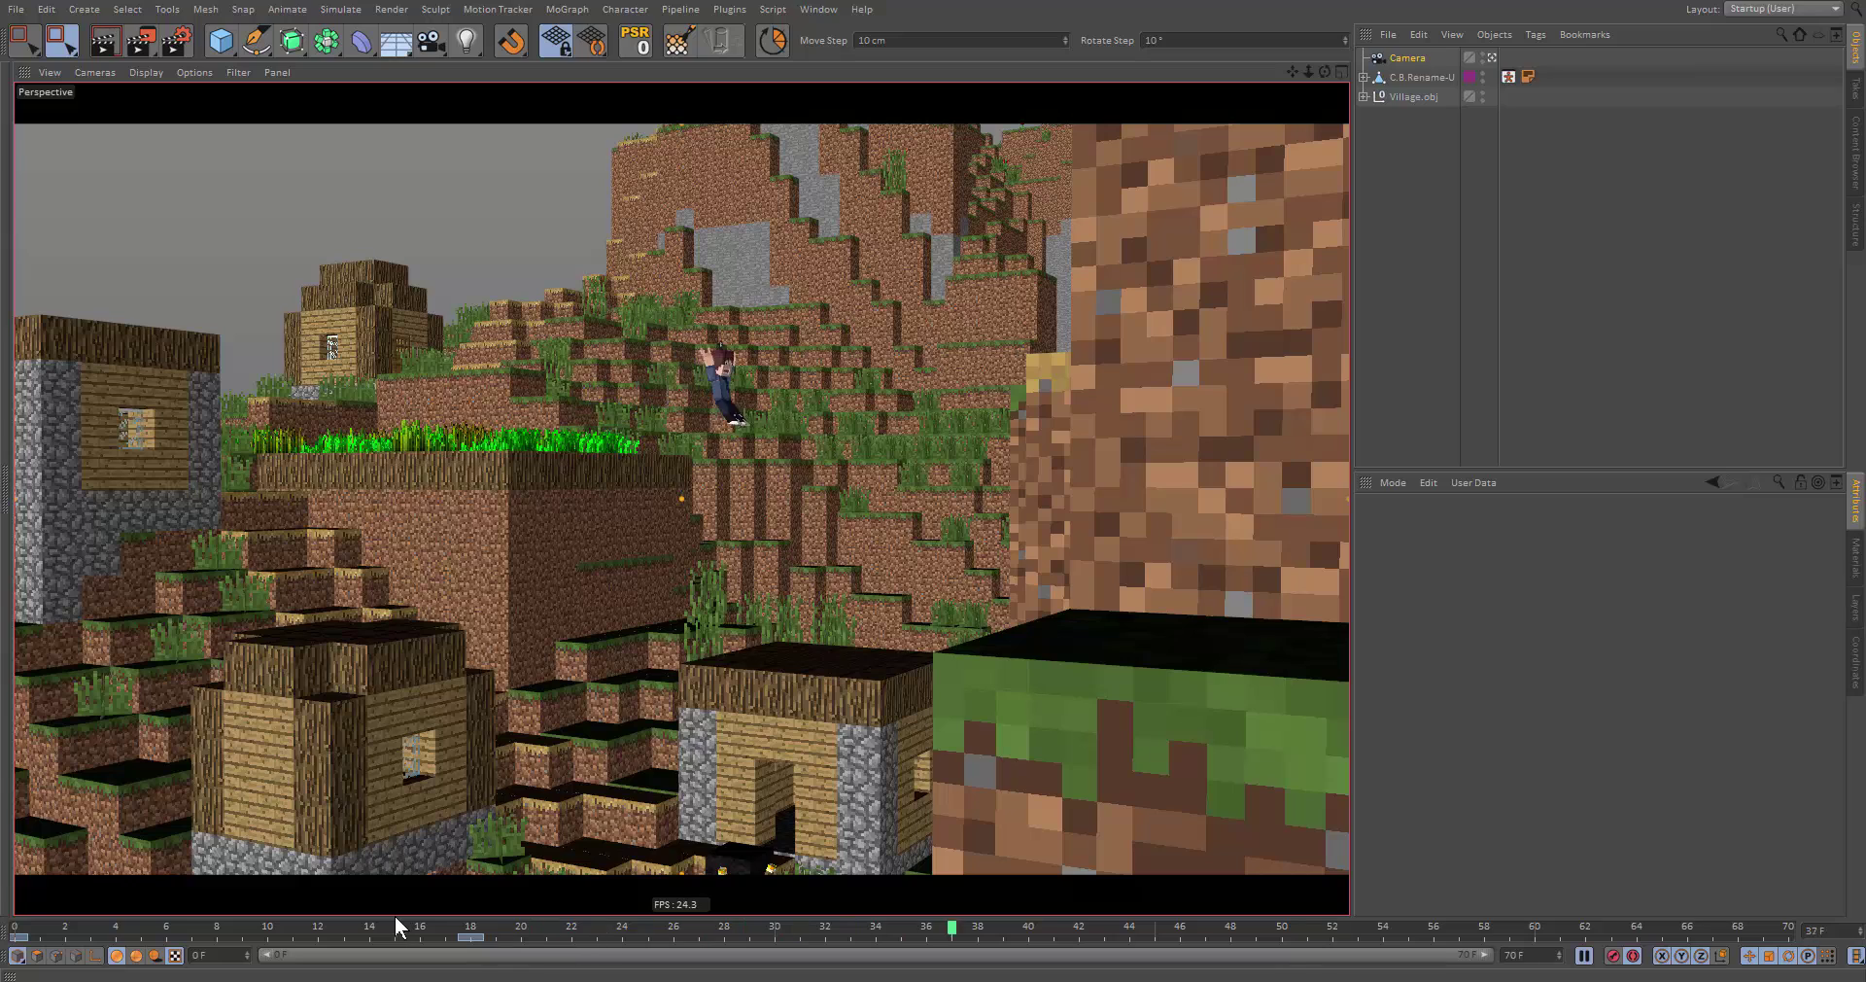
left_click_drag(420, 925, 8, 938)
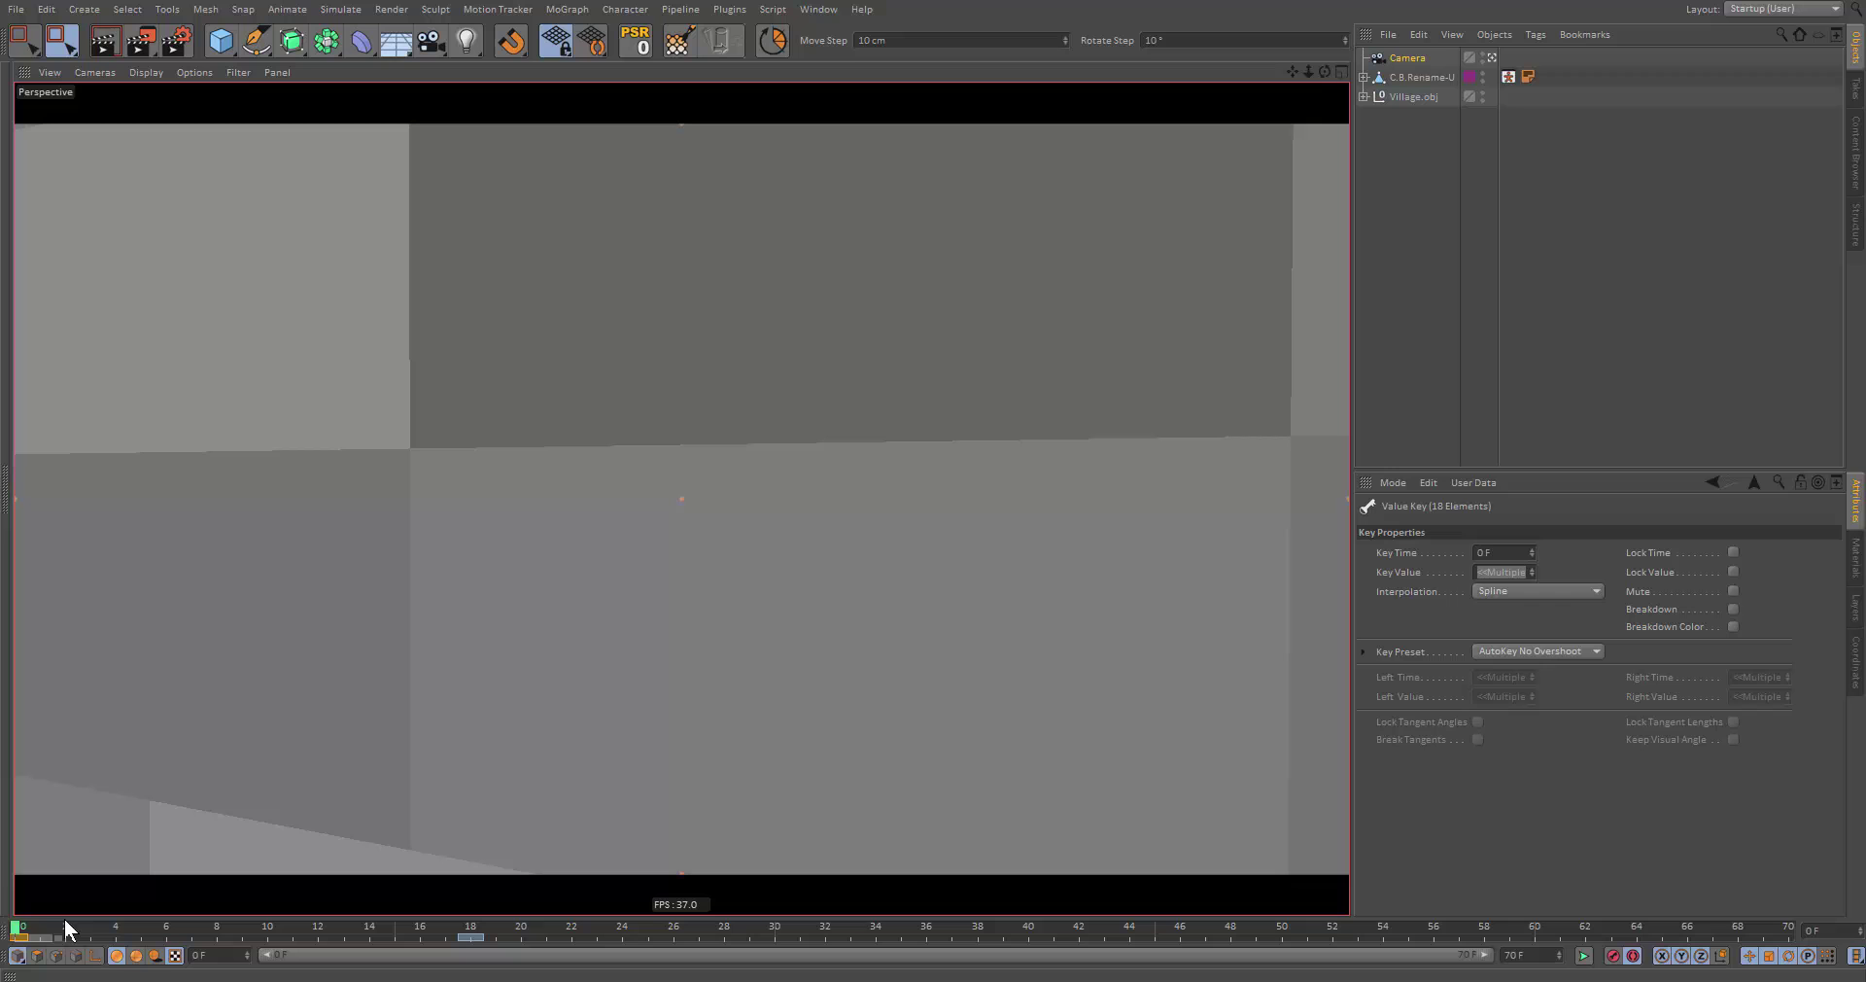
Set the interpolation of the camera's keys at frame 0 to Linear and check the motion around frame 18
left_click(1505, 592)
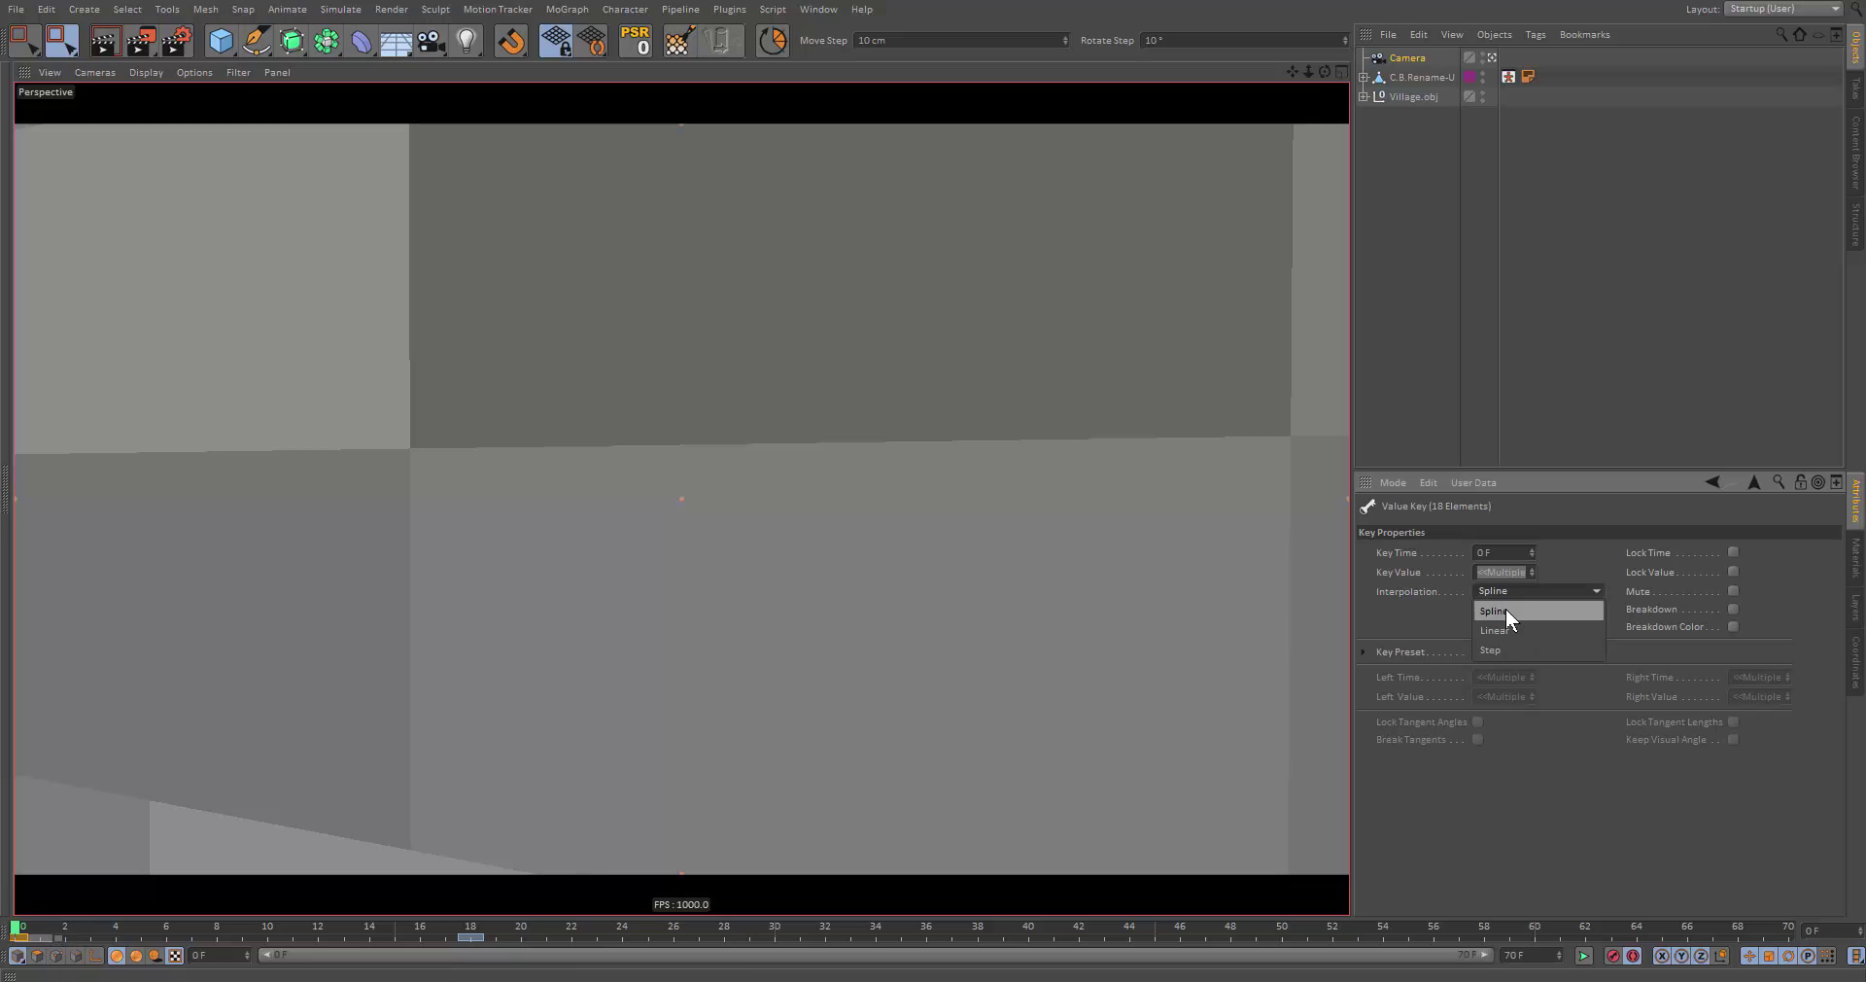
left_click(1511, 631)
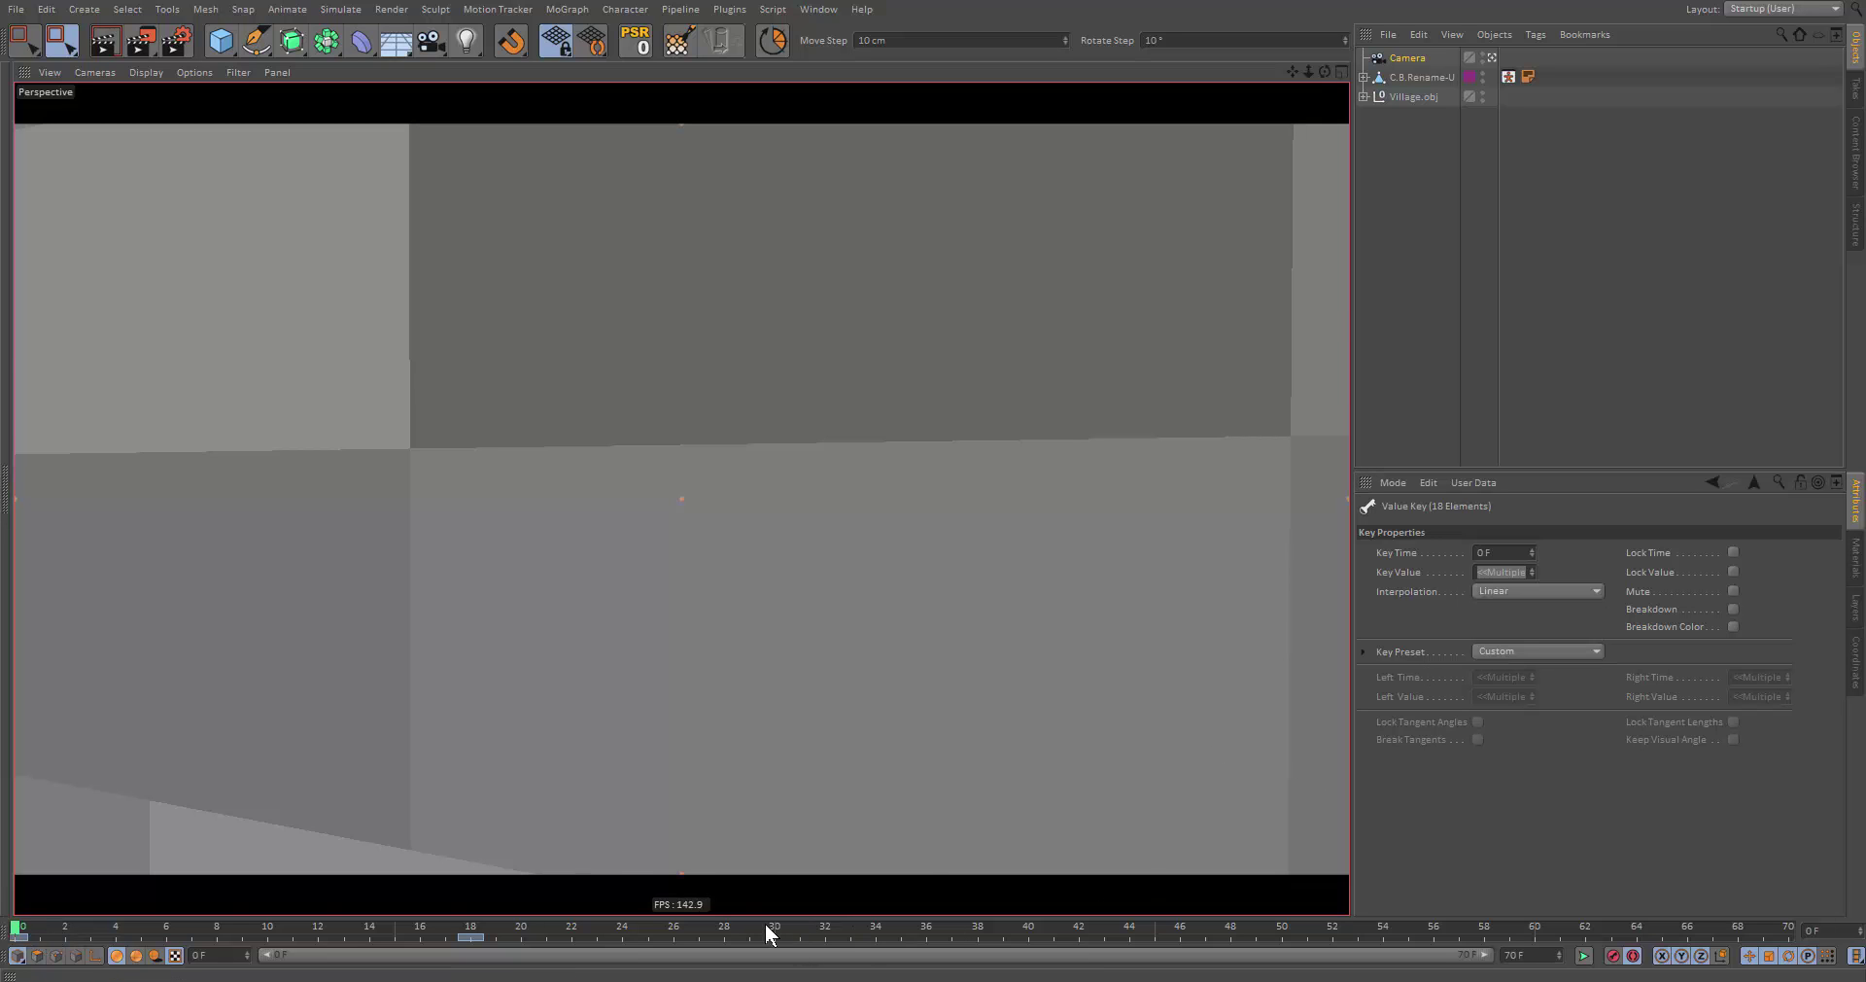
left_click_drag(757, 927, 281, 951)
key("F8")
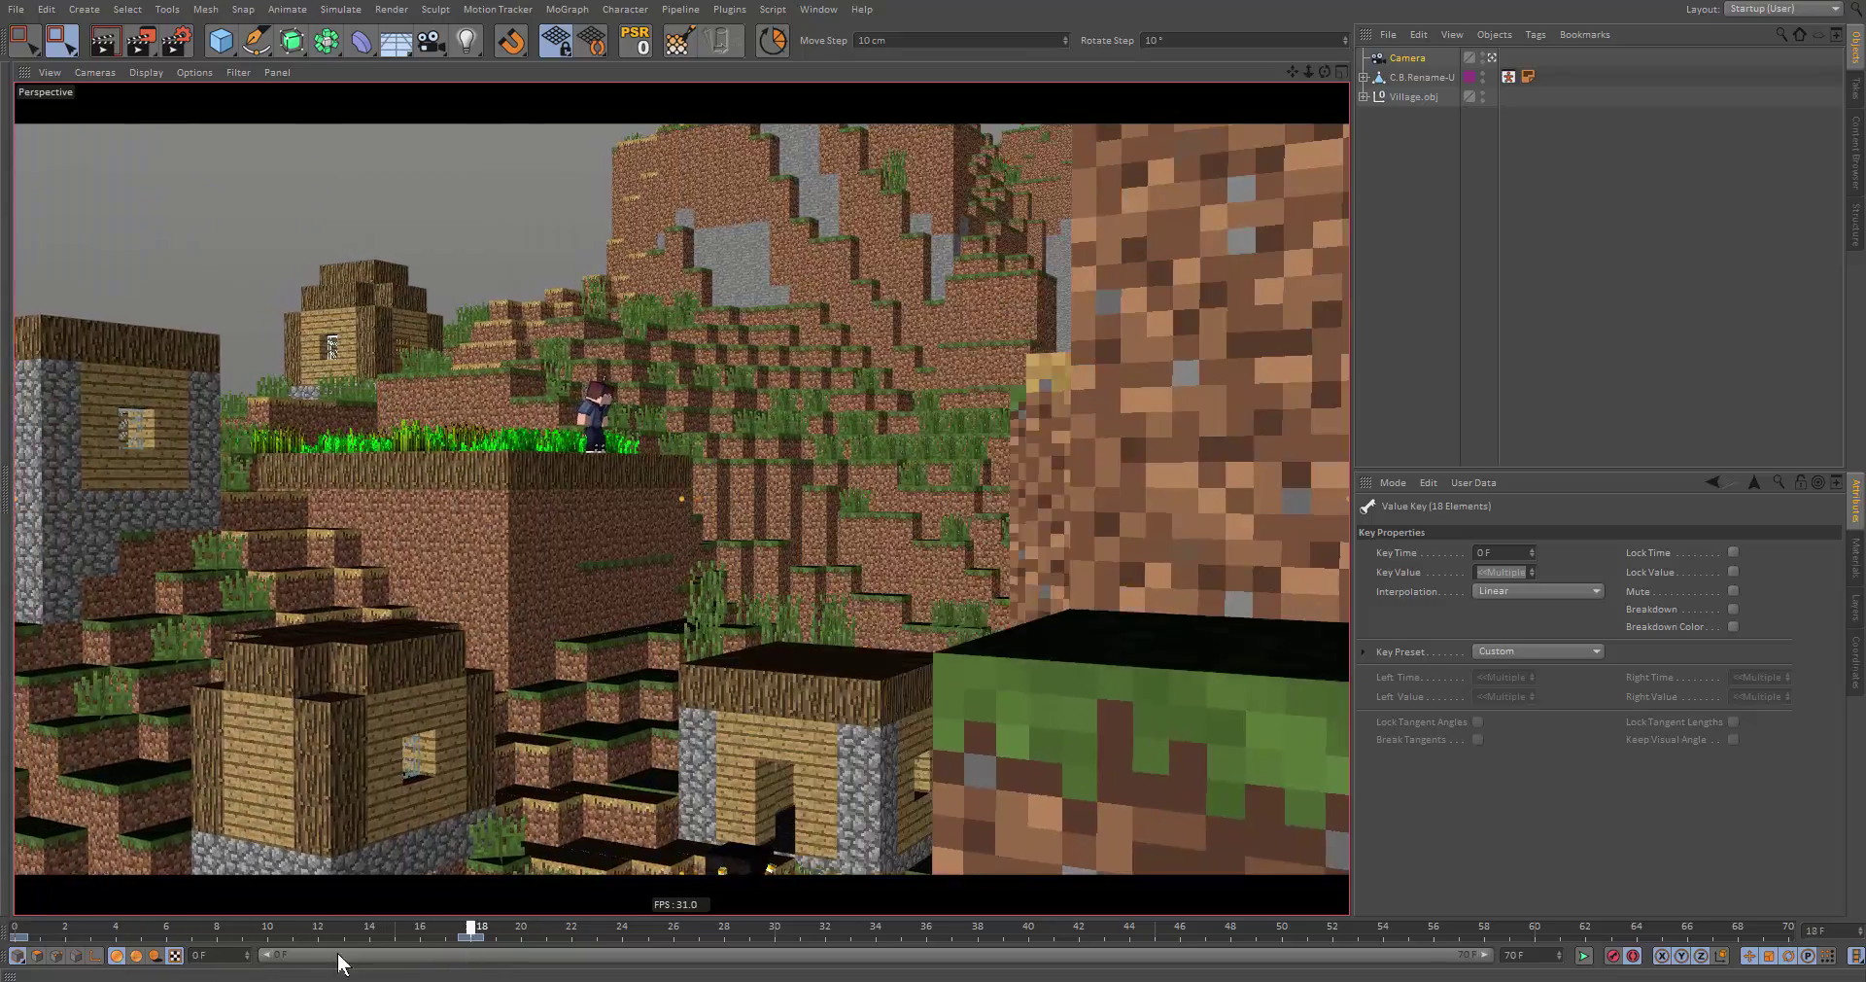
key("F8")
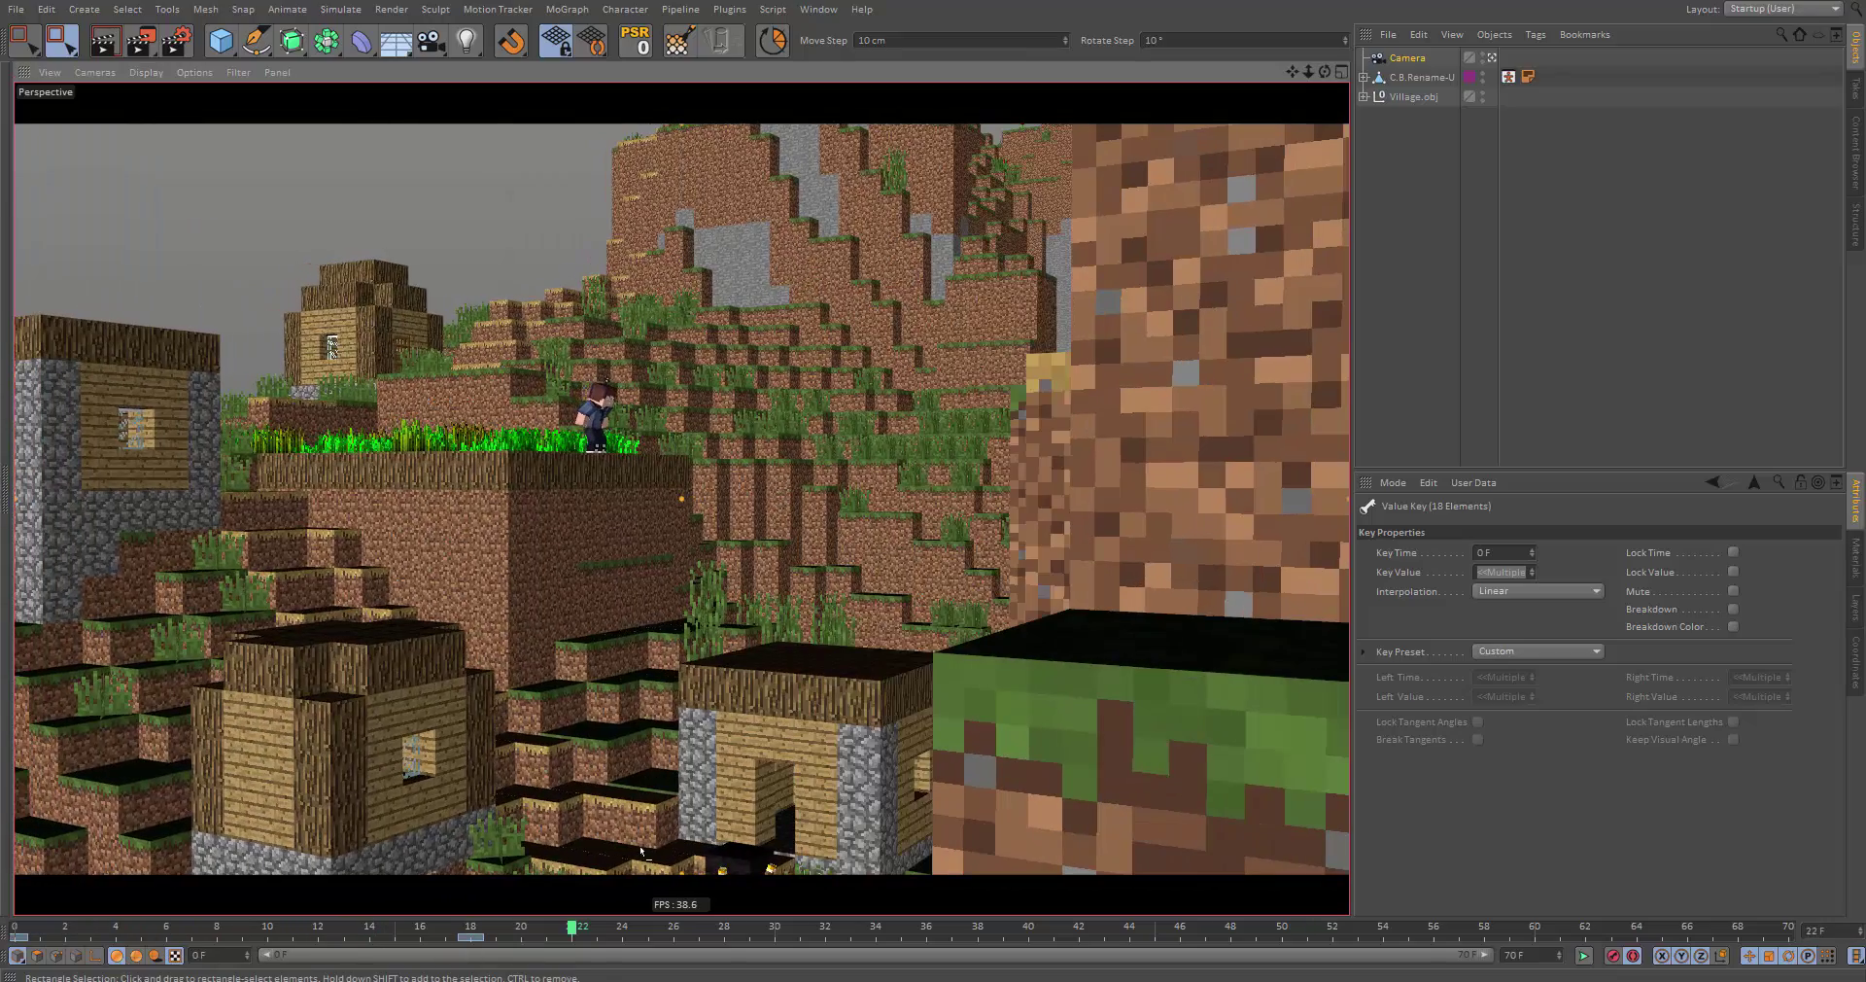
left_click_drag(579, 931, 348, 925)
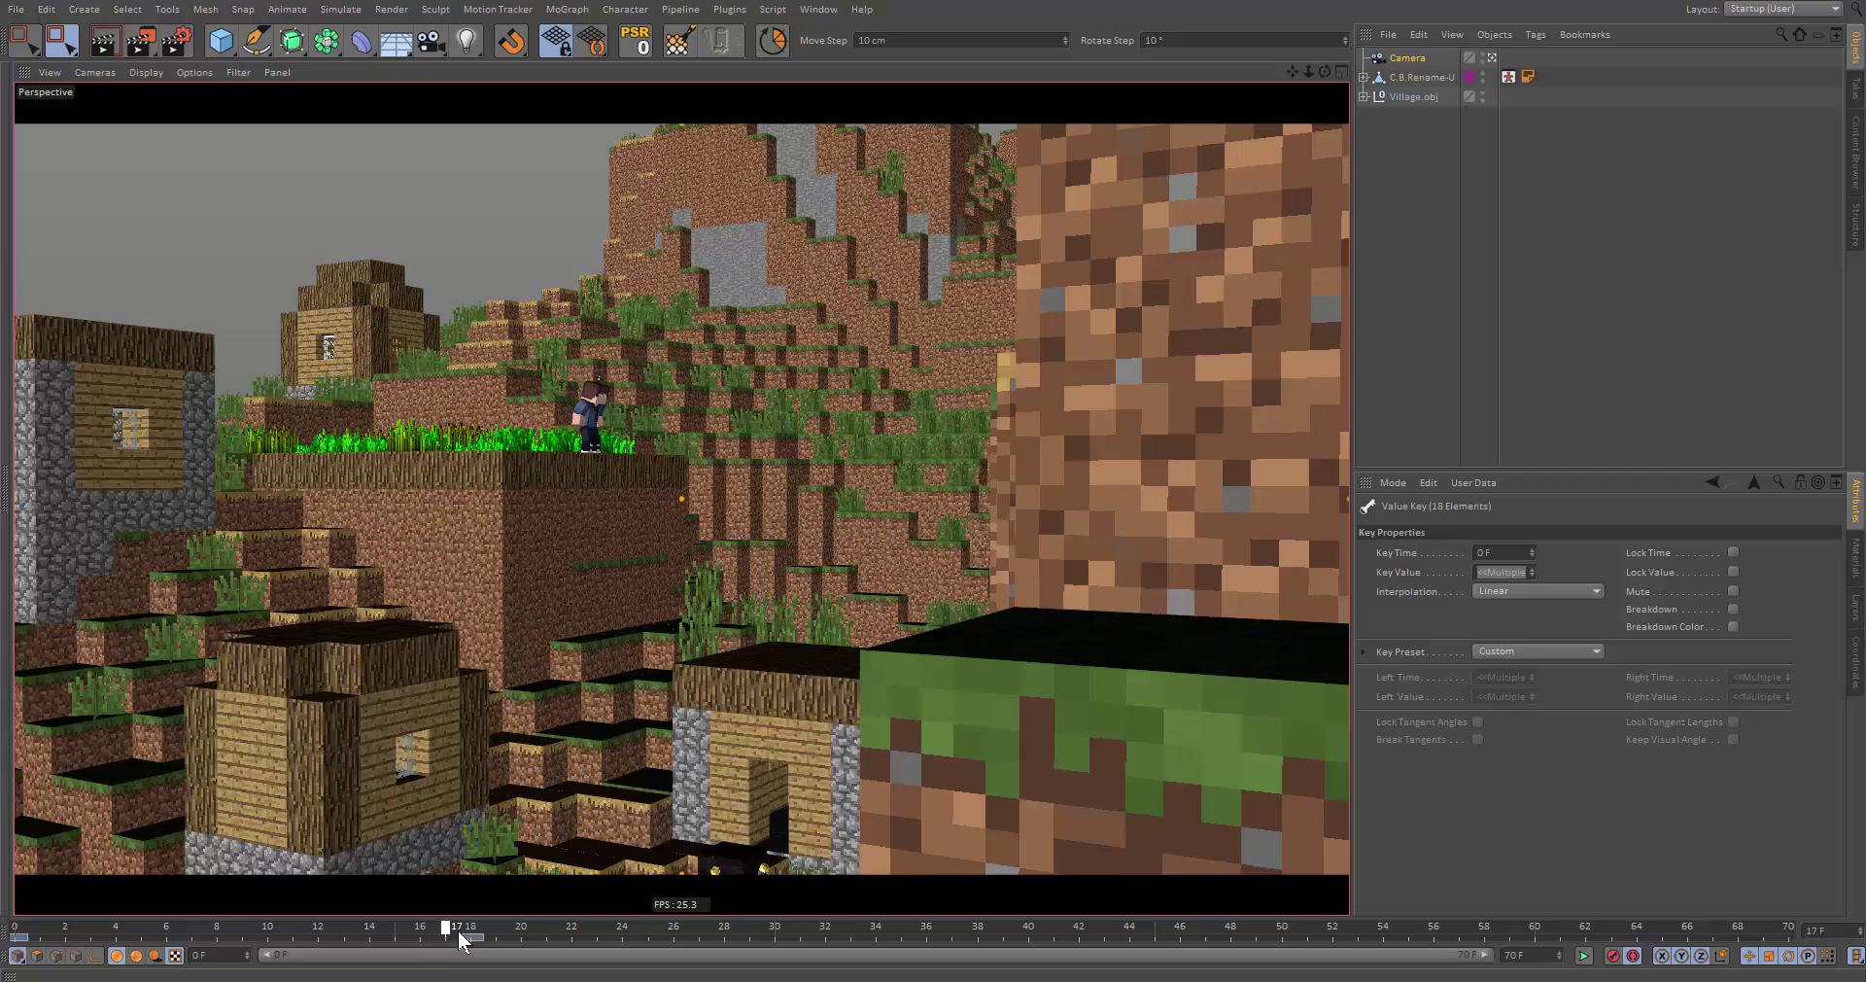
mouse_move(457, 930)
left_mouse_down()
mouse_move(304, 925)
mouse_move(480, 933)
left_mouse_up()
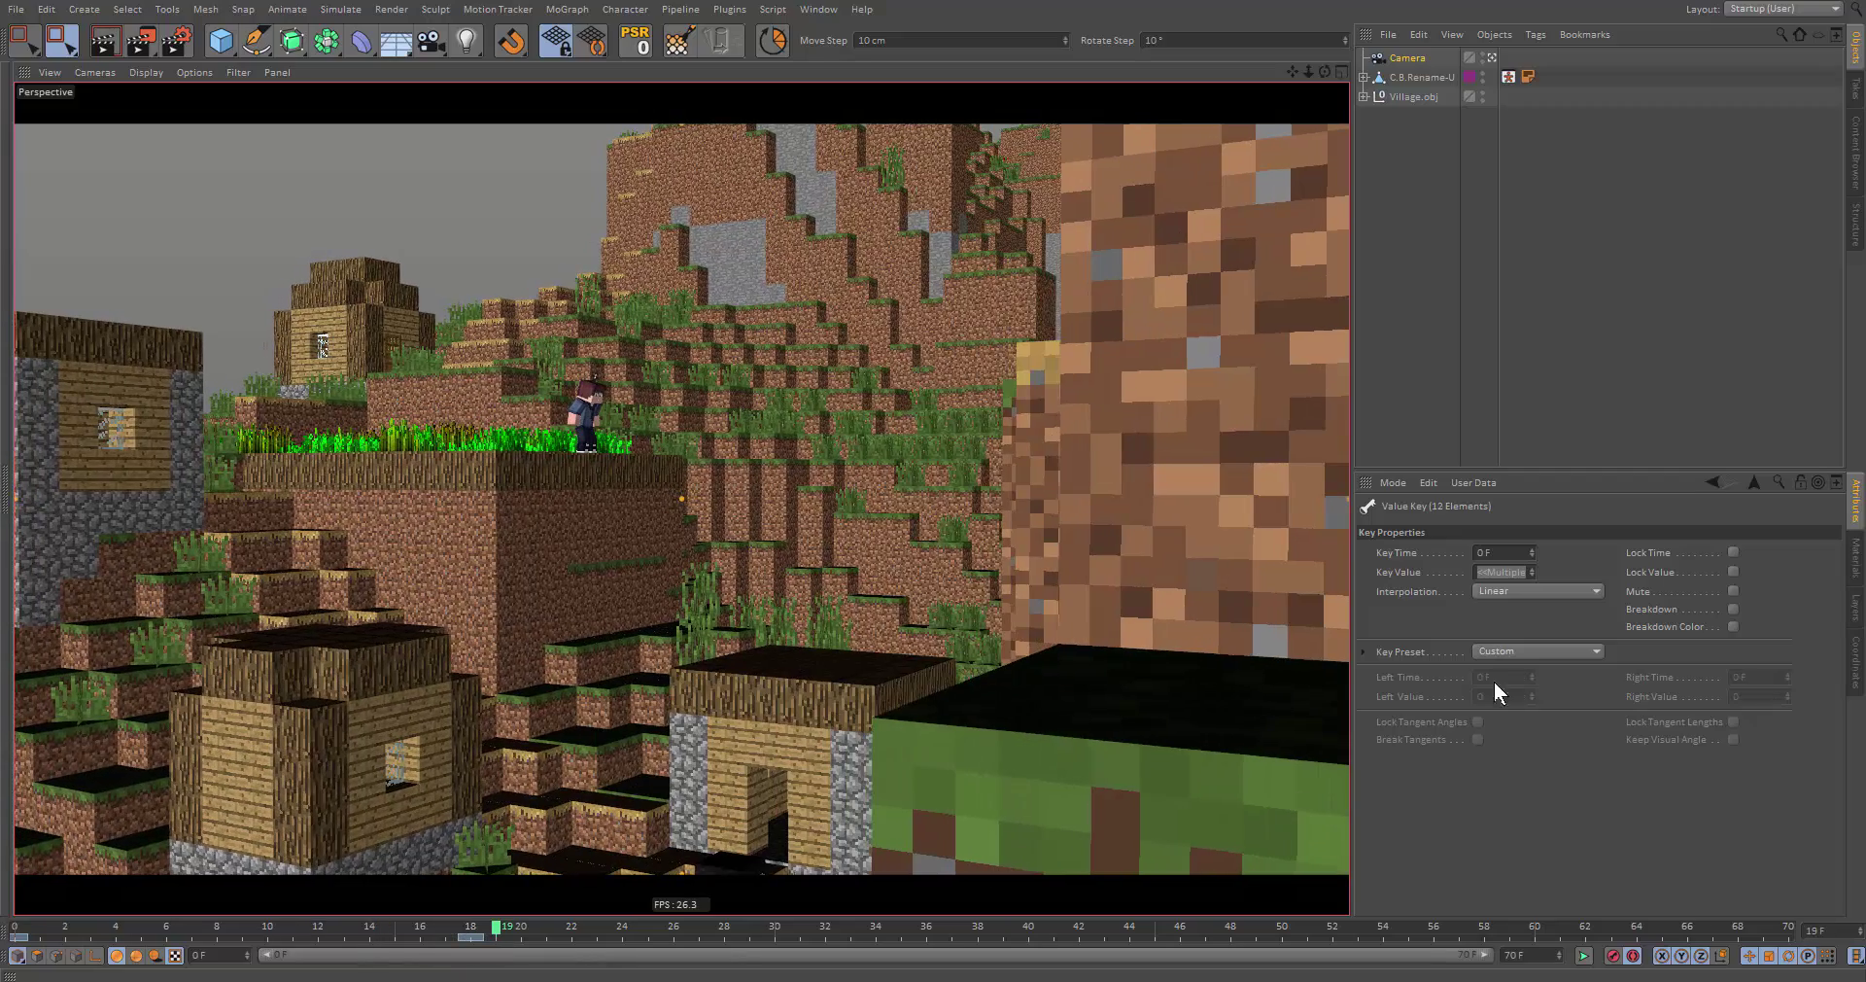
Set the project frame rate to 30 FPS
key("ctrl+d")
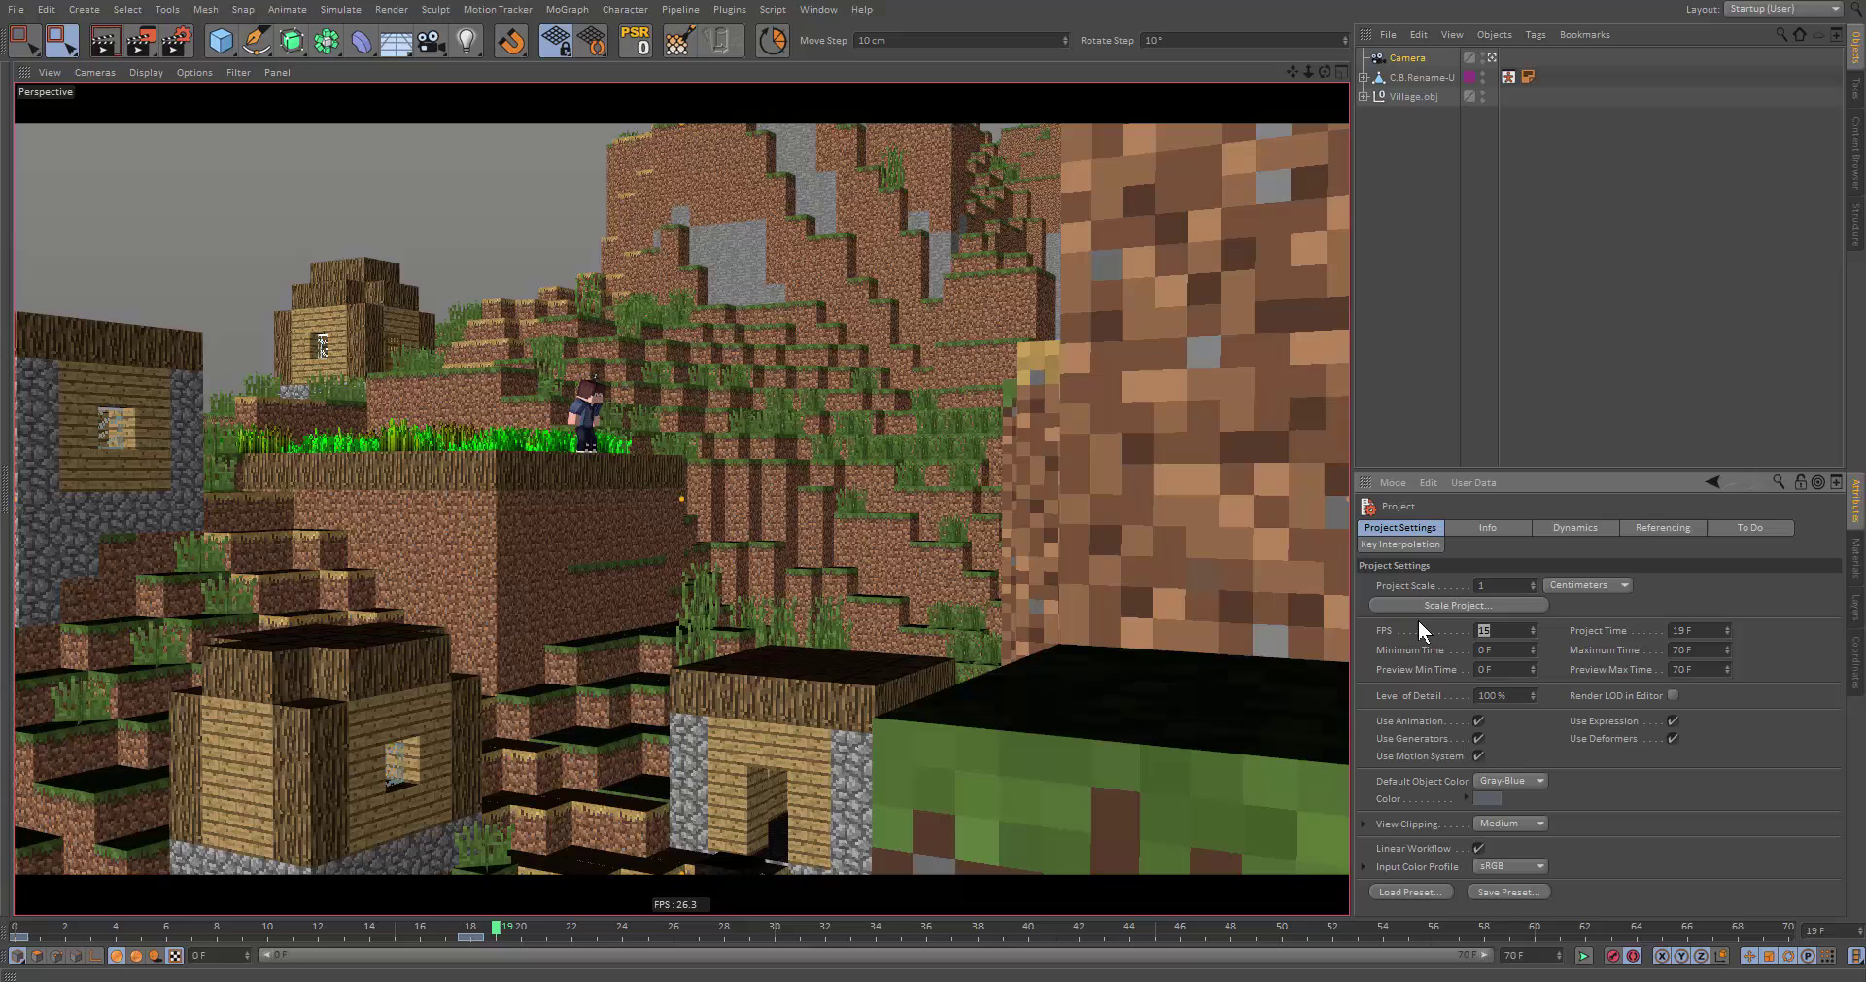
type("30")
key("Return")
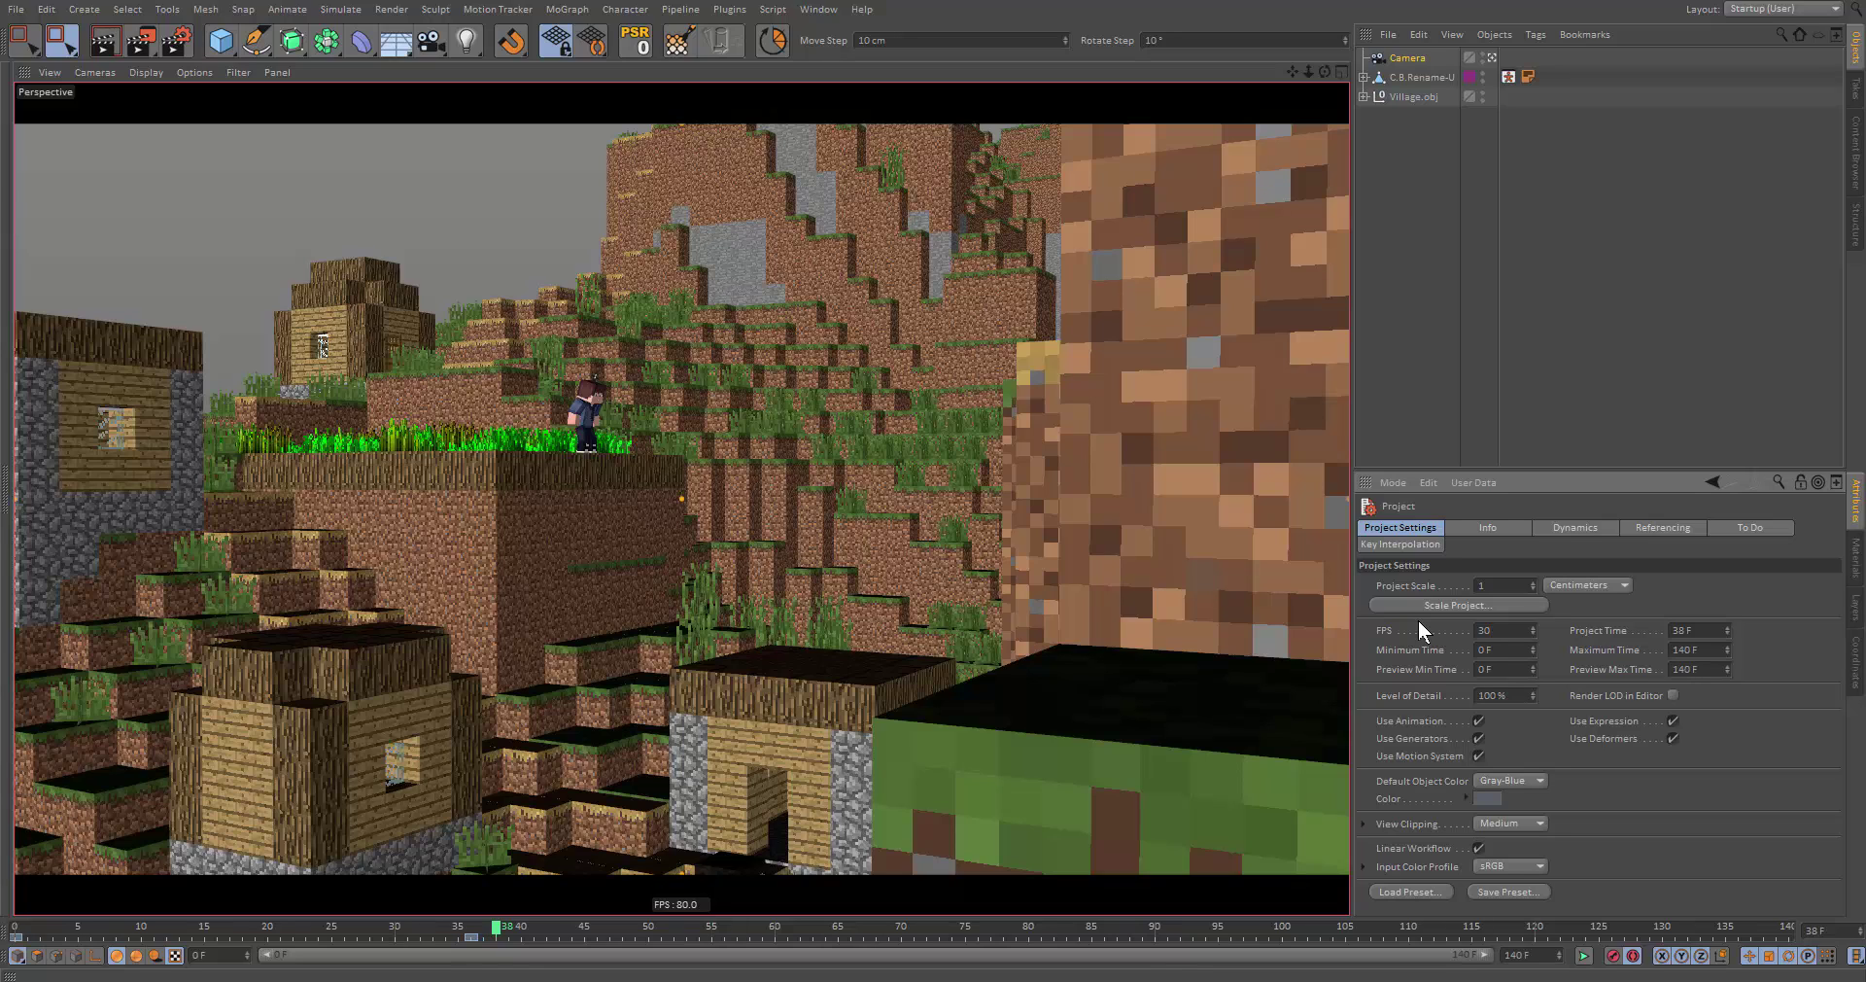
Reframe the camera at frame 37 to view the character on the grassy ledge from the front
left_click_drag(494, 923, 479, 931)
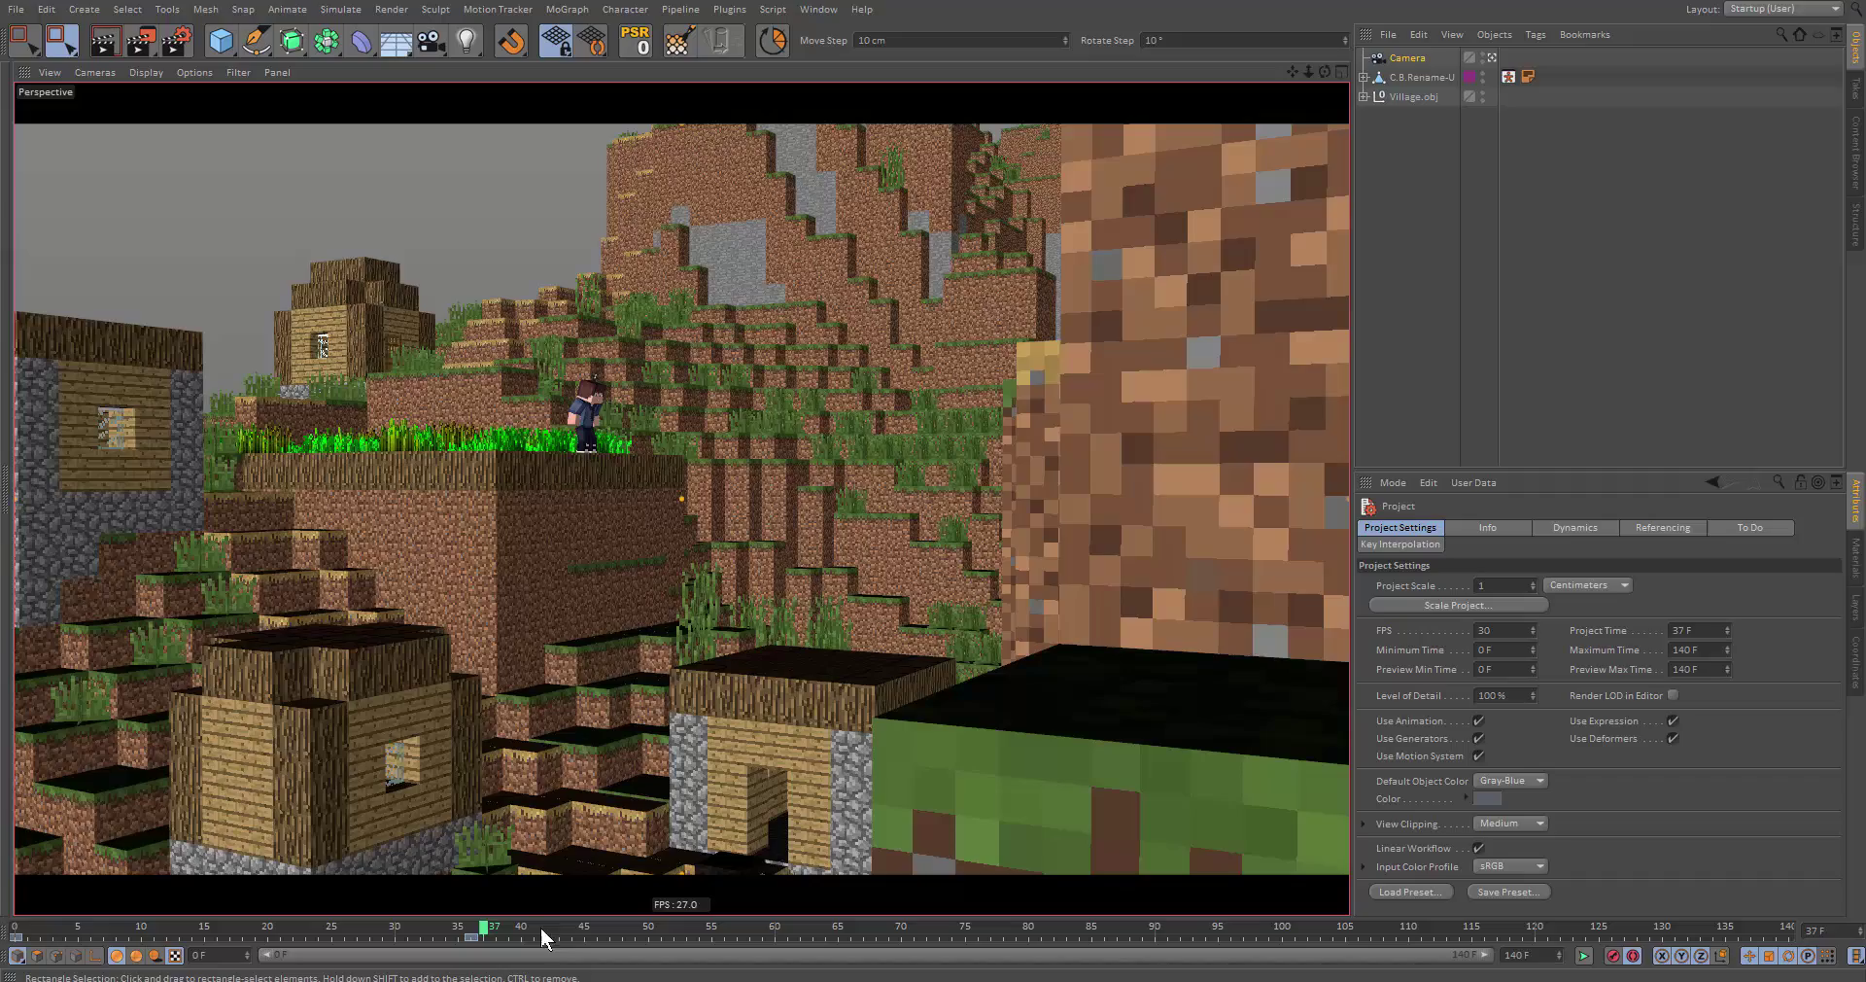
left_click_drag(799, 708, 859, 661, "alt")
right_click_drag(878, 651, 1081, 654, "alt")
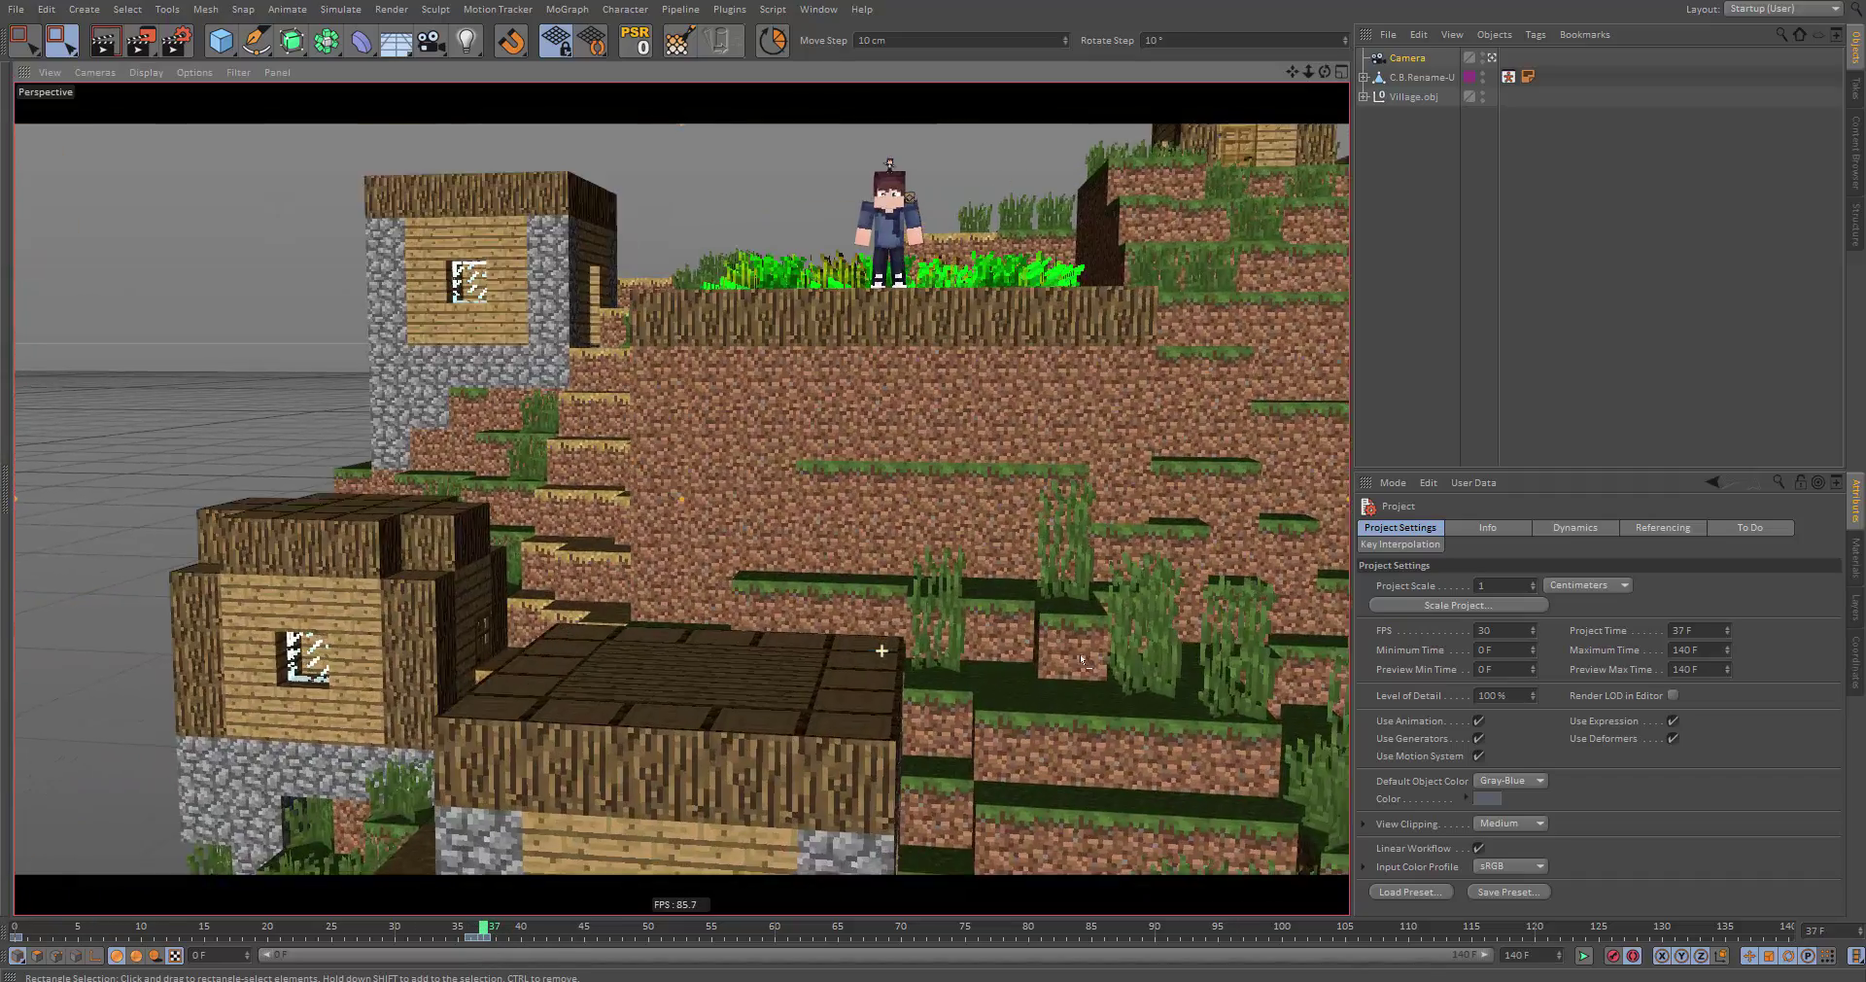
middle_click_drag(1001, 670, 1022, 751, "alt")
left_click_drag(843, 732, 958, 696, "alt")
middle_click_drag(959, 697, 855, 721, "alt")
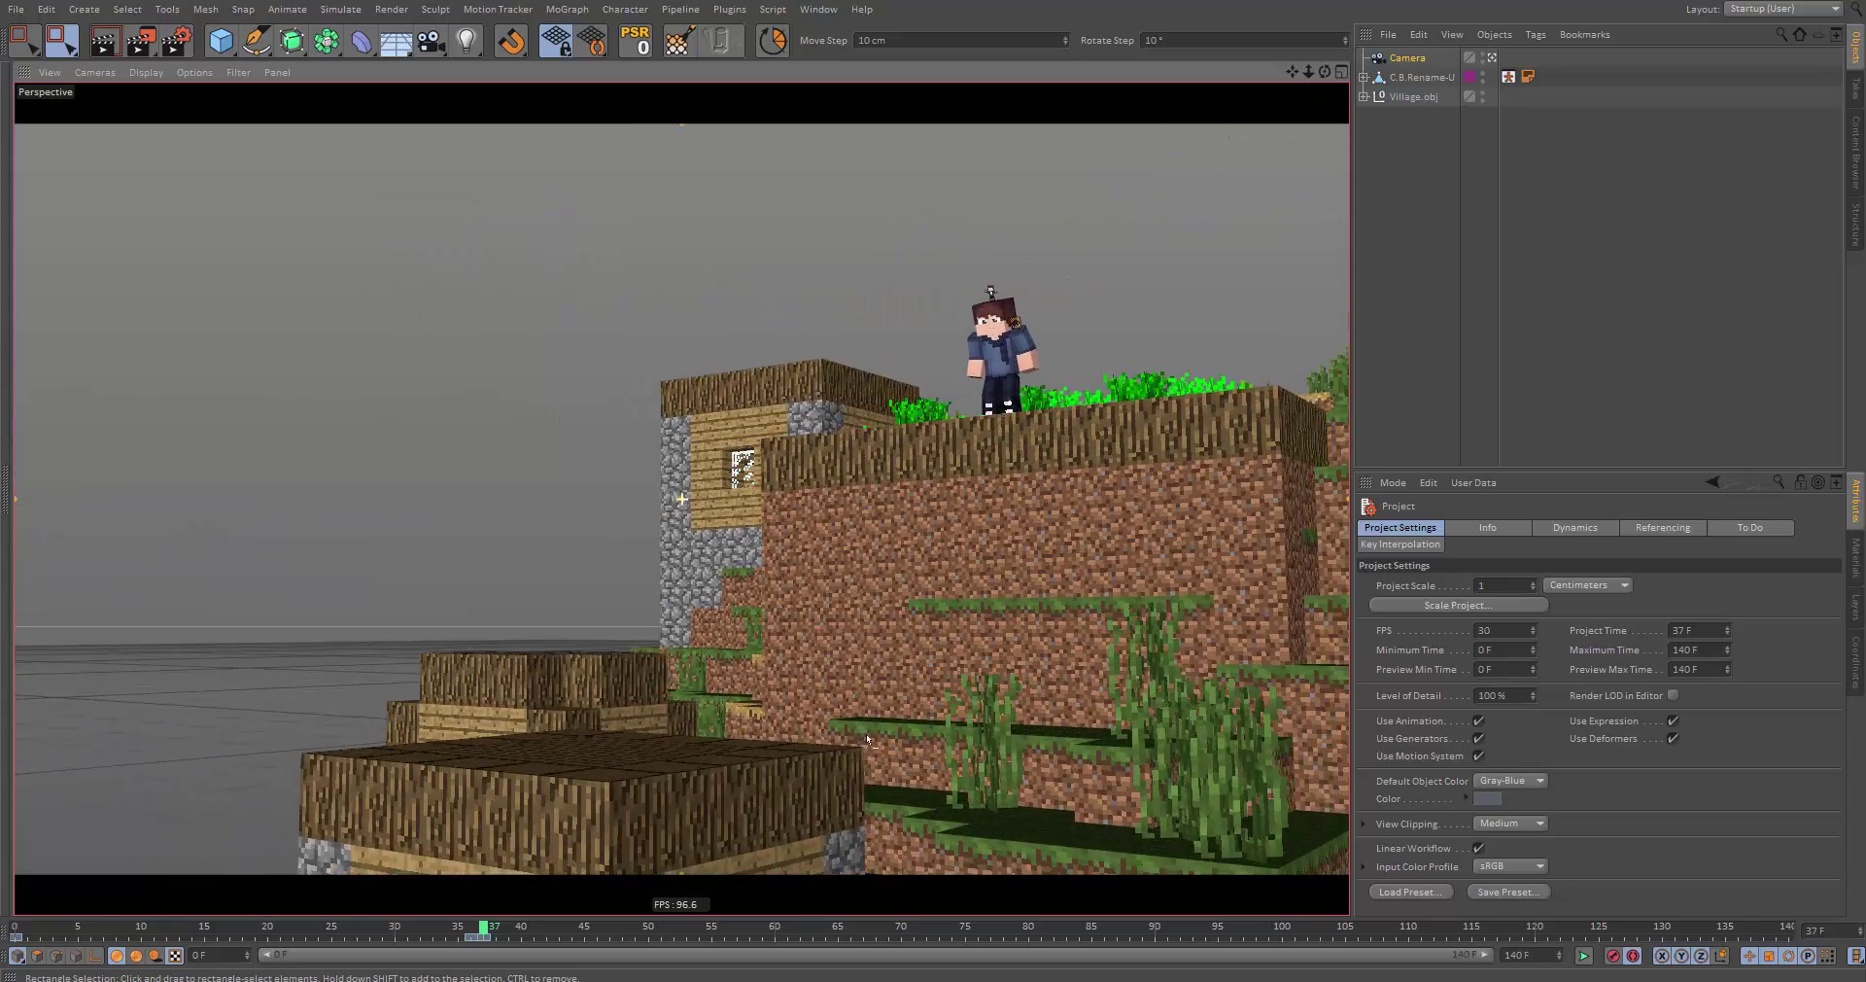
left_click_drag(758, 760, 779, 755, "alt")
right_click_drag(778, 755, 832, 763, "alt")
left_click_drag(832, 767, 787, 556, "alt")
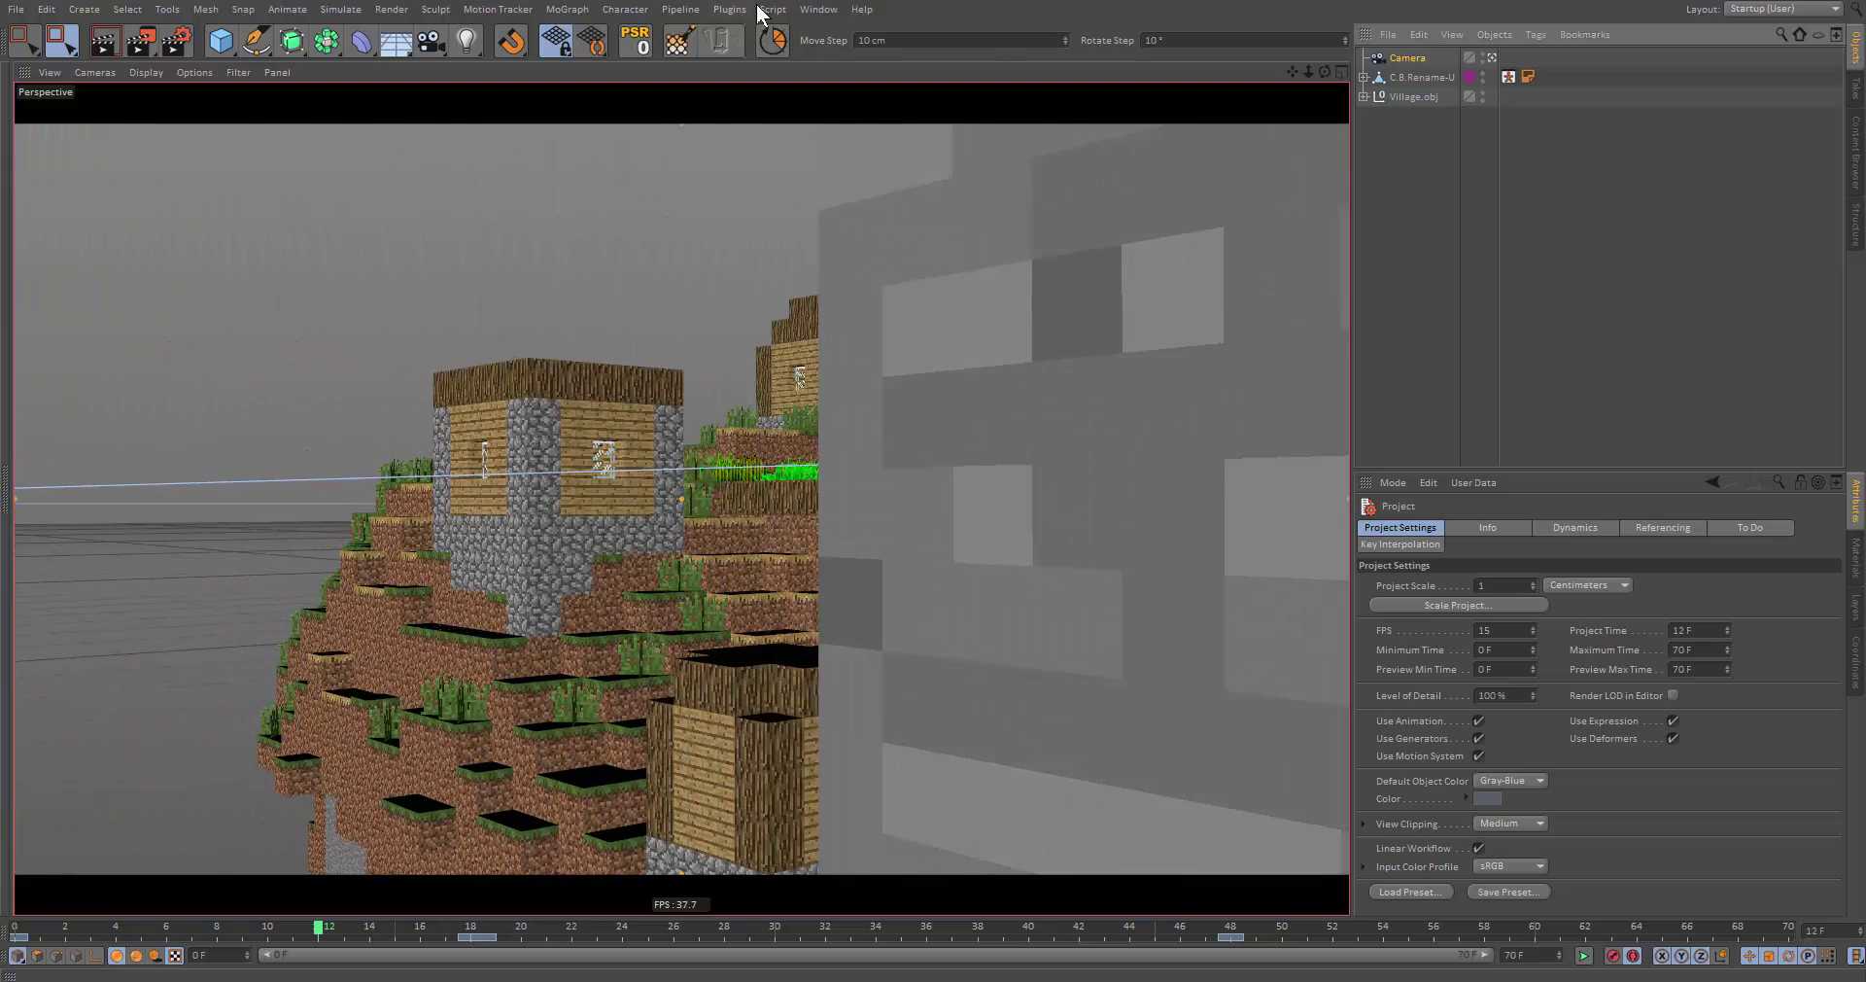
Open the Dope Sheet timeline and replace its listed objects with only the camera
left_click(759, 8)
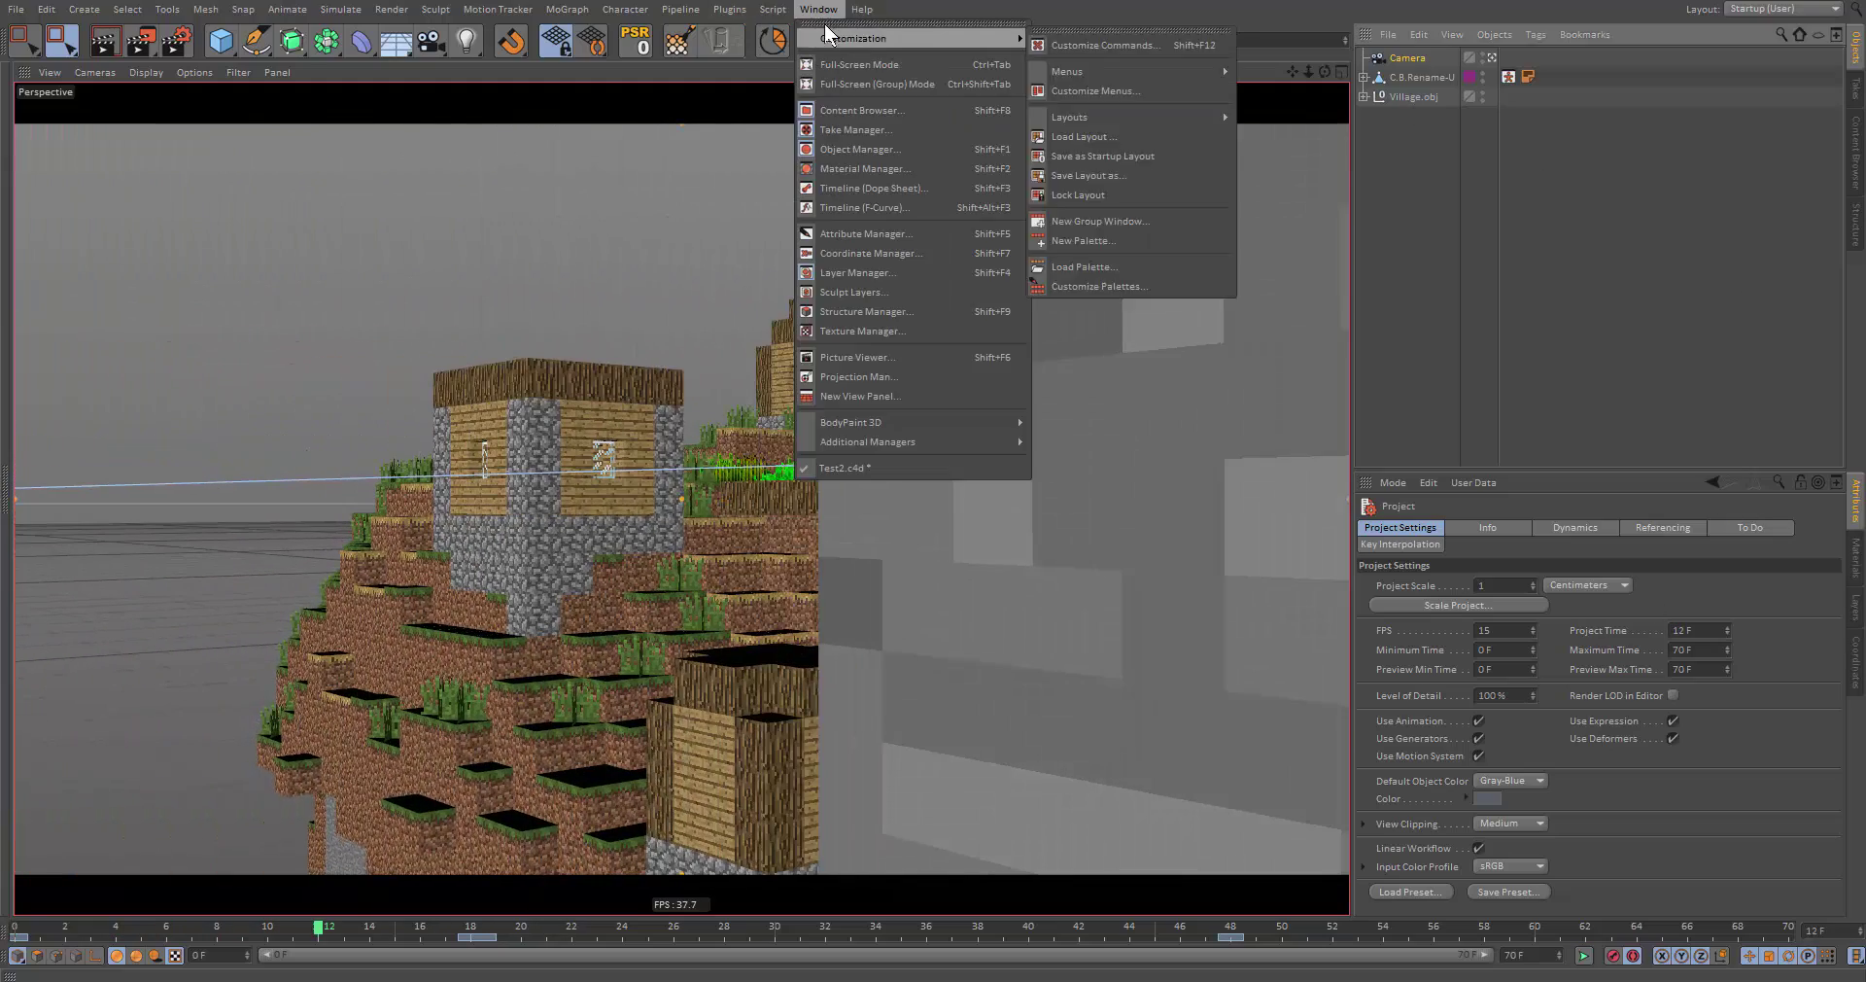
left_click(879, 188)
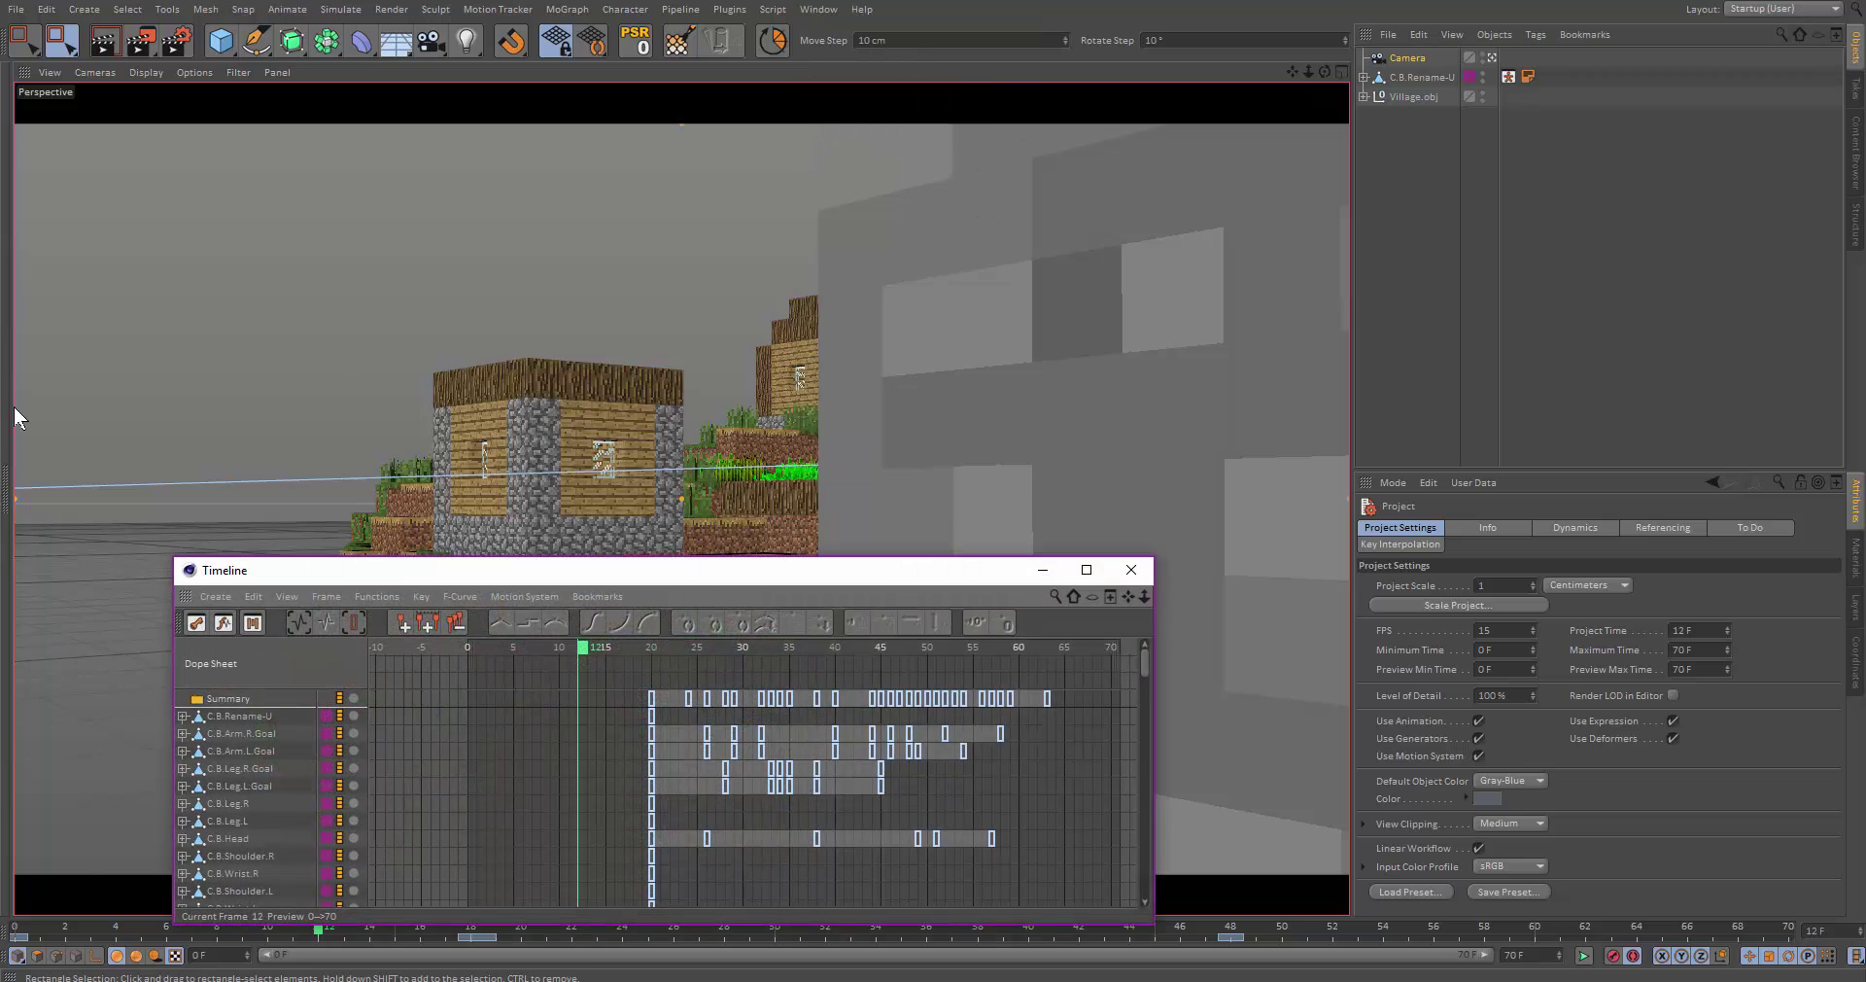
right_click(281, 740)
left_click(396, 826)
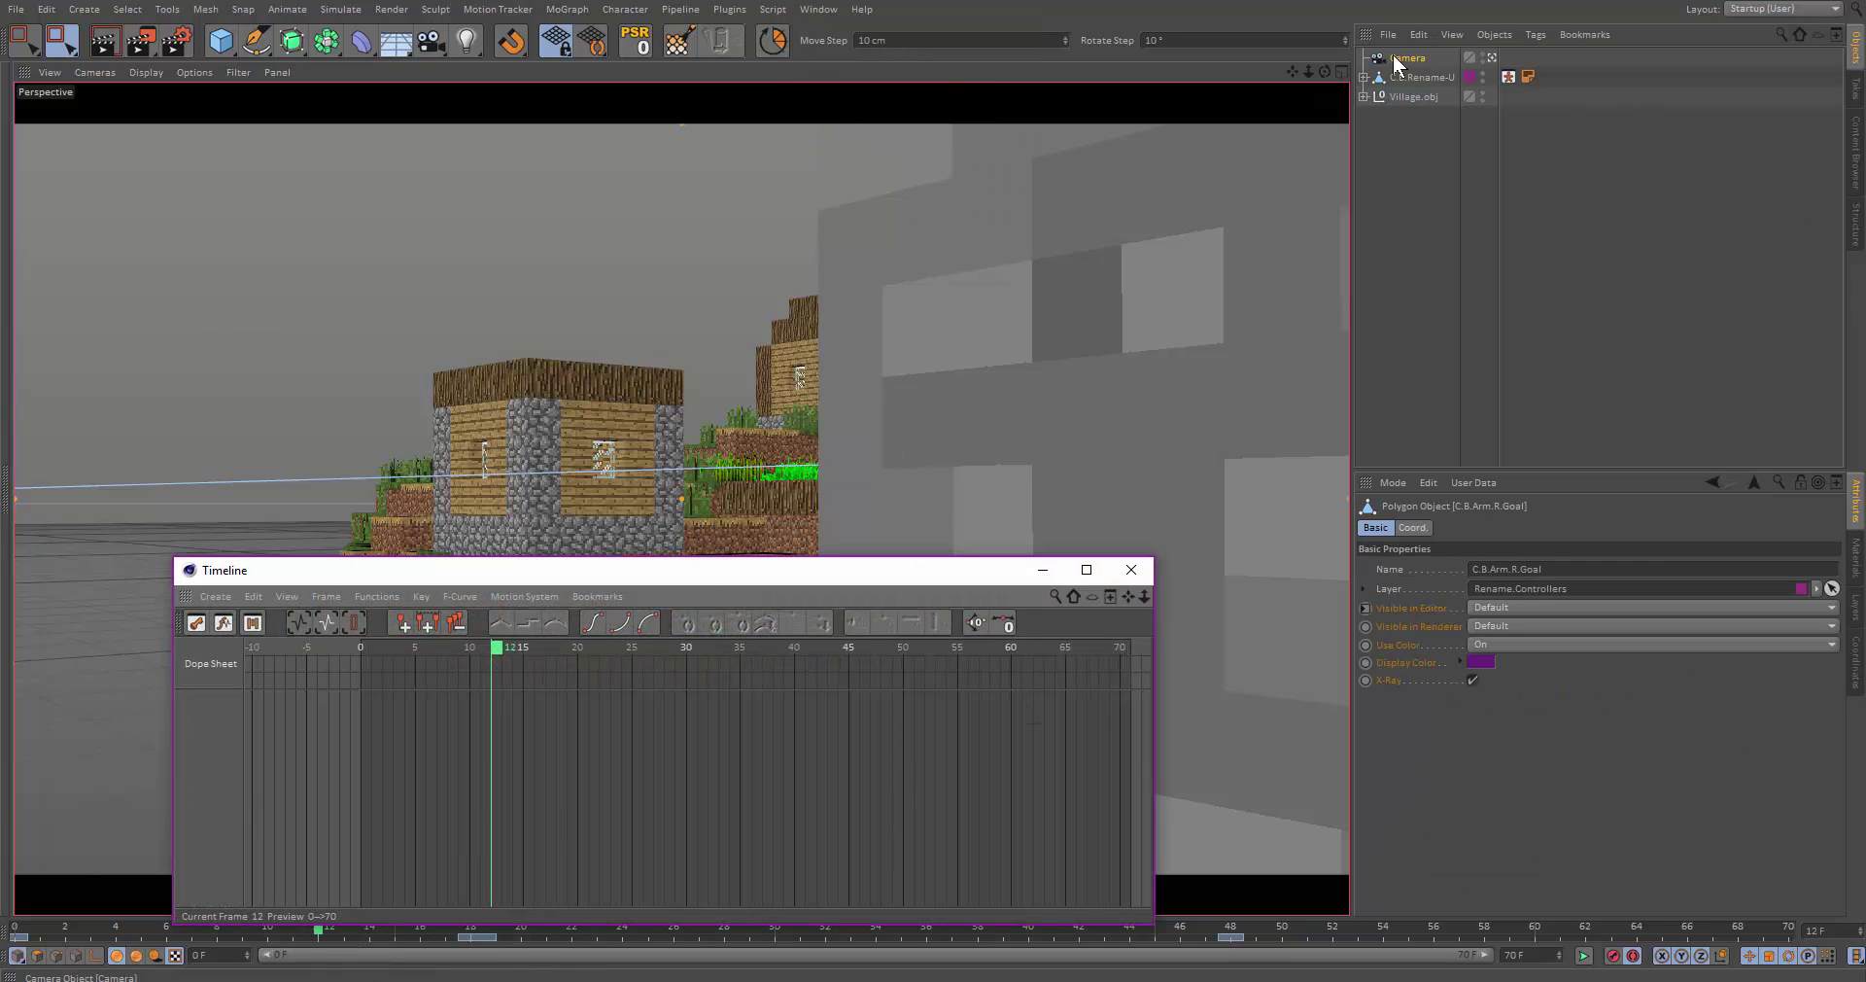
left_click_drag(1393, 56, 661, 776)
left_click(388, 760)
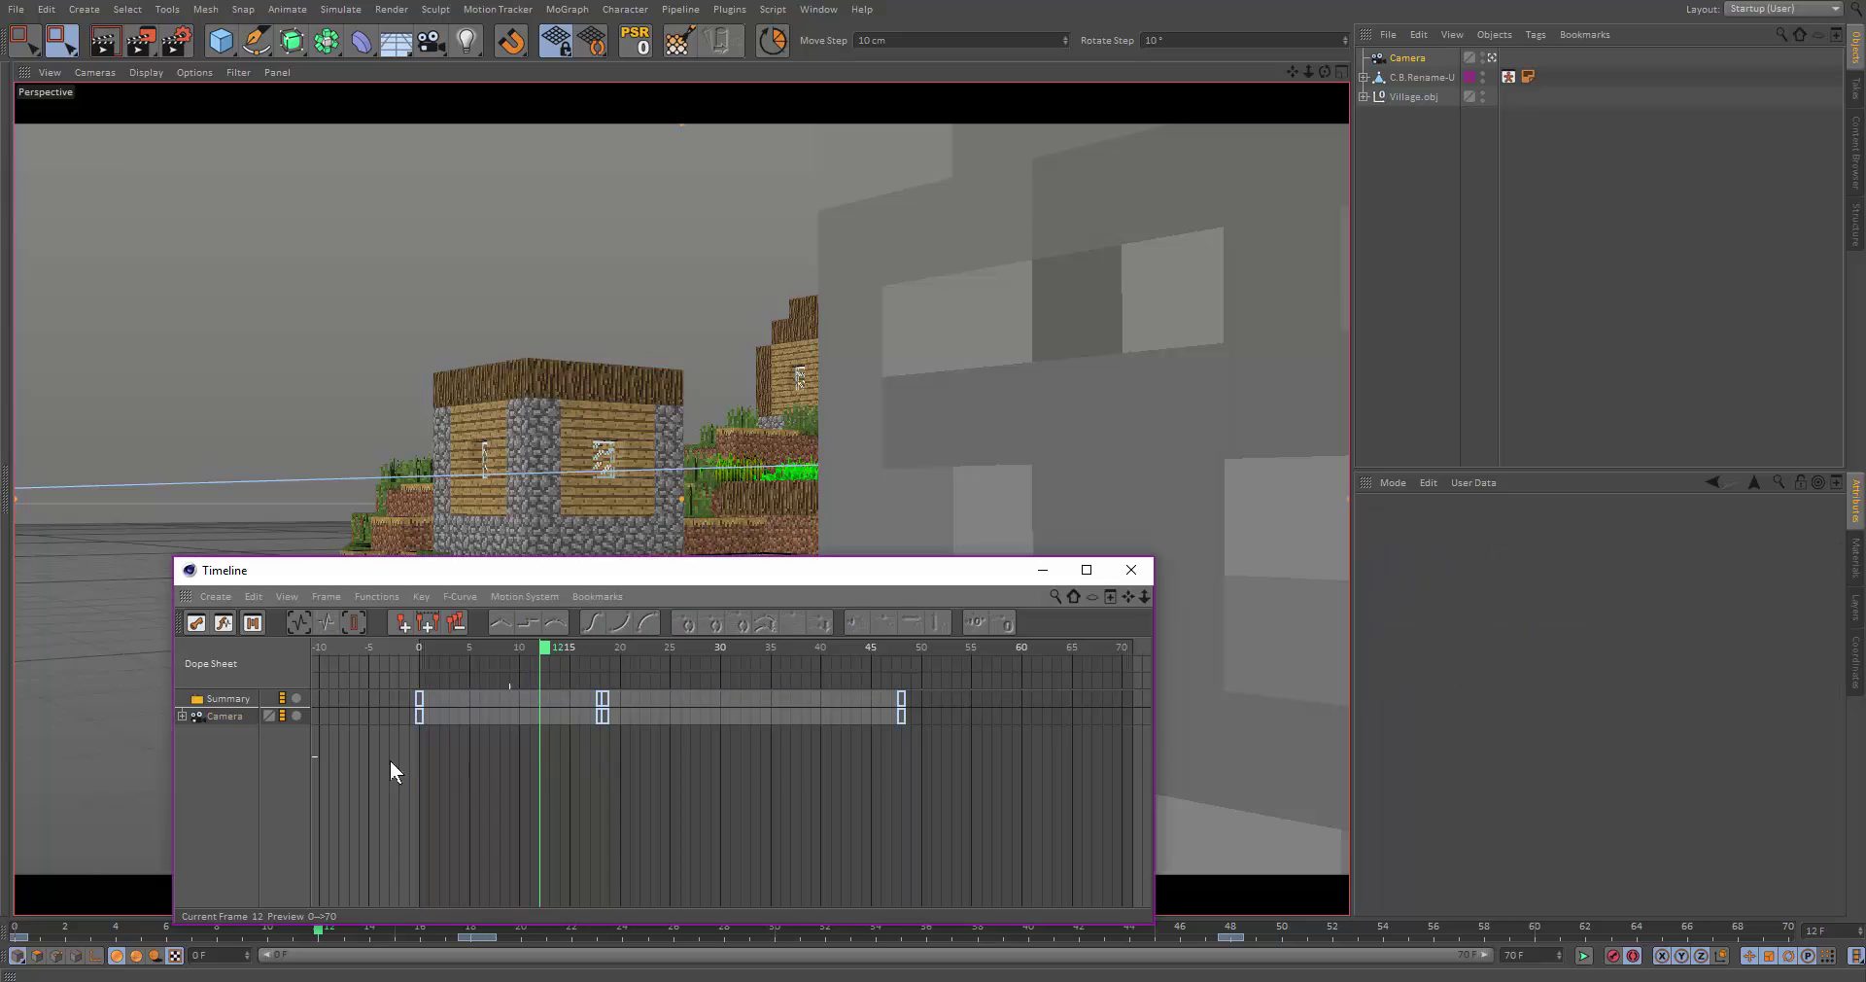
Expand the camera's animation tracks in F-Curve mode and frame the Rotation B curve for inspection
left_click(183, 715)
left_click(222, 623)
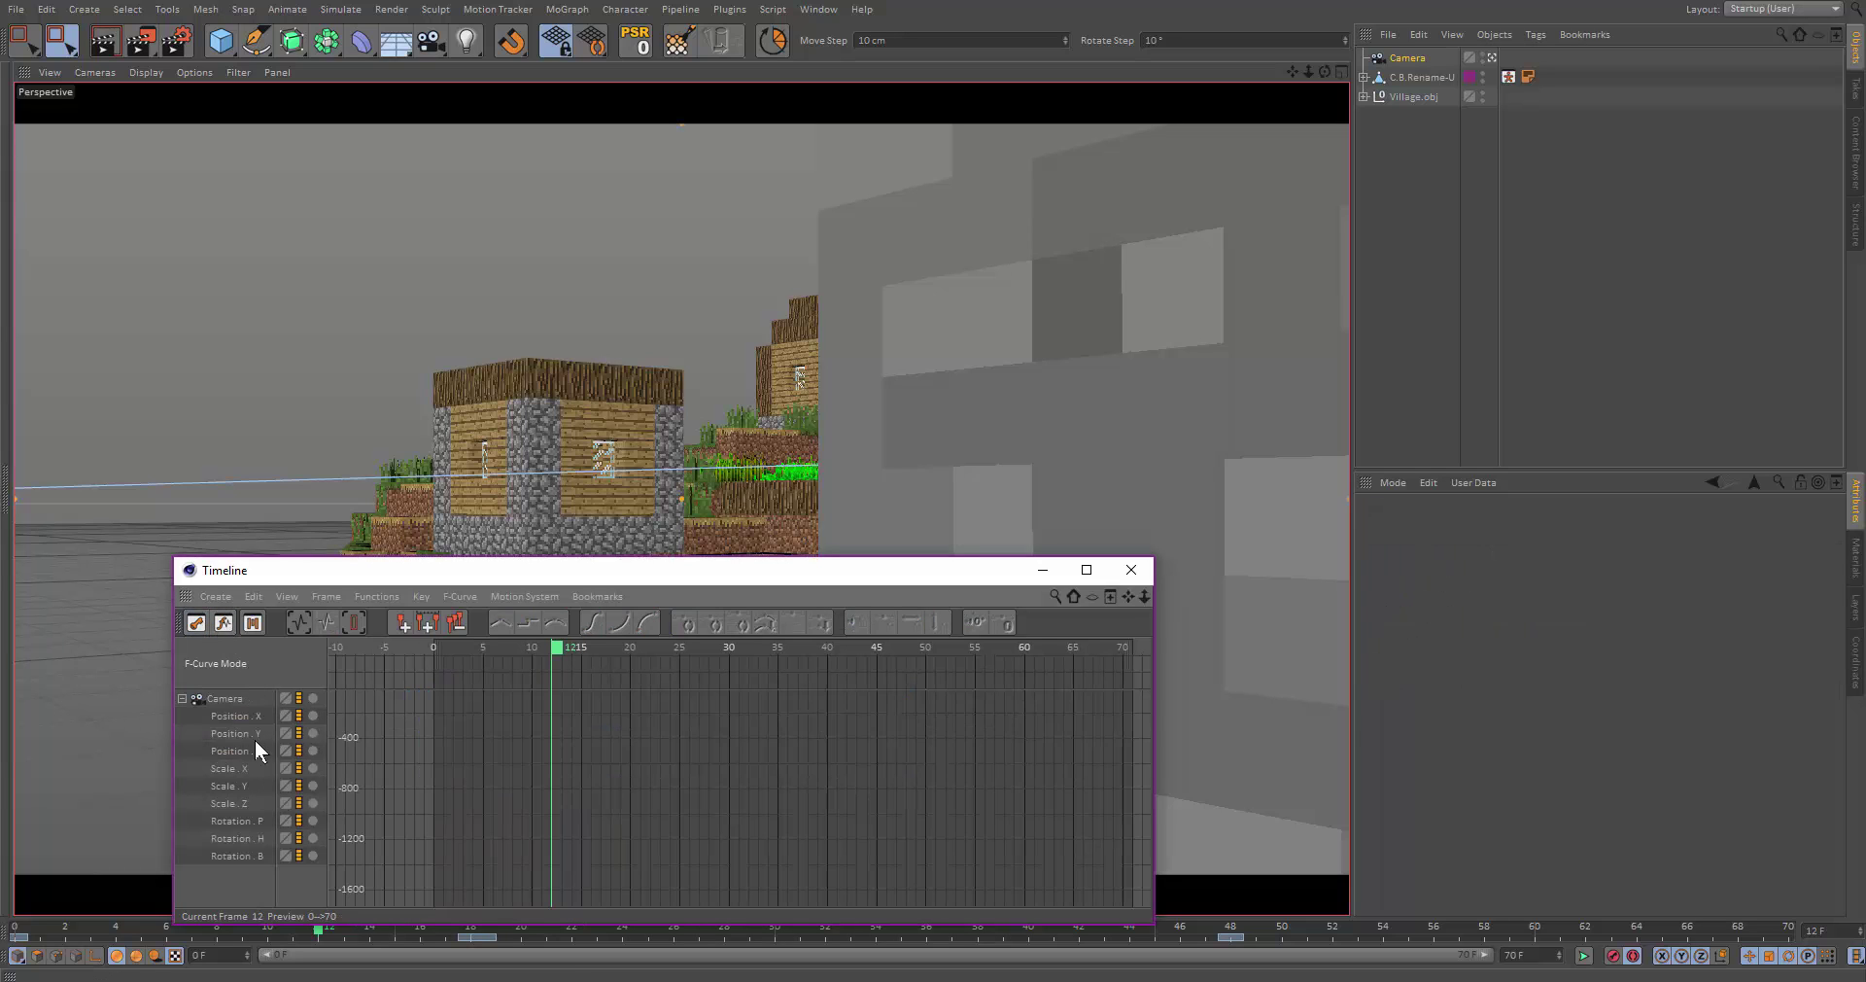
left_click(245, 857)
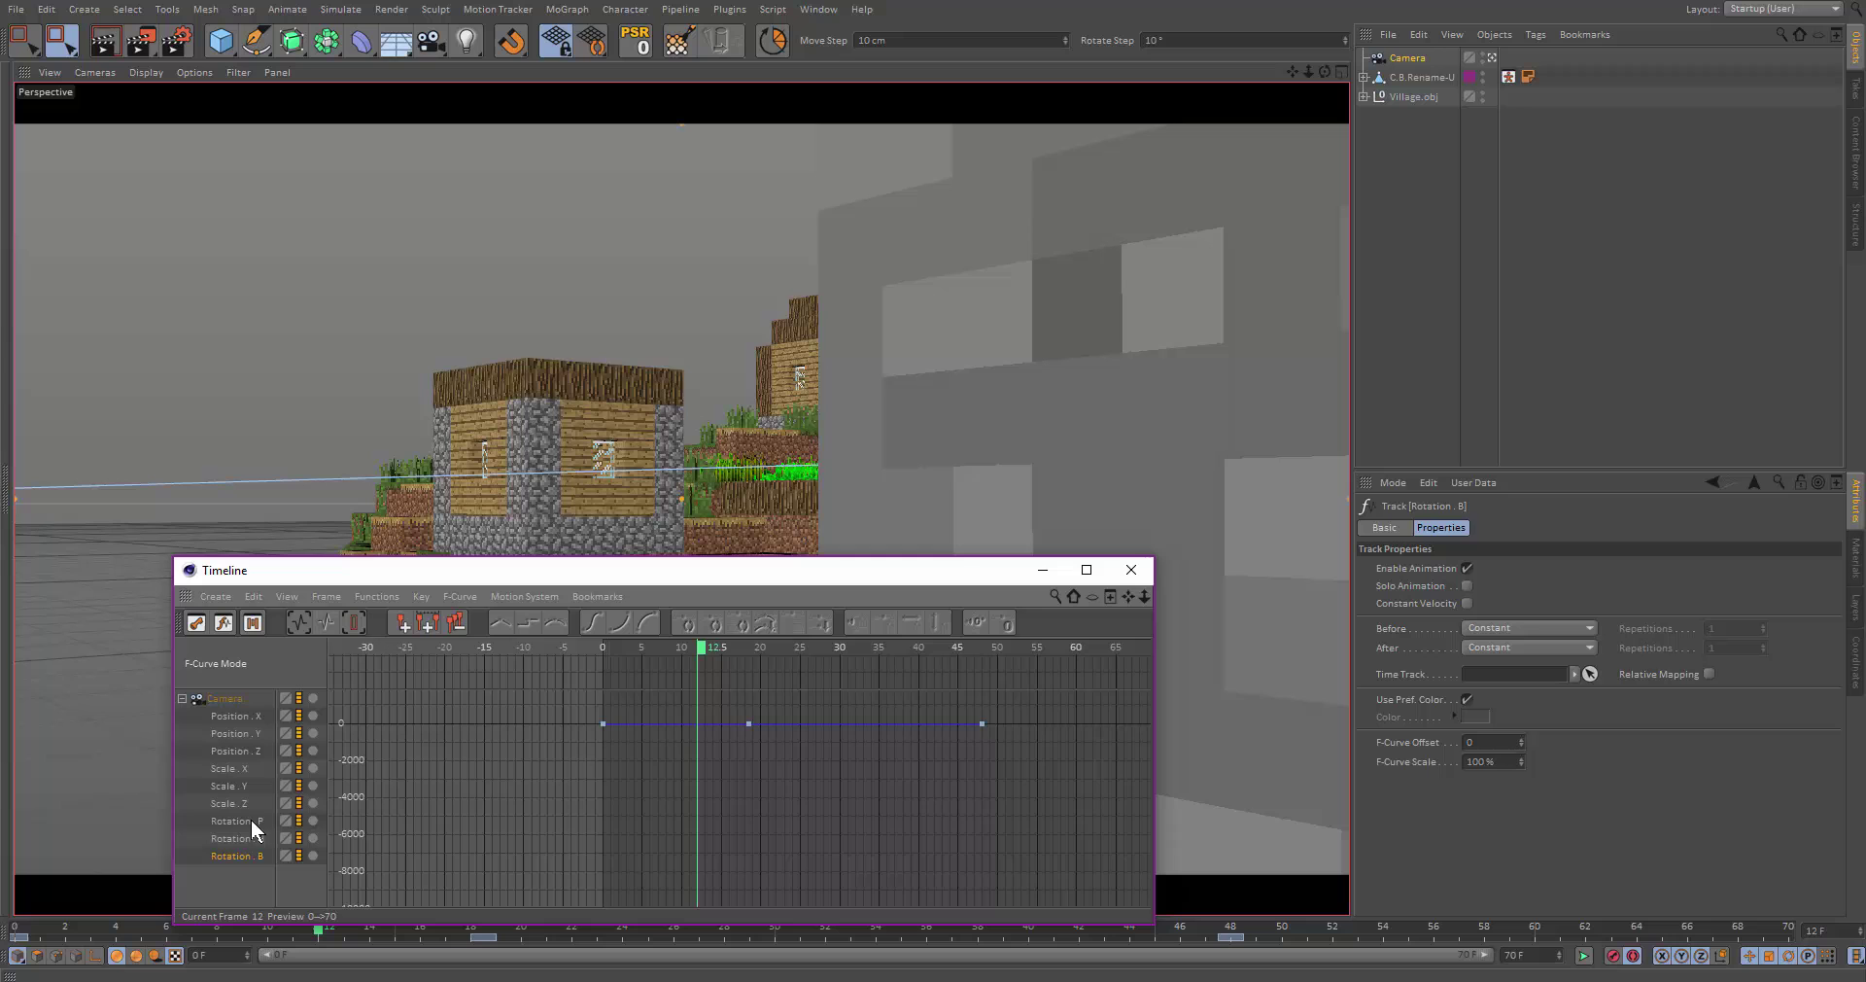
mouse_move(845, 740)
right_mouse_down("alt")
mouse_move(833, 822)
mouse_move(833, 753)
right_mouse_up("alt")
right_click_drag(840, 837, 836, 753, "alt")
middle_click_drag(819, 763, 845, 899, "alt")
right_click_drag(799, 872, 803, 836, "alt")
right_click_drag(799, 685, 789, 739, "alt")
middle_click_drag(785, 721, 794, 746, "alt")
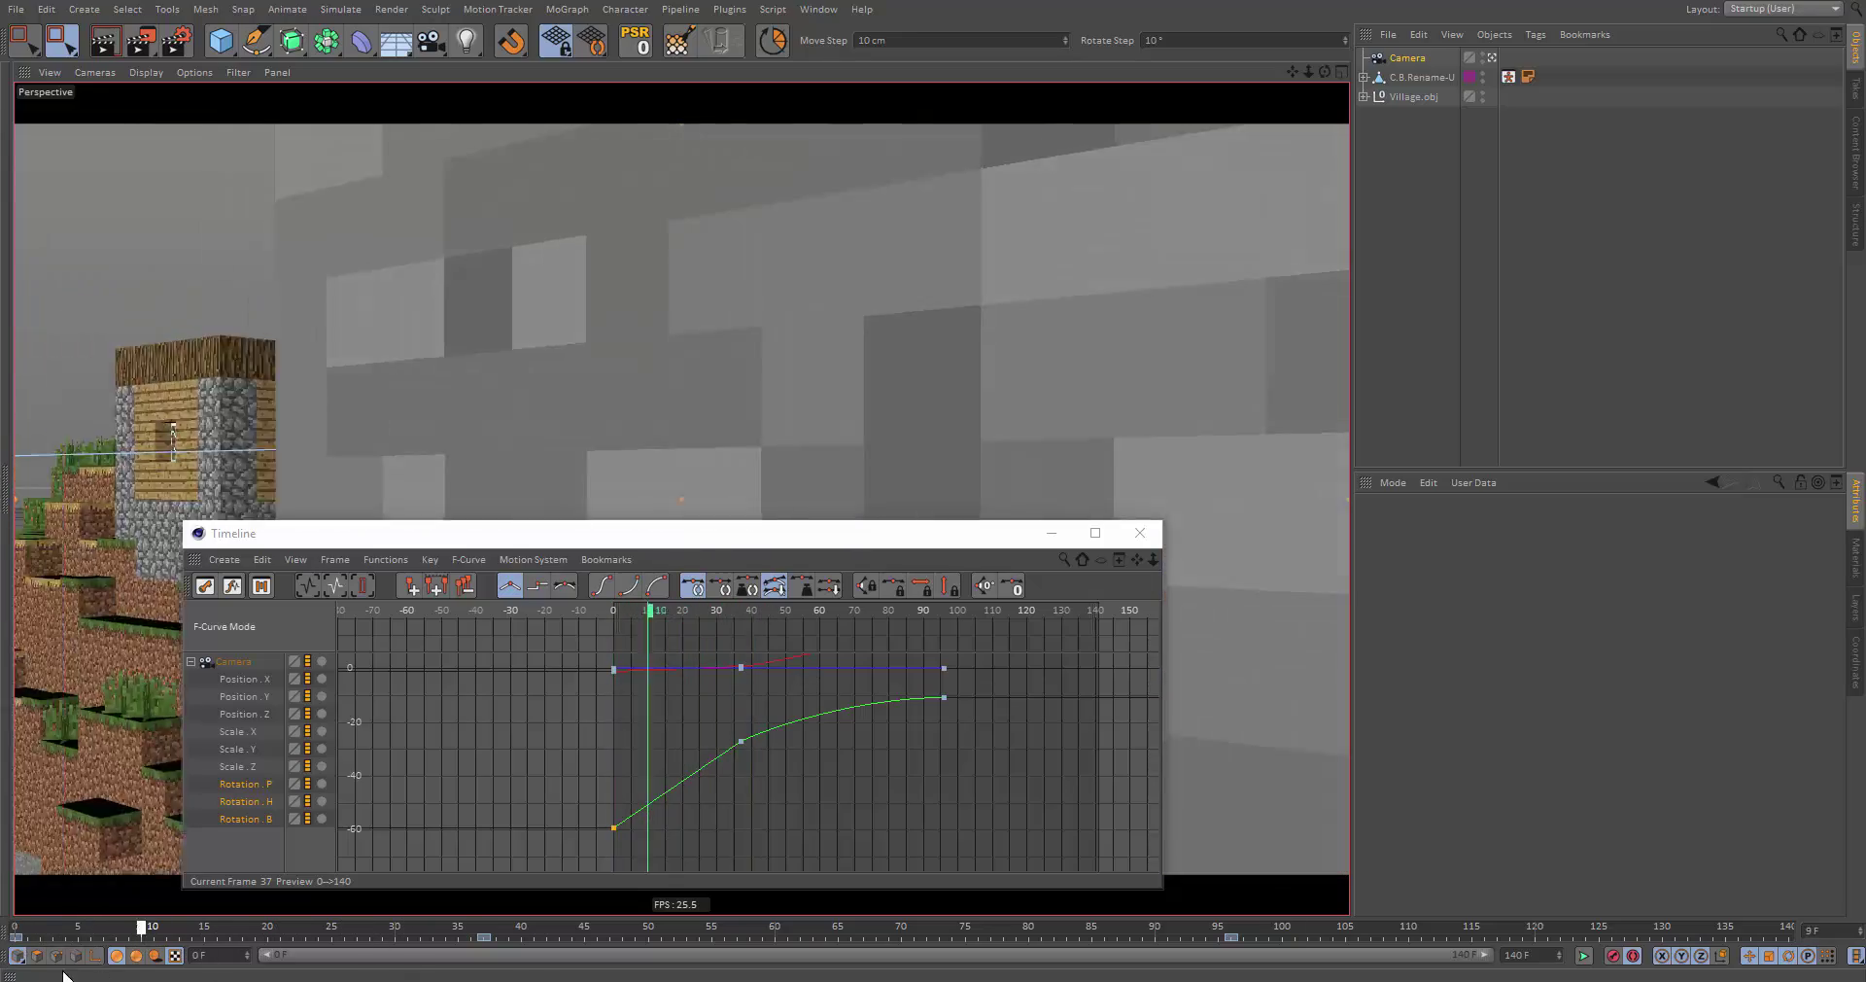
Add a keyframe at frame 36 on the camera's green rotation curve and lower it to about -59°, level with the first key
left_click_drag(230, 977, 474, 929)
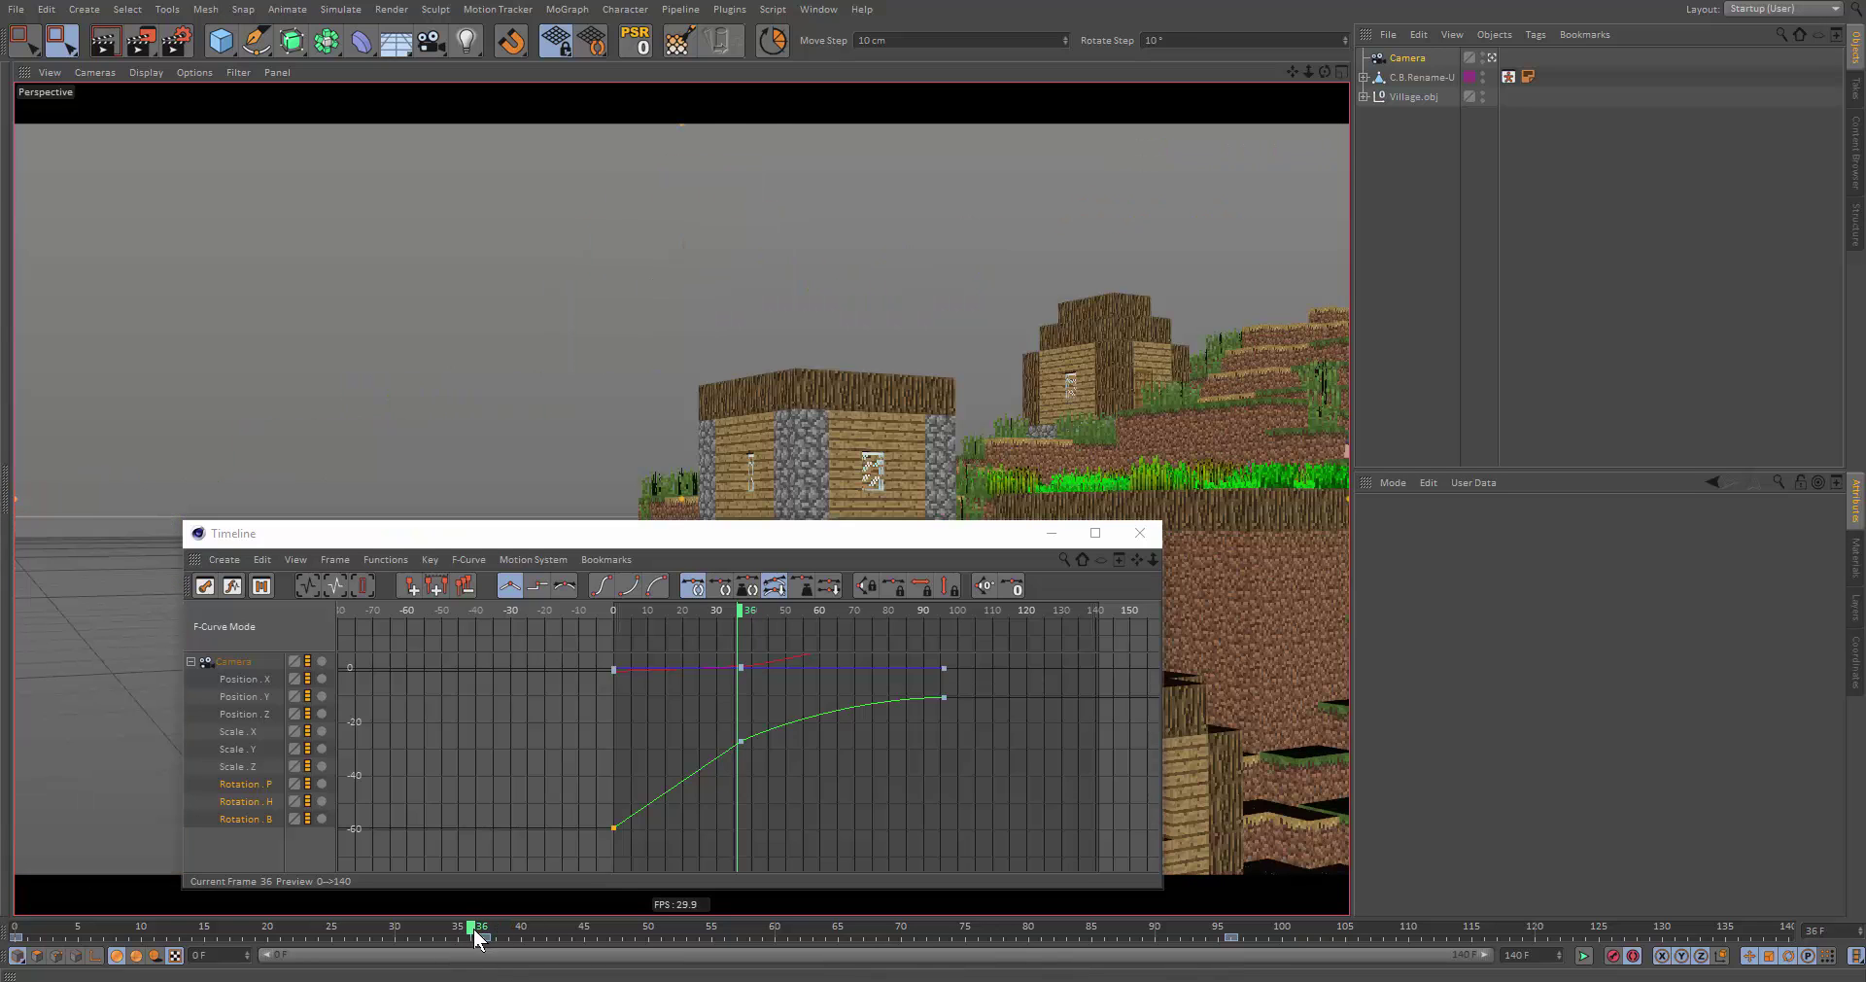
left_click(735, 744, "ctrl")
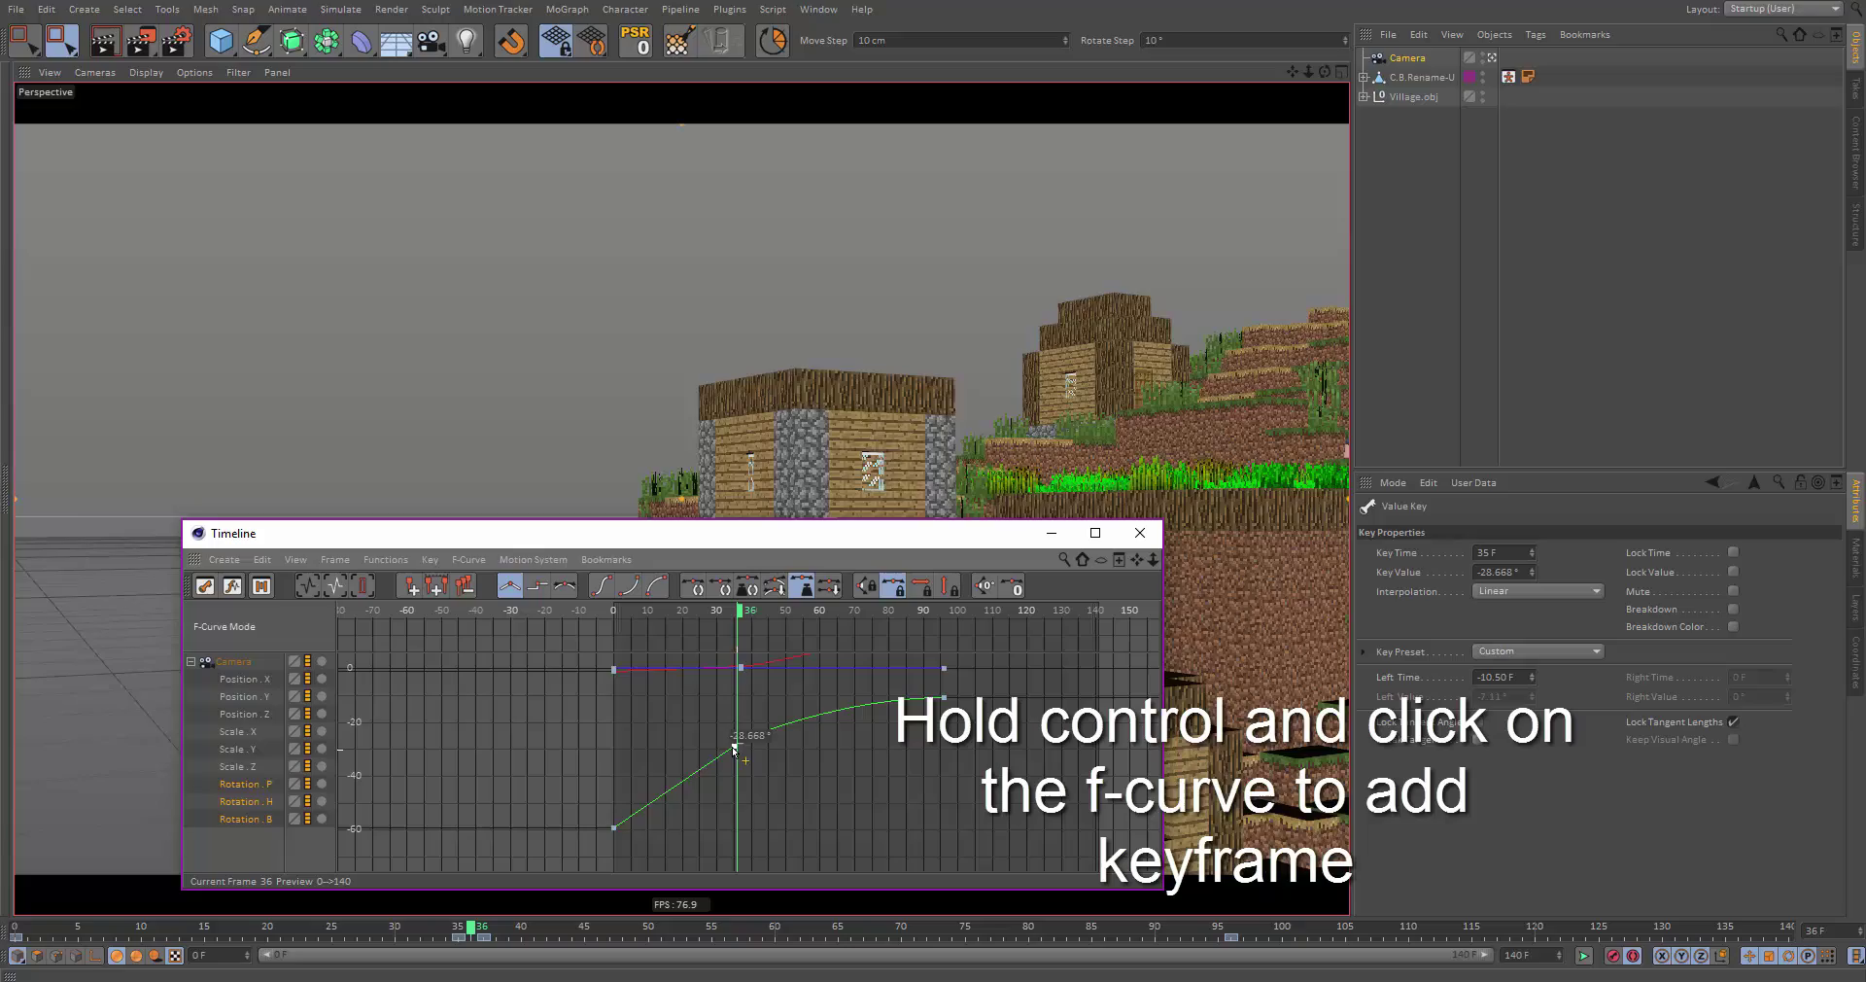
mouse_move(741, 823)
left_mouse_down()
mouse_move(709, 804)
mouse_move(677, 829)
mouse_move(734, 829)
left_mouse_up()
key("ctrl+z")
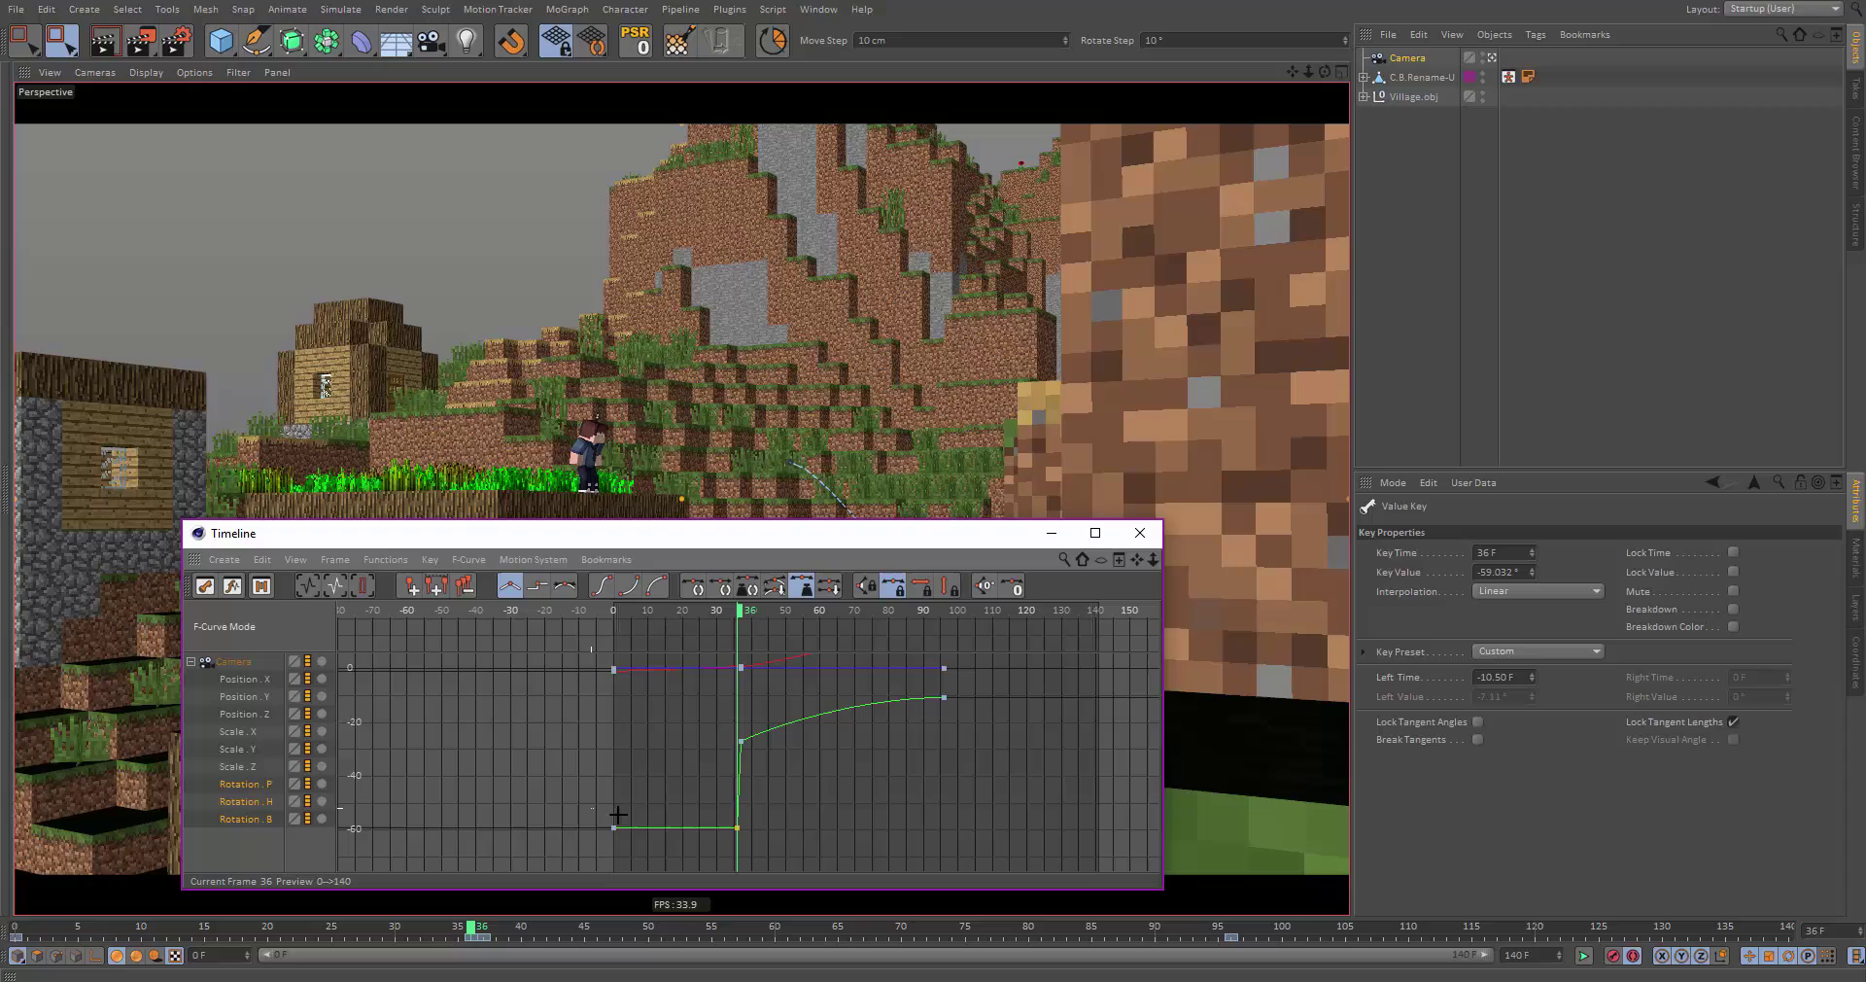
Play back the camera animation and scrub through the view change around frame 37
left_click_drag(483, 935, 341, 938)
key("F8")
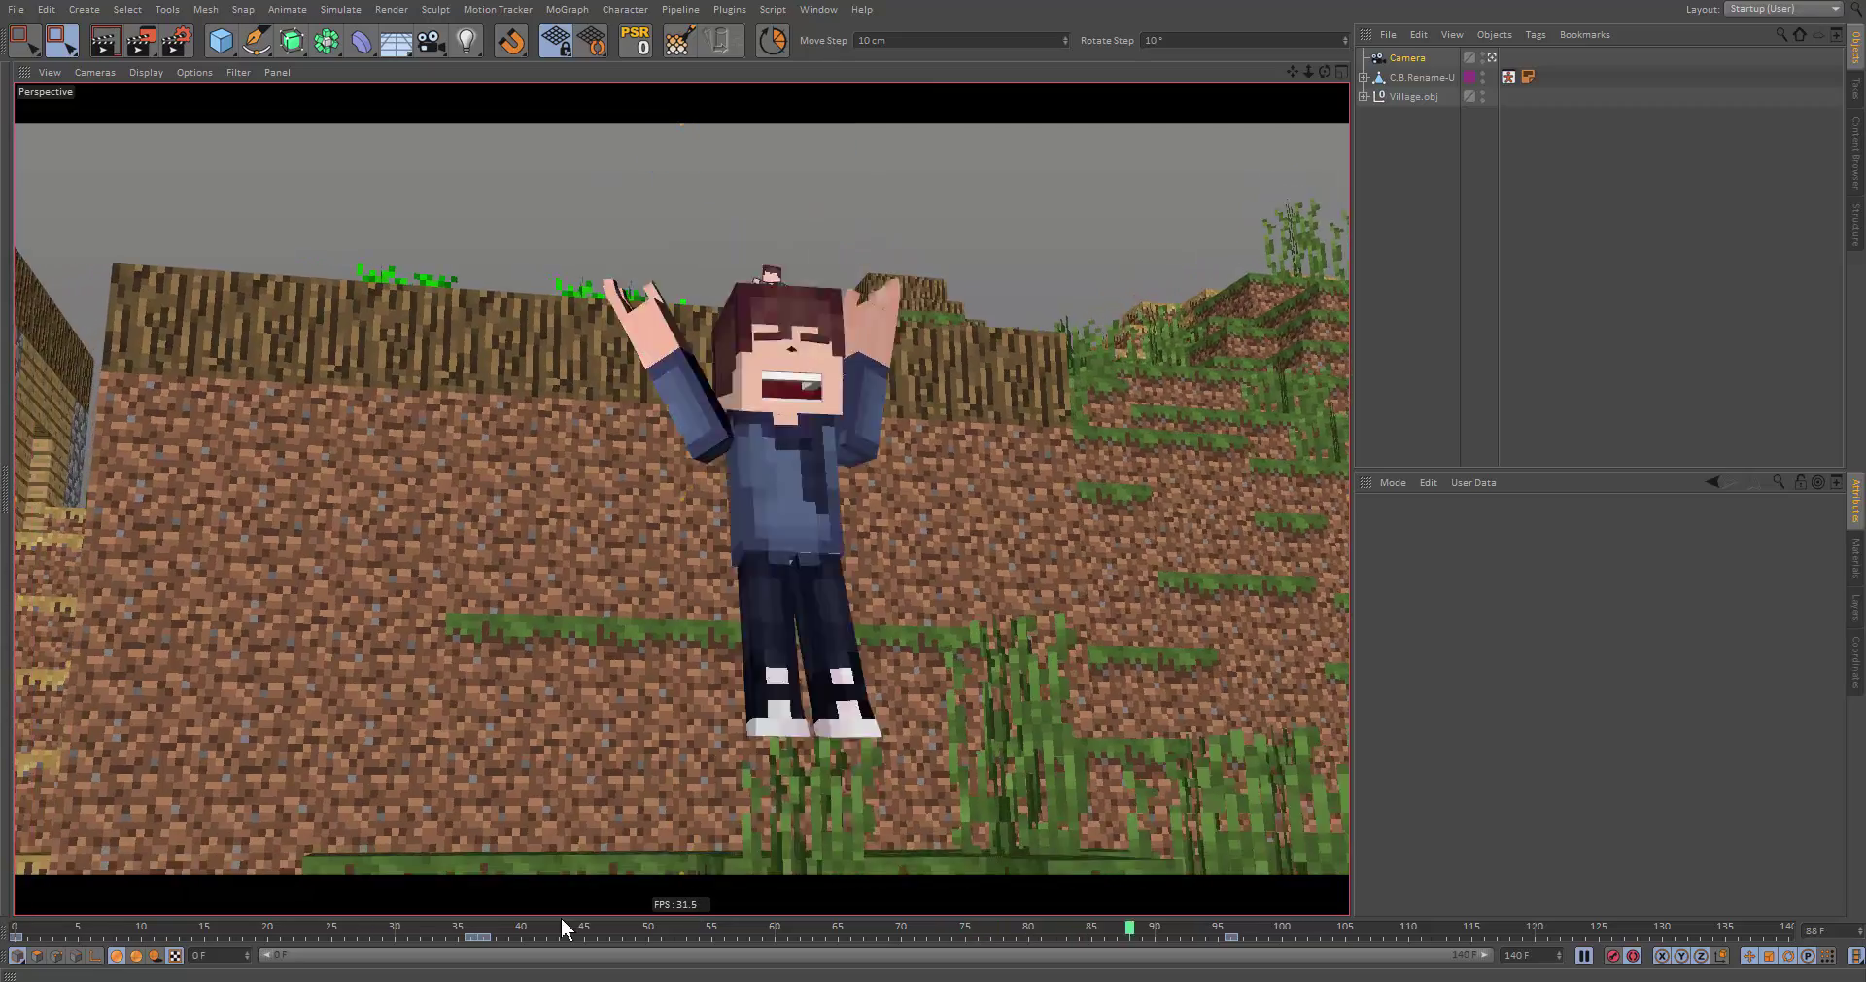
left_click_drag(562, 917, 476, 916)
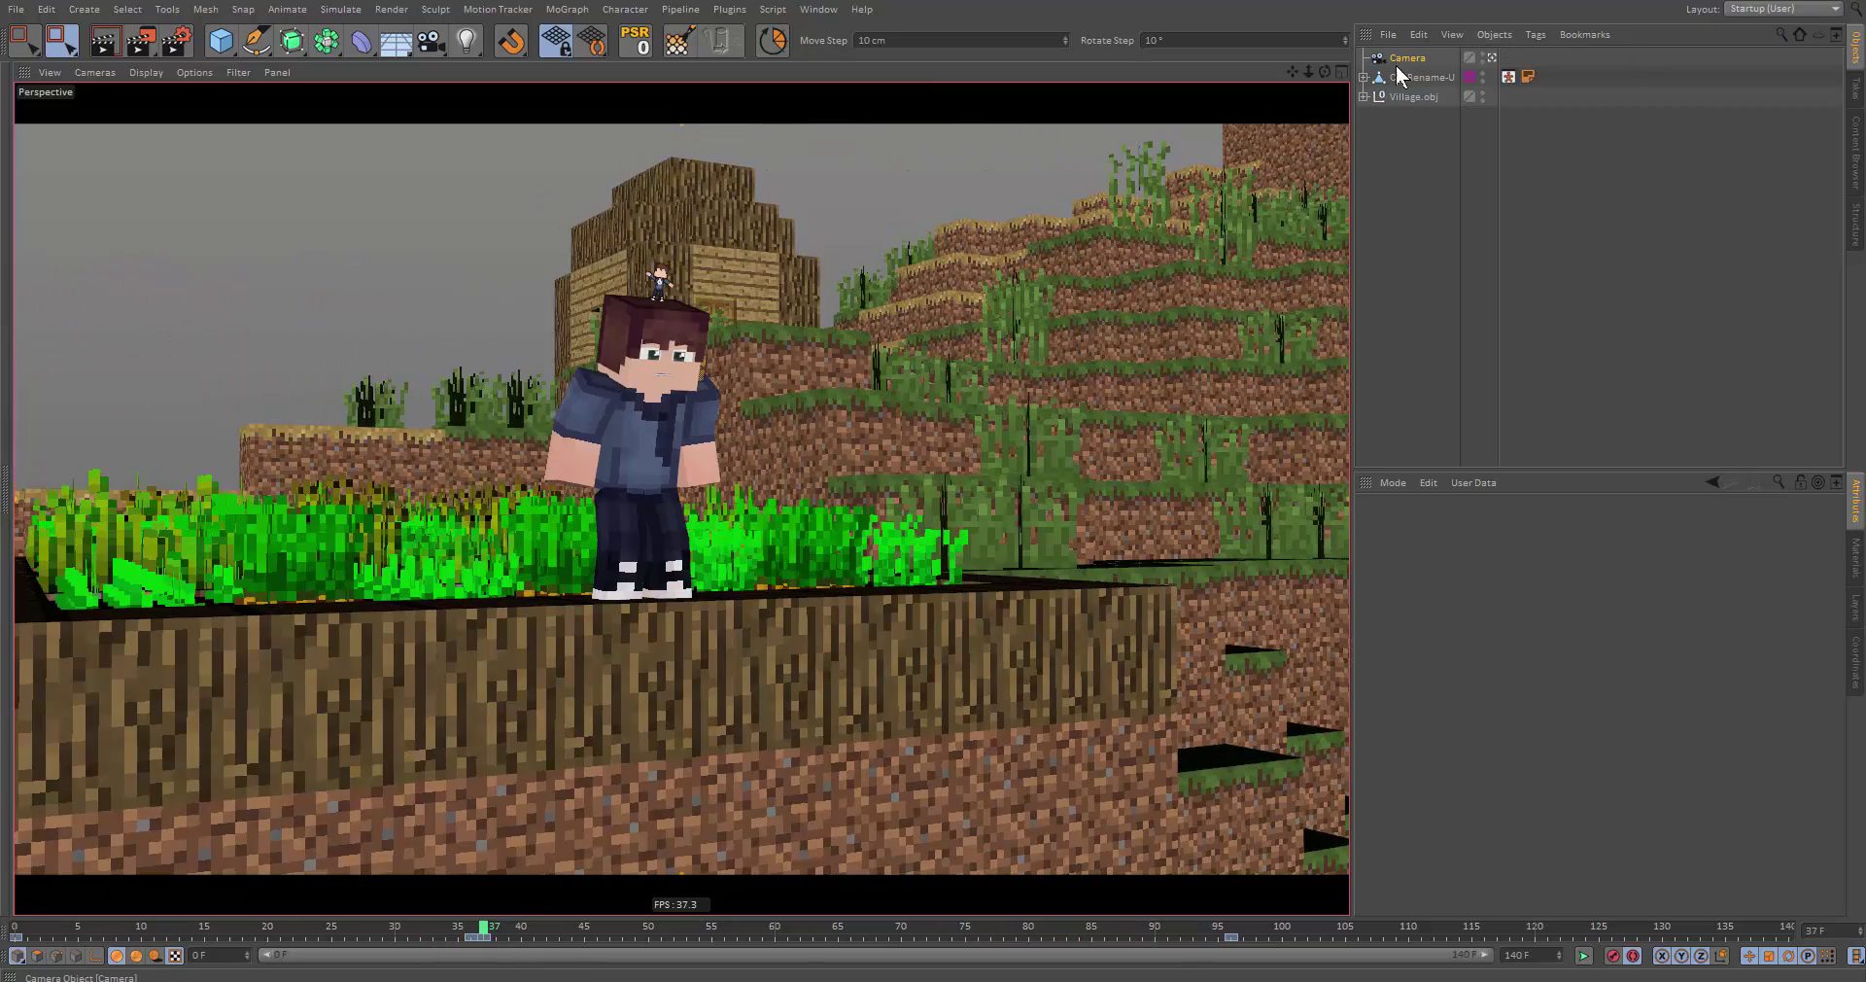
Review the camera animation and set the camera's pitch rotation to 23.376° at frame 70
left_click(1406, 58)
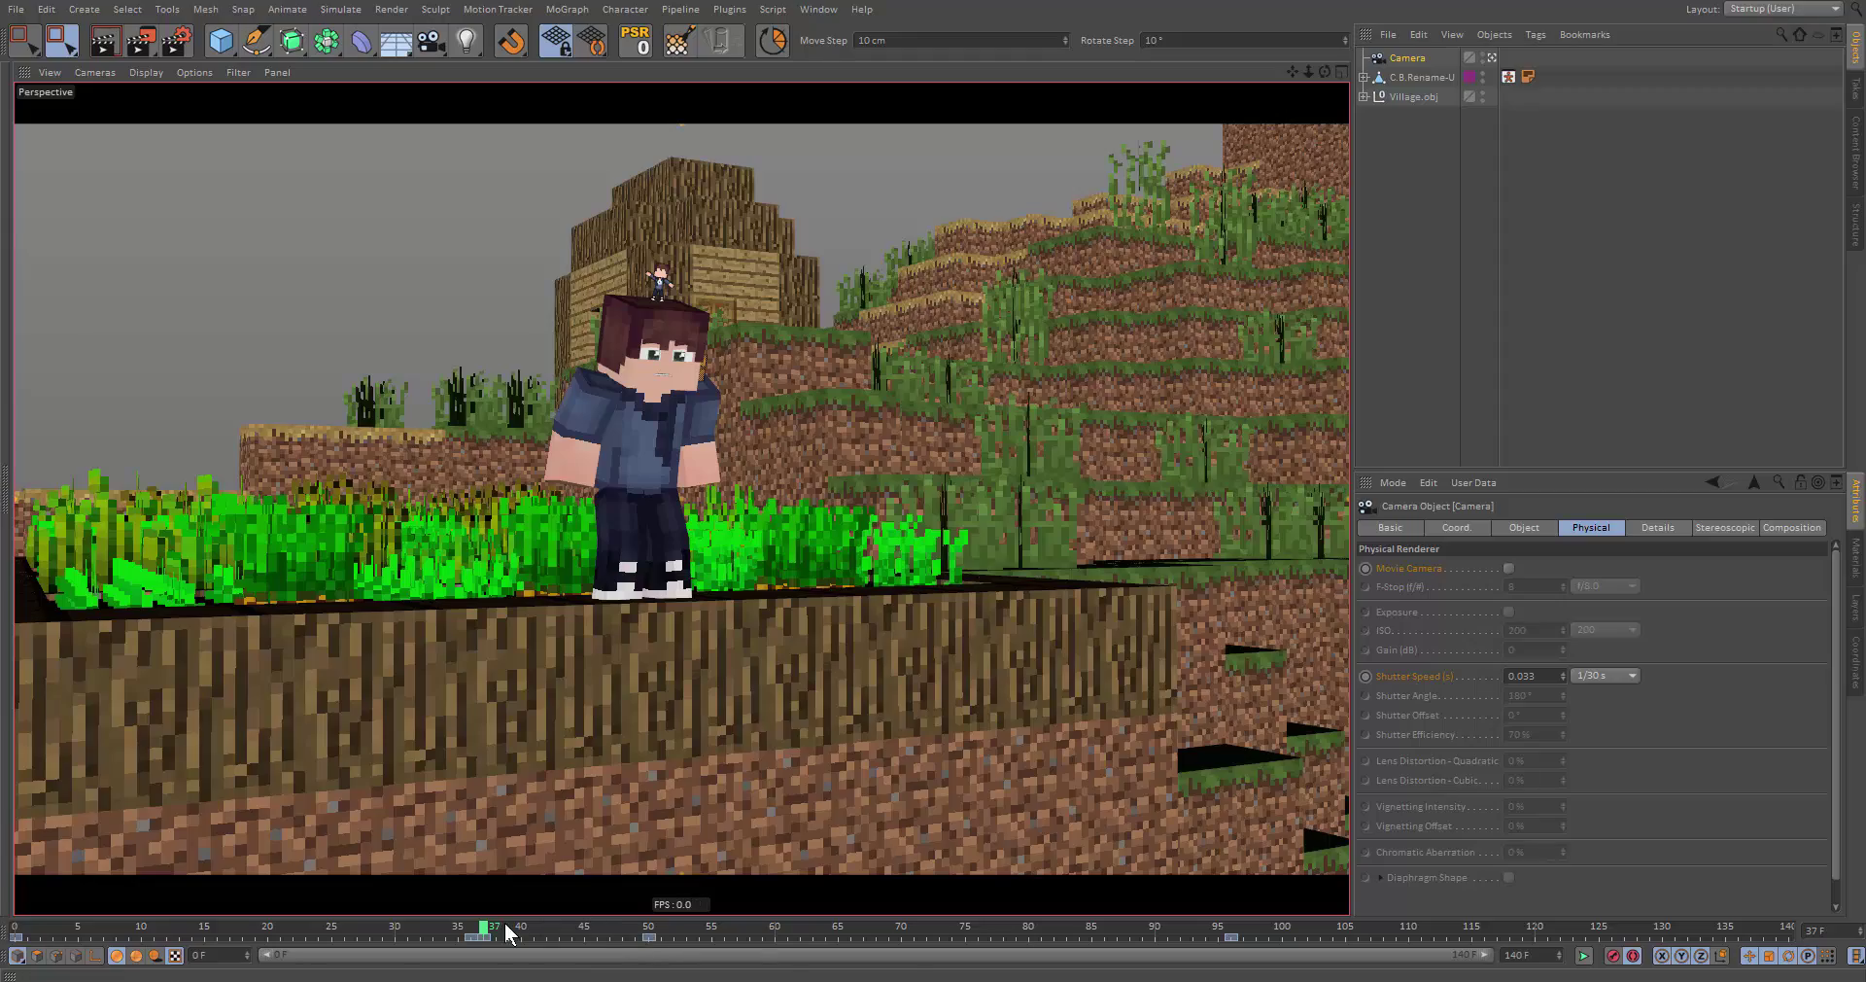
left_click_drag(593, 932, 413, 933)
key("F8")
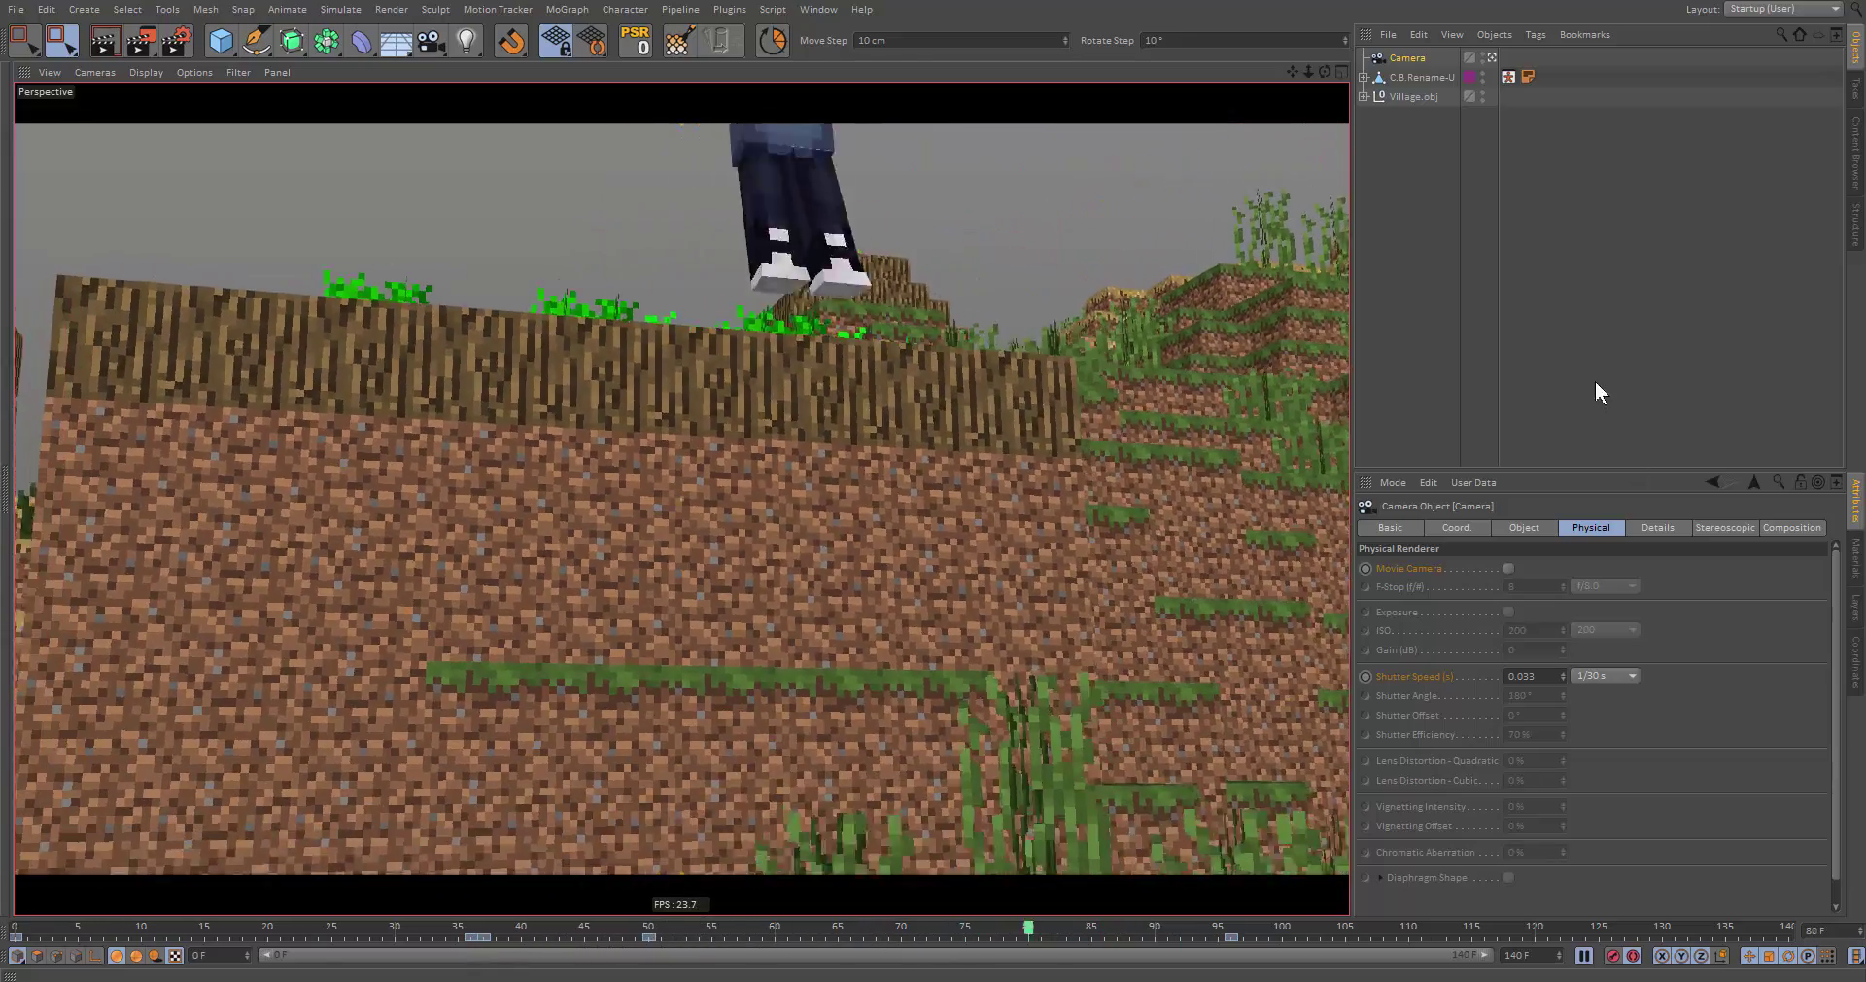
key("F8")
left_click(899, 933)
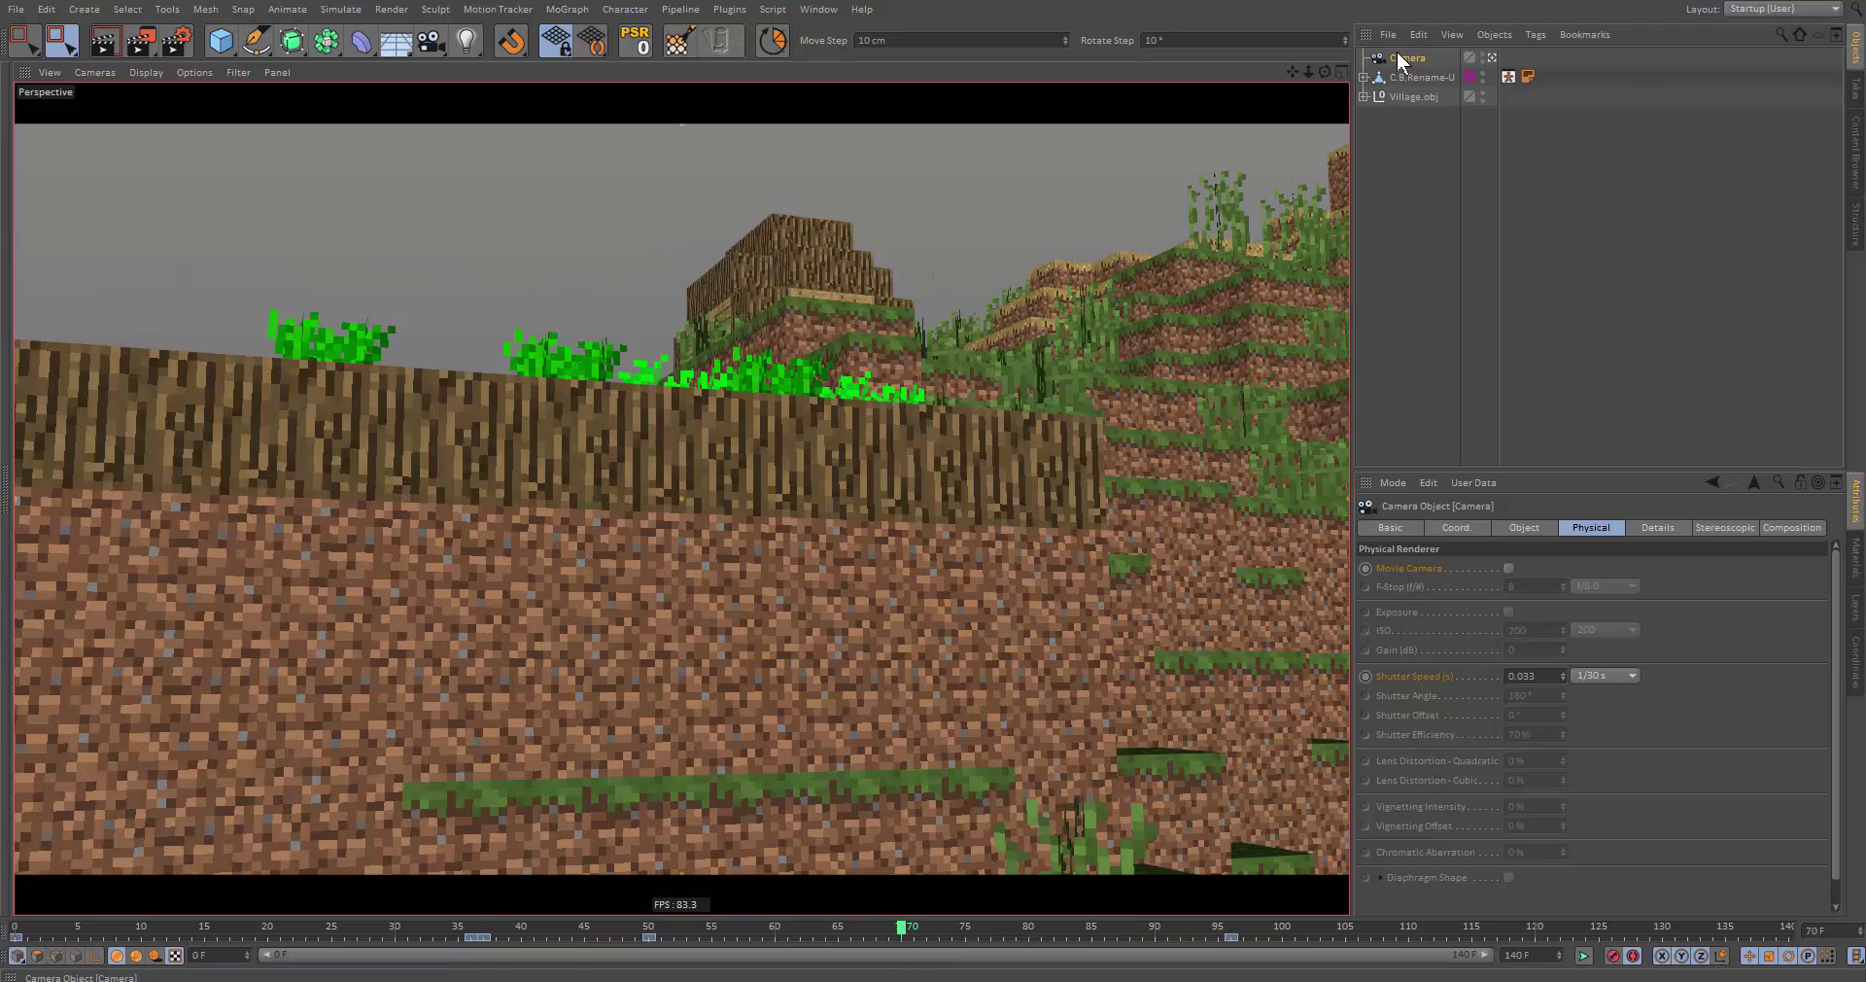
left_click(1463, 527)
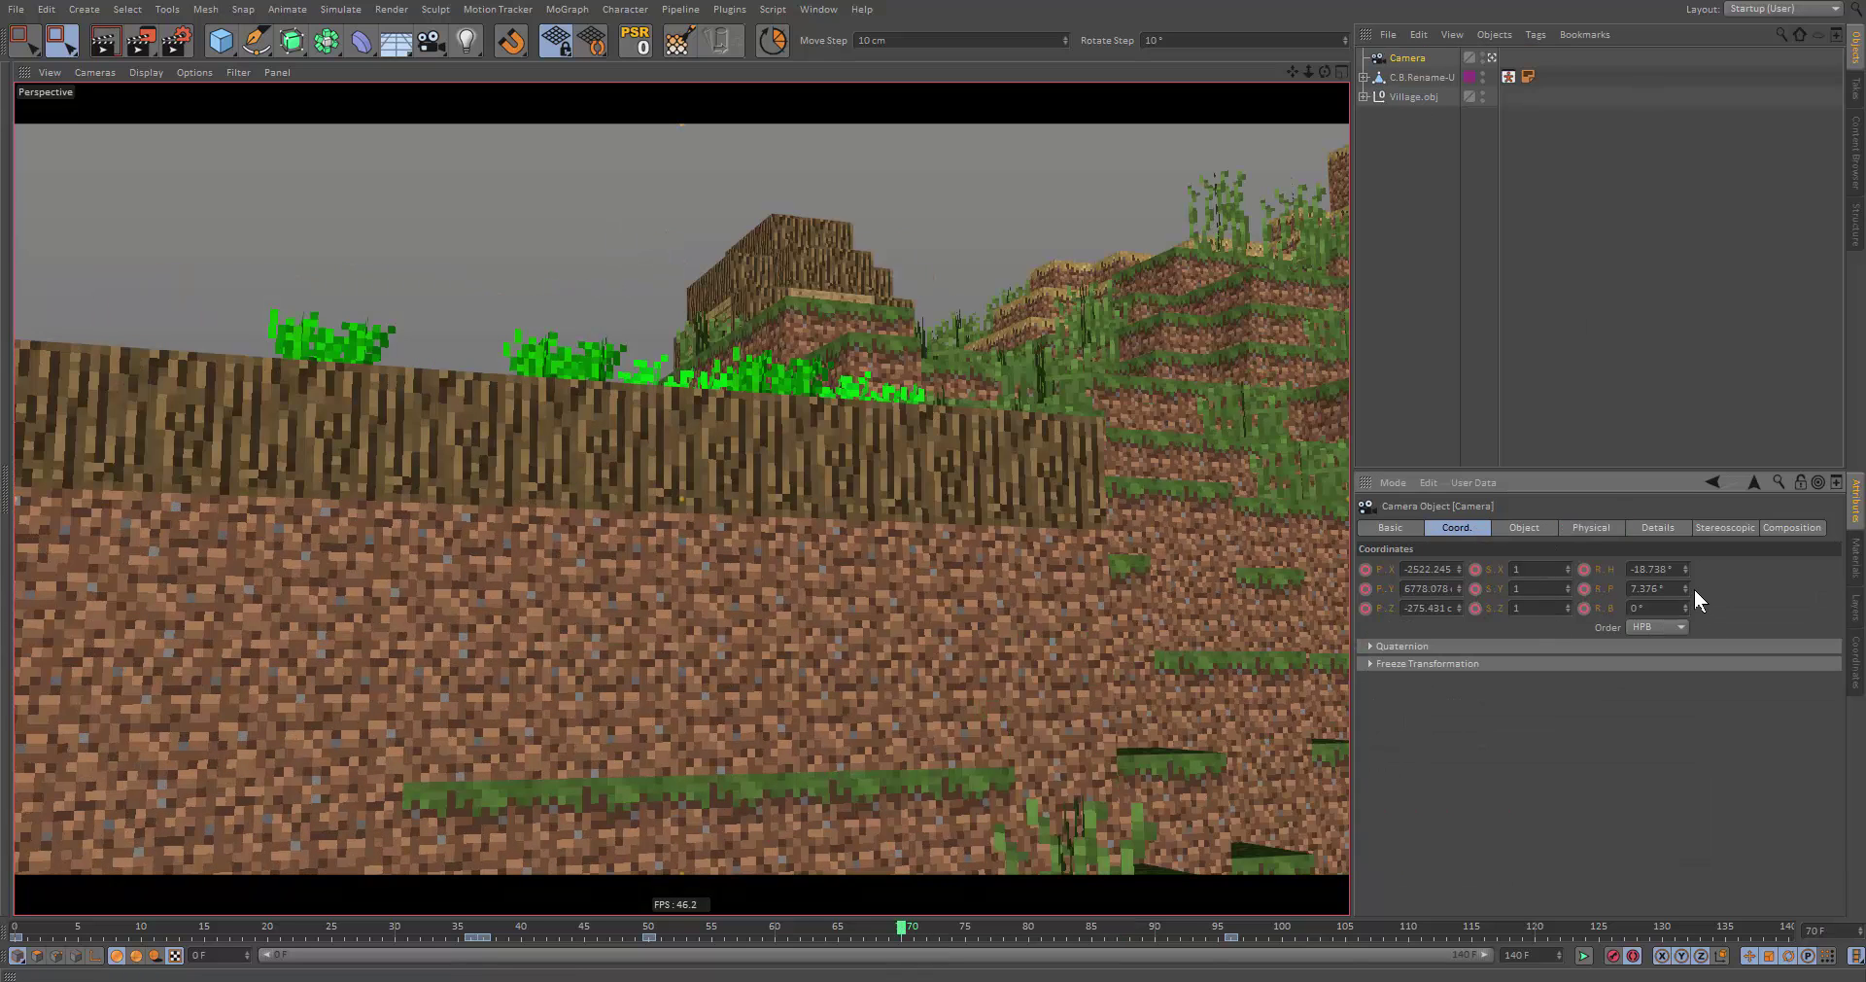
left_click_drag(1688, 584, 1682, 583)
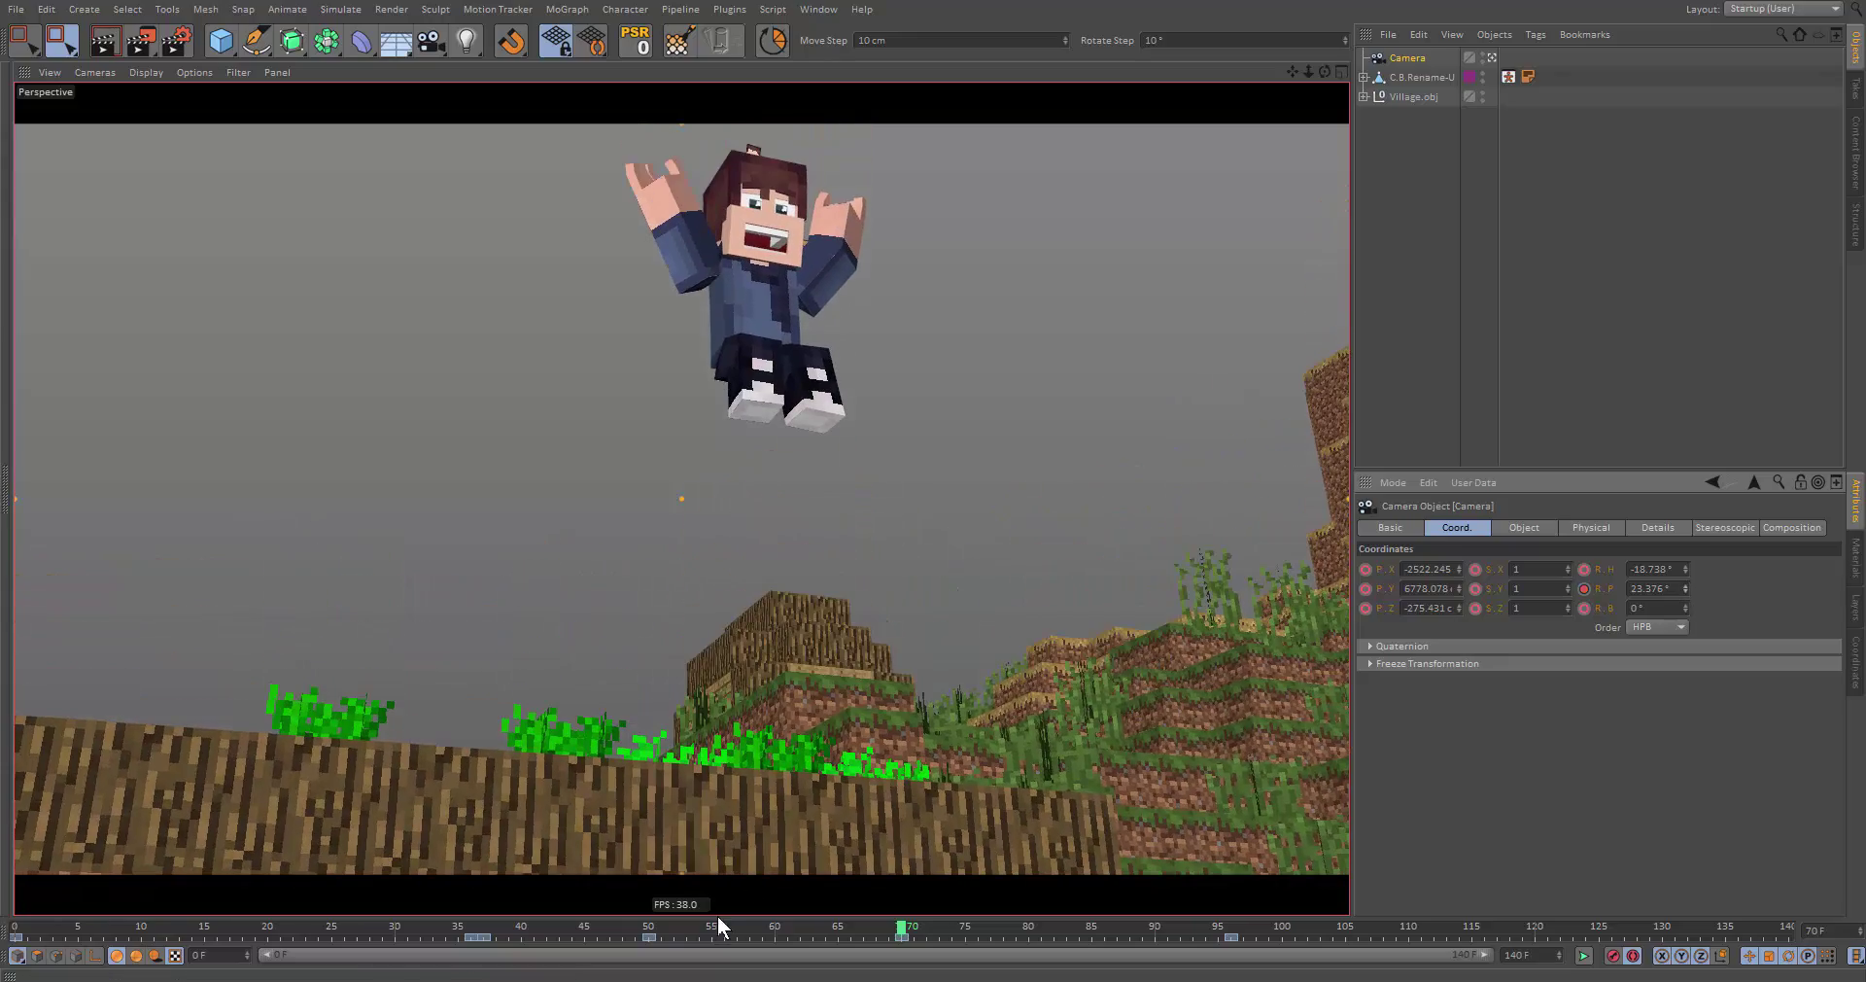
Play back the jump and move the camera's keyframes at frames 70 and 96 to frames 68 and 90
left_click(554, 930)
key("F8")
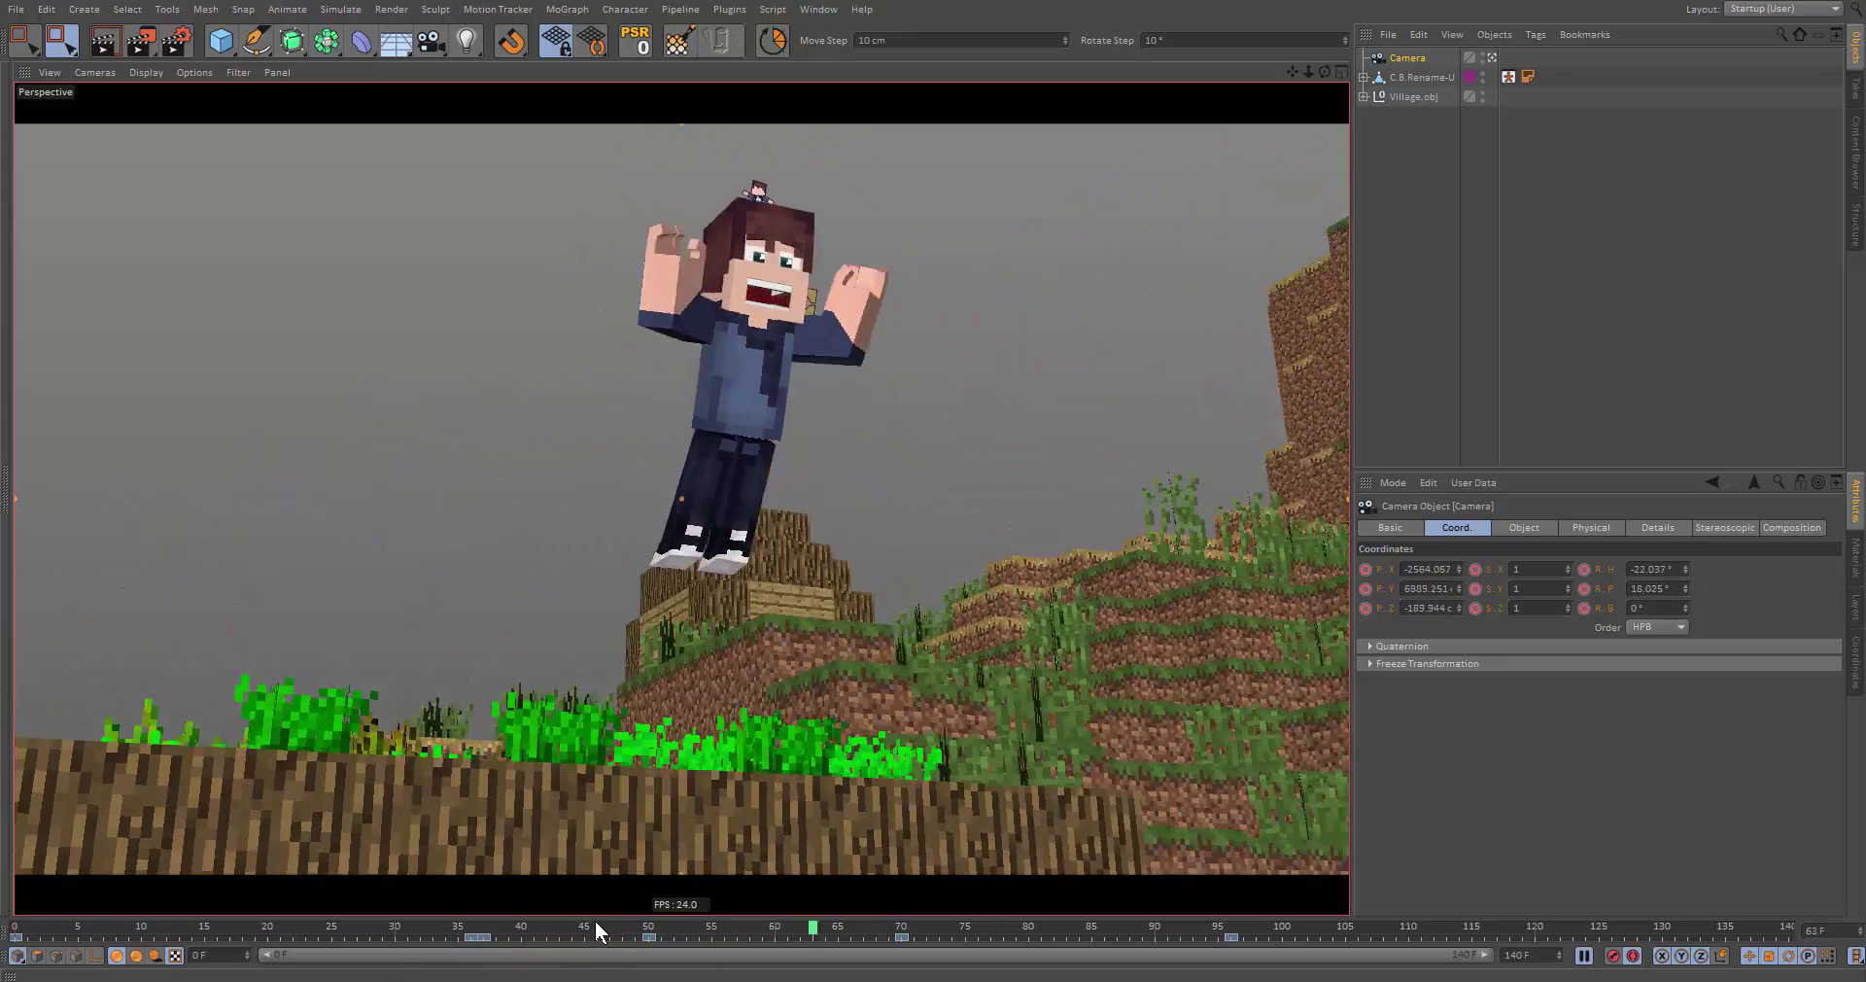
key("F8")
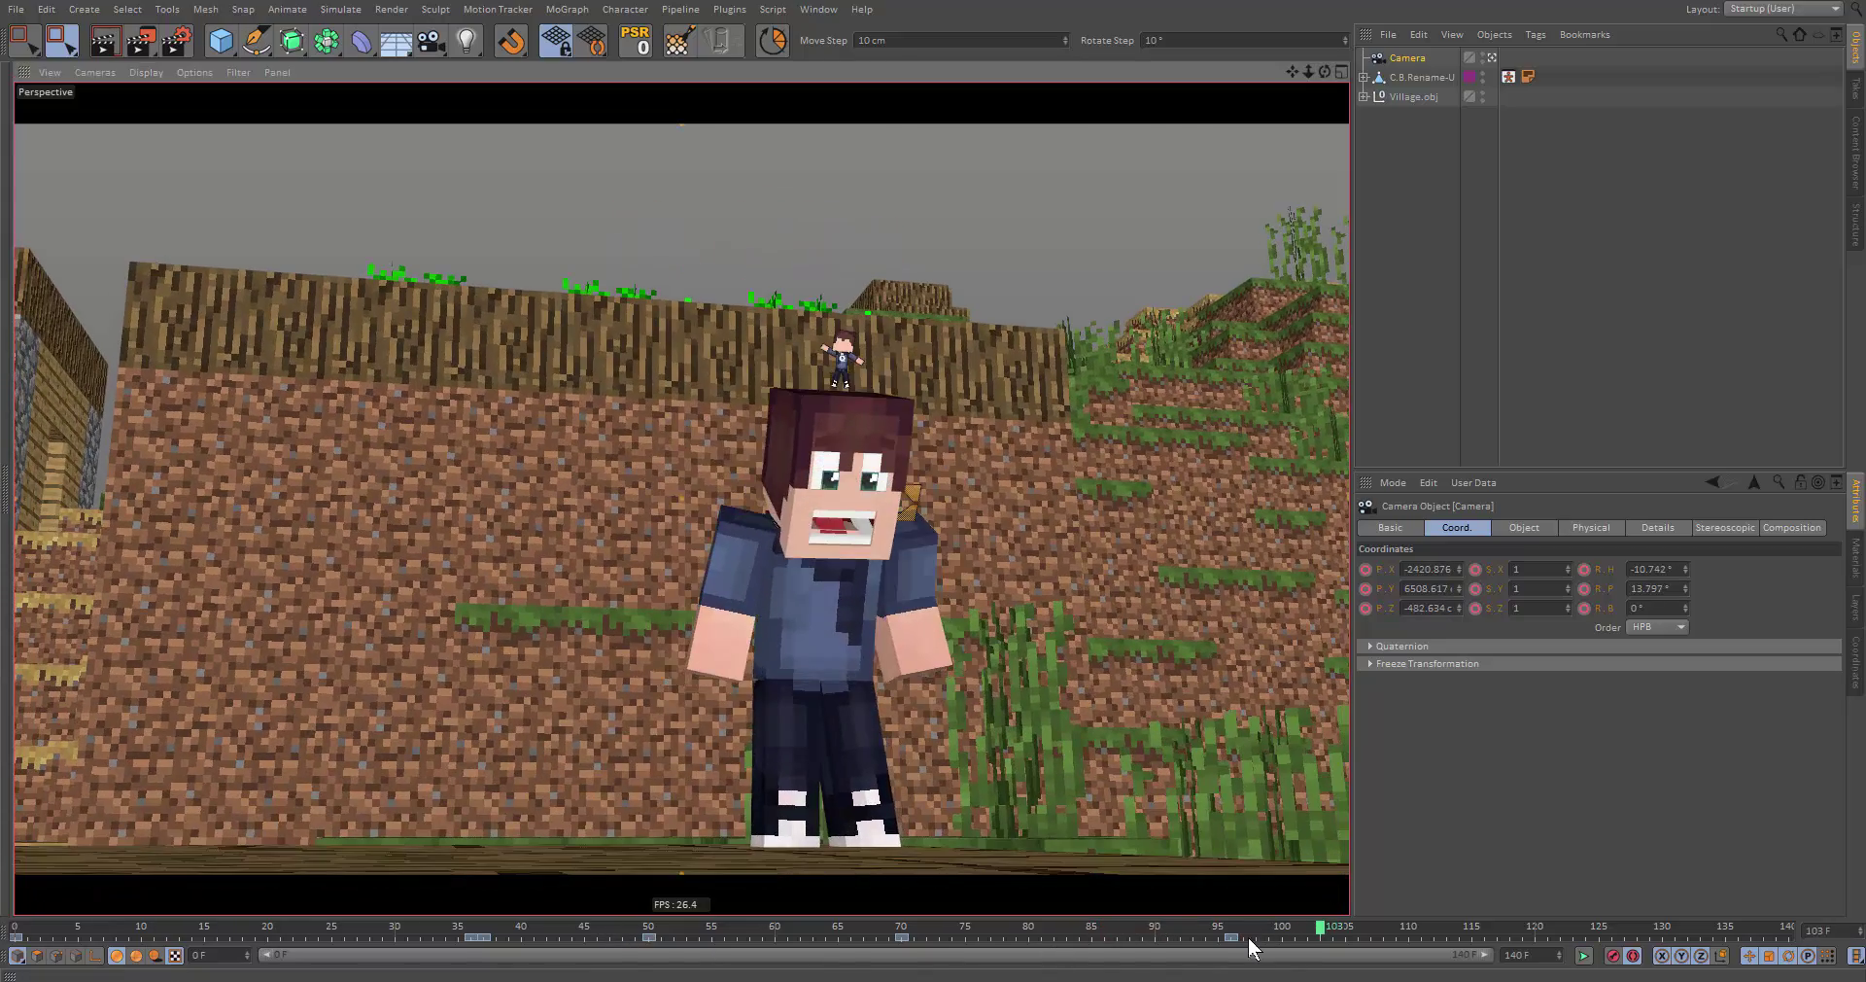
mouse_move(1248, 937)
left_mouse_down()
mouse_move(862, 942)
mouse_move(878, 939)
left_mouse_up()
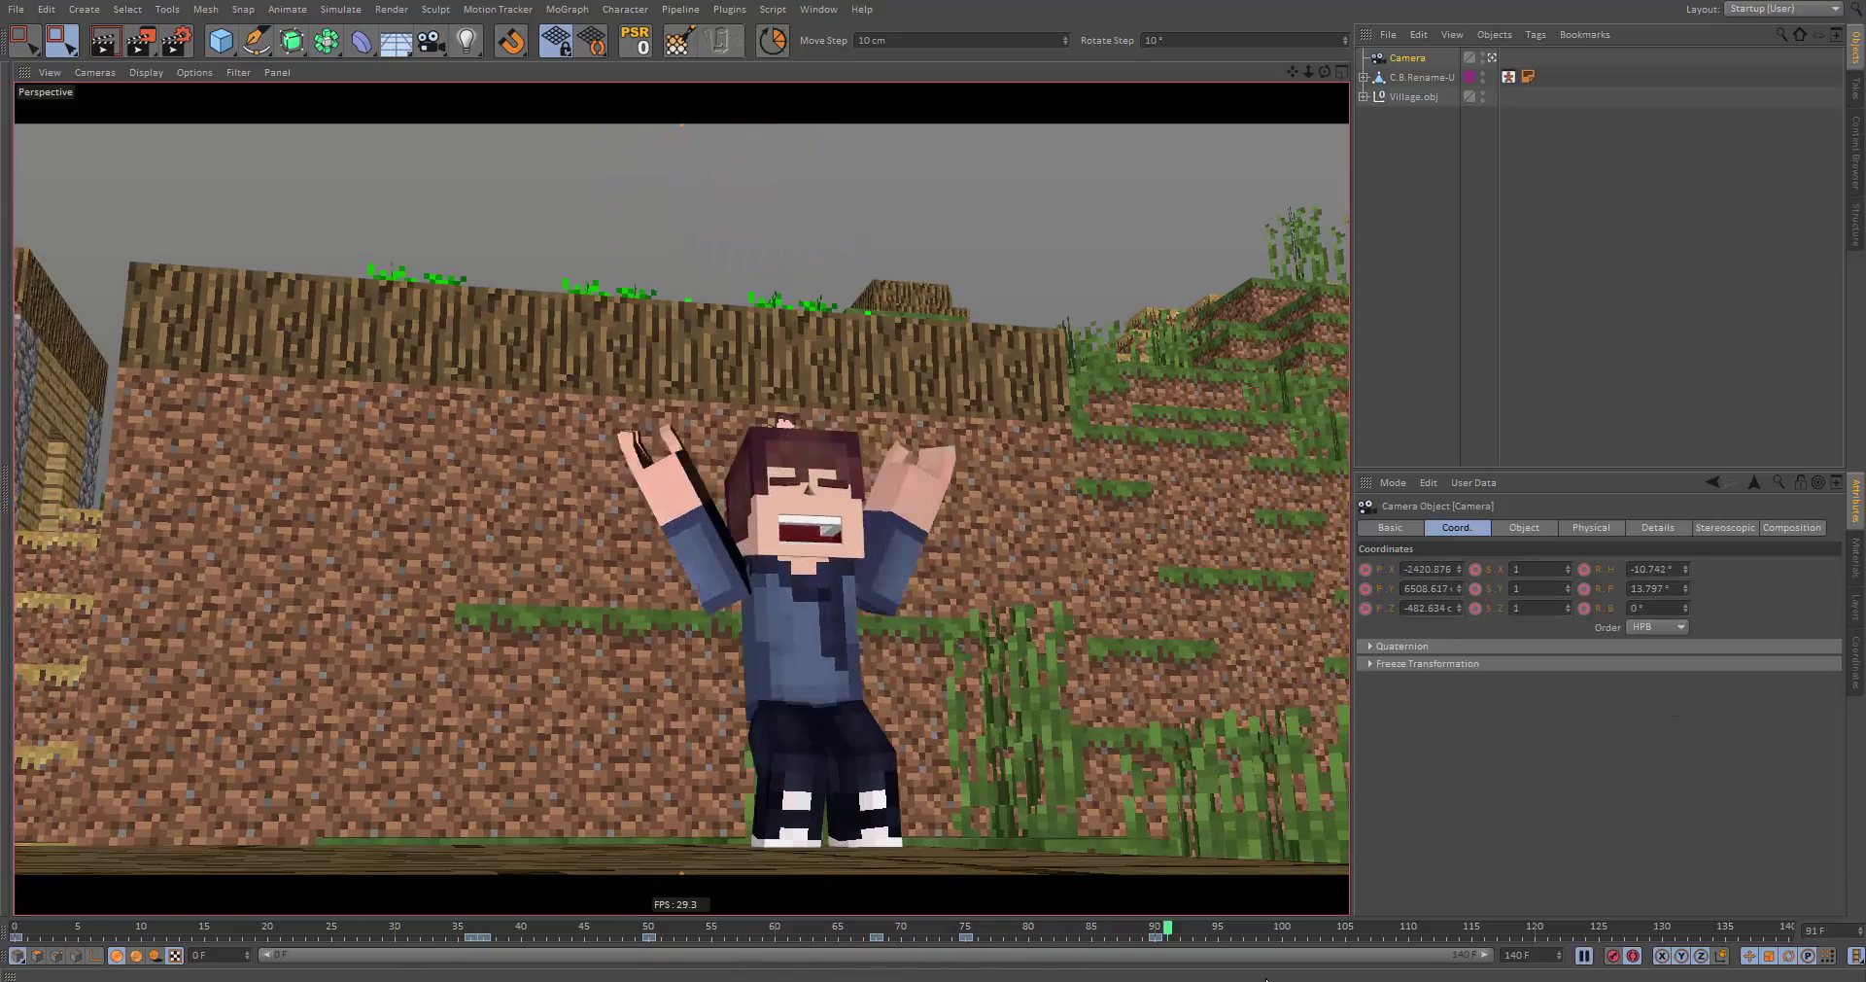
Set the camera's pitch rotation to 11.797° at frame 90
mouse_move(1216, 936)
left_mouse_down()
mouse_move(1141, 930)
mouse_move(1180, 931)
left_mouse_up()
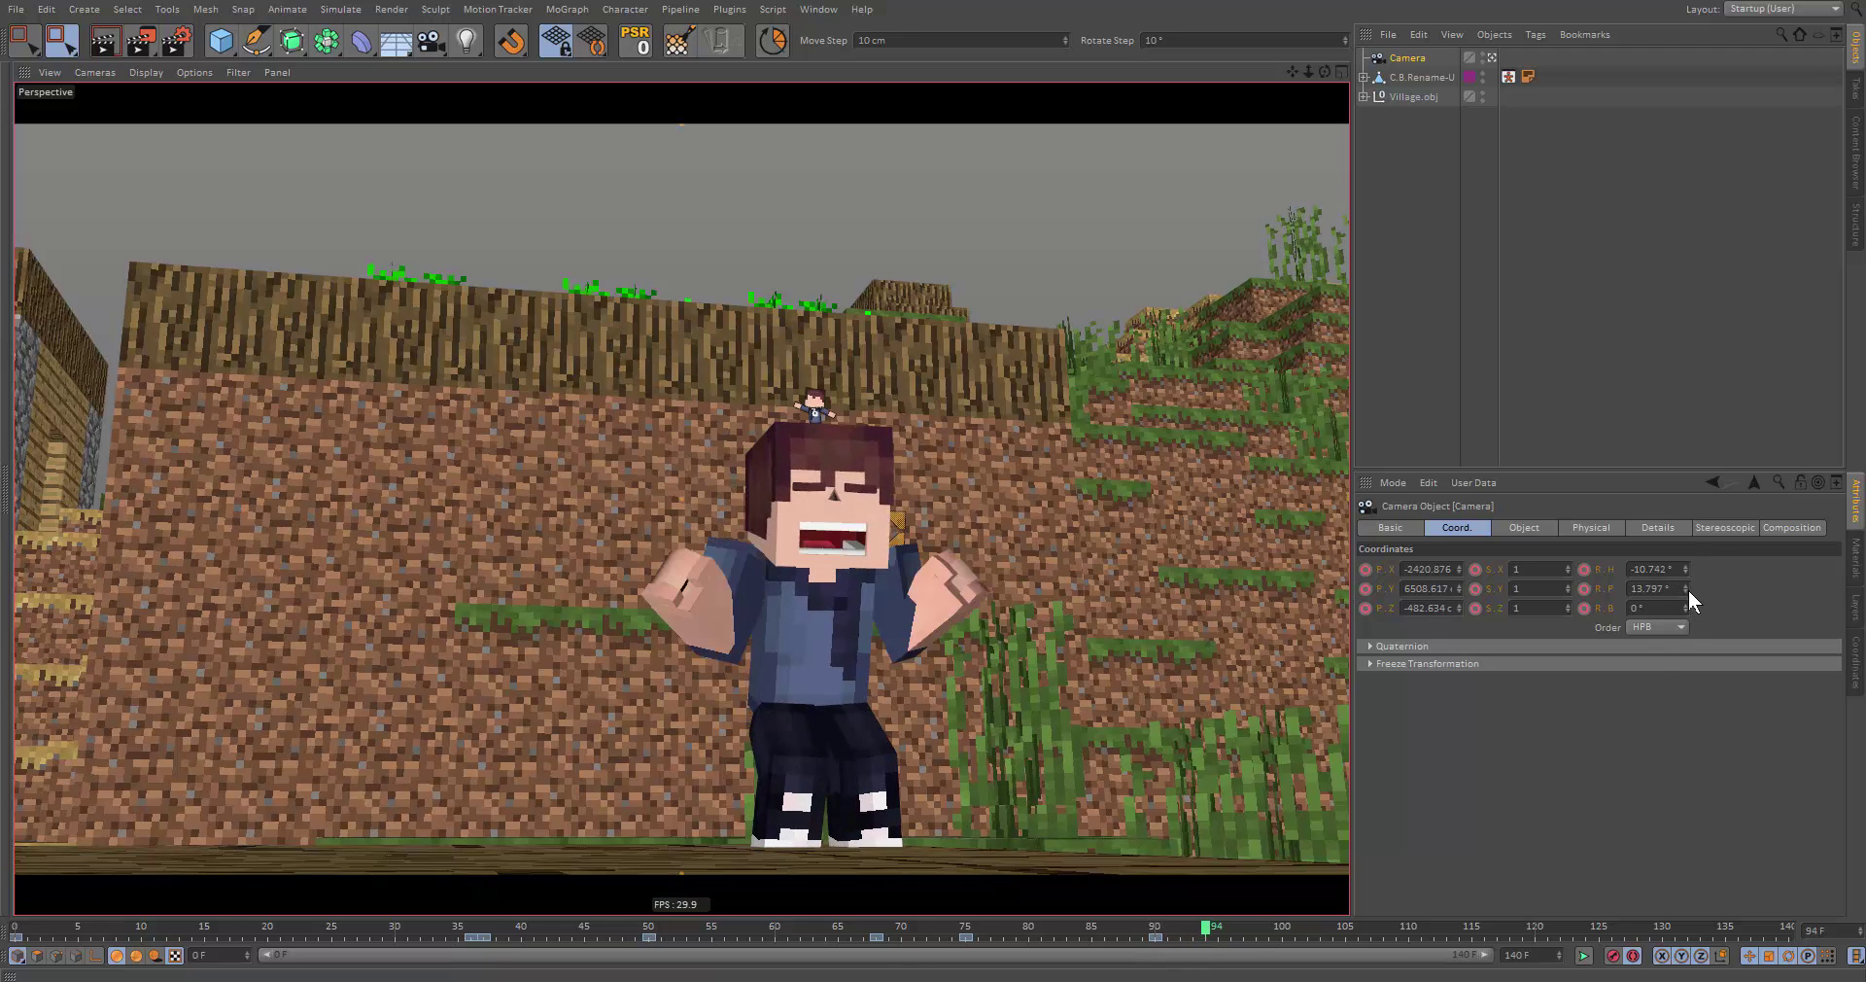
key("f")
key("f")
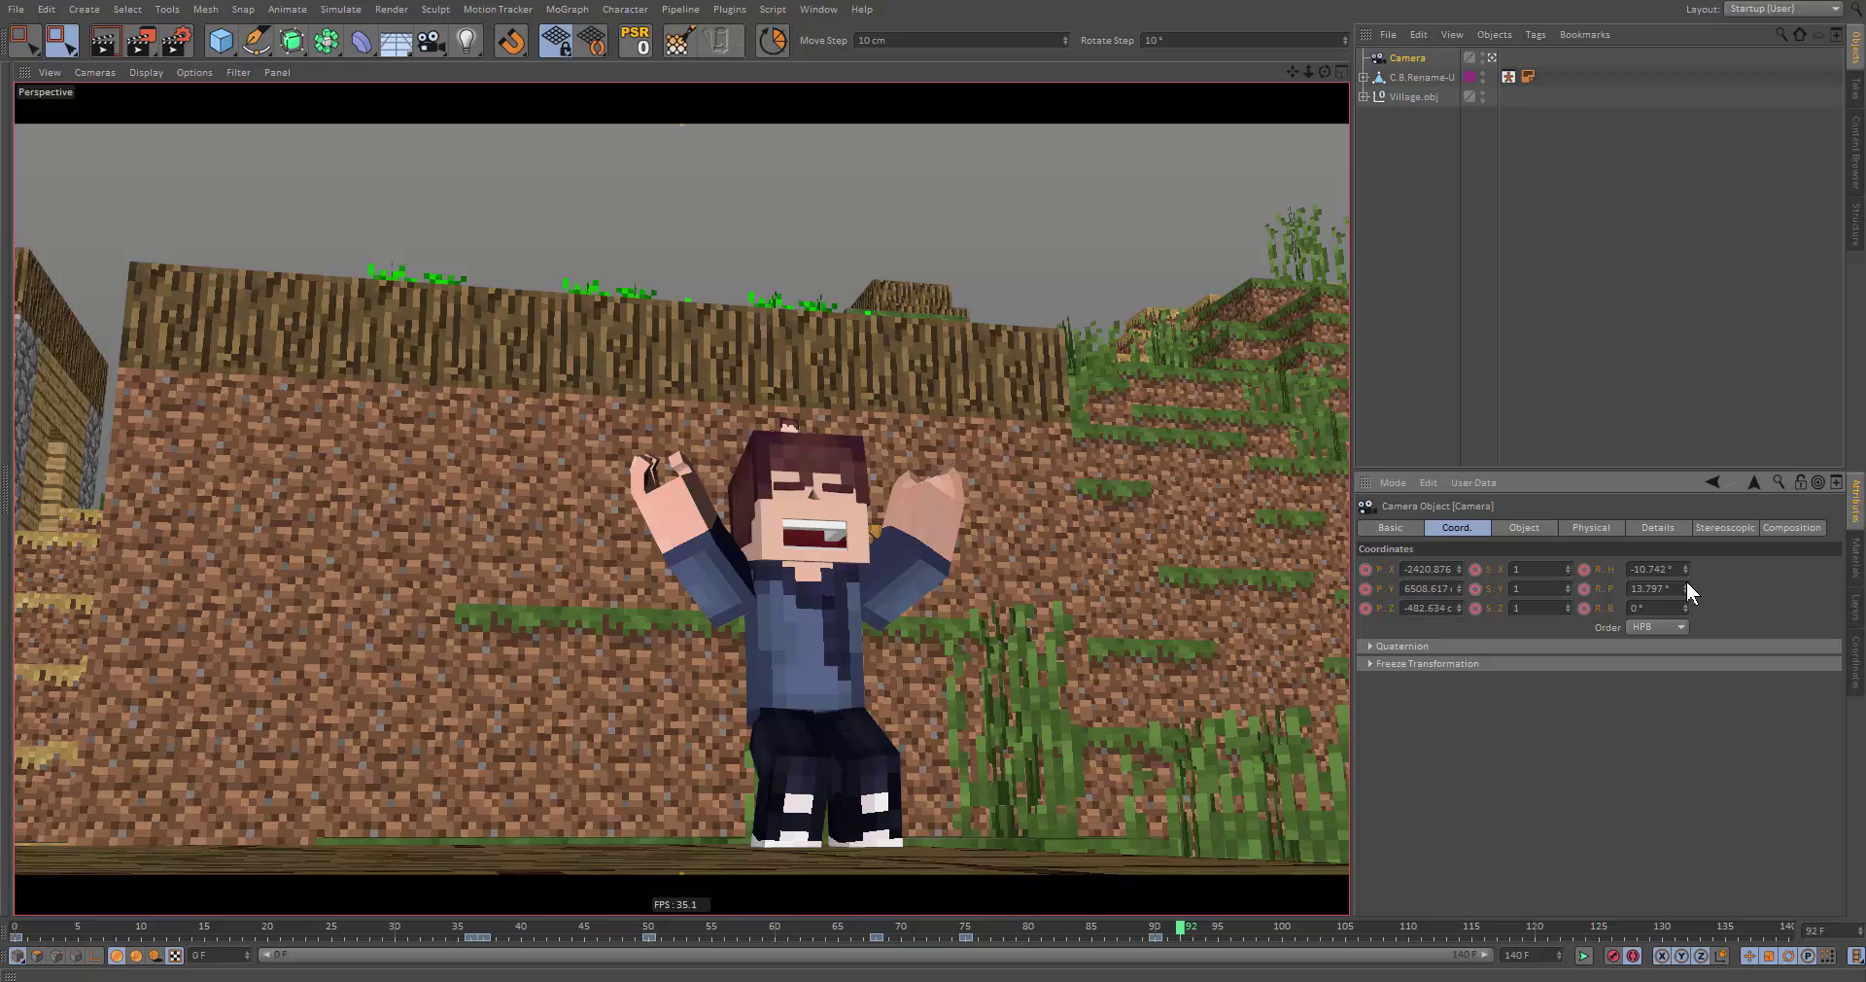
key("f")
key("f")
left_click(1688, 592)
left_click(1687, 592)
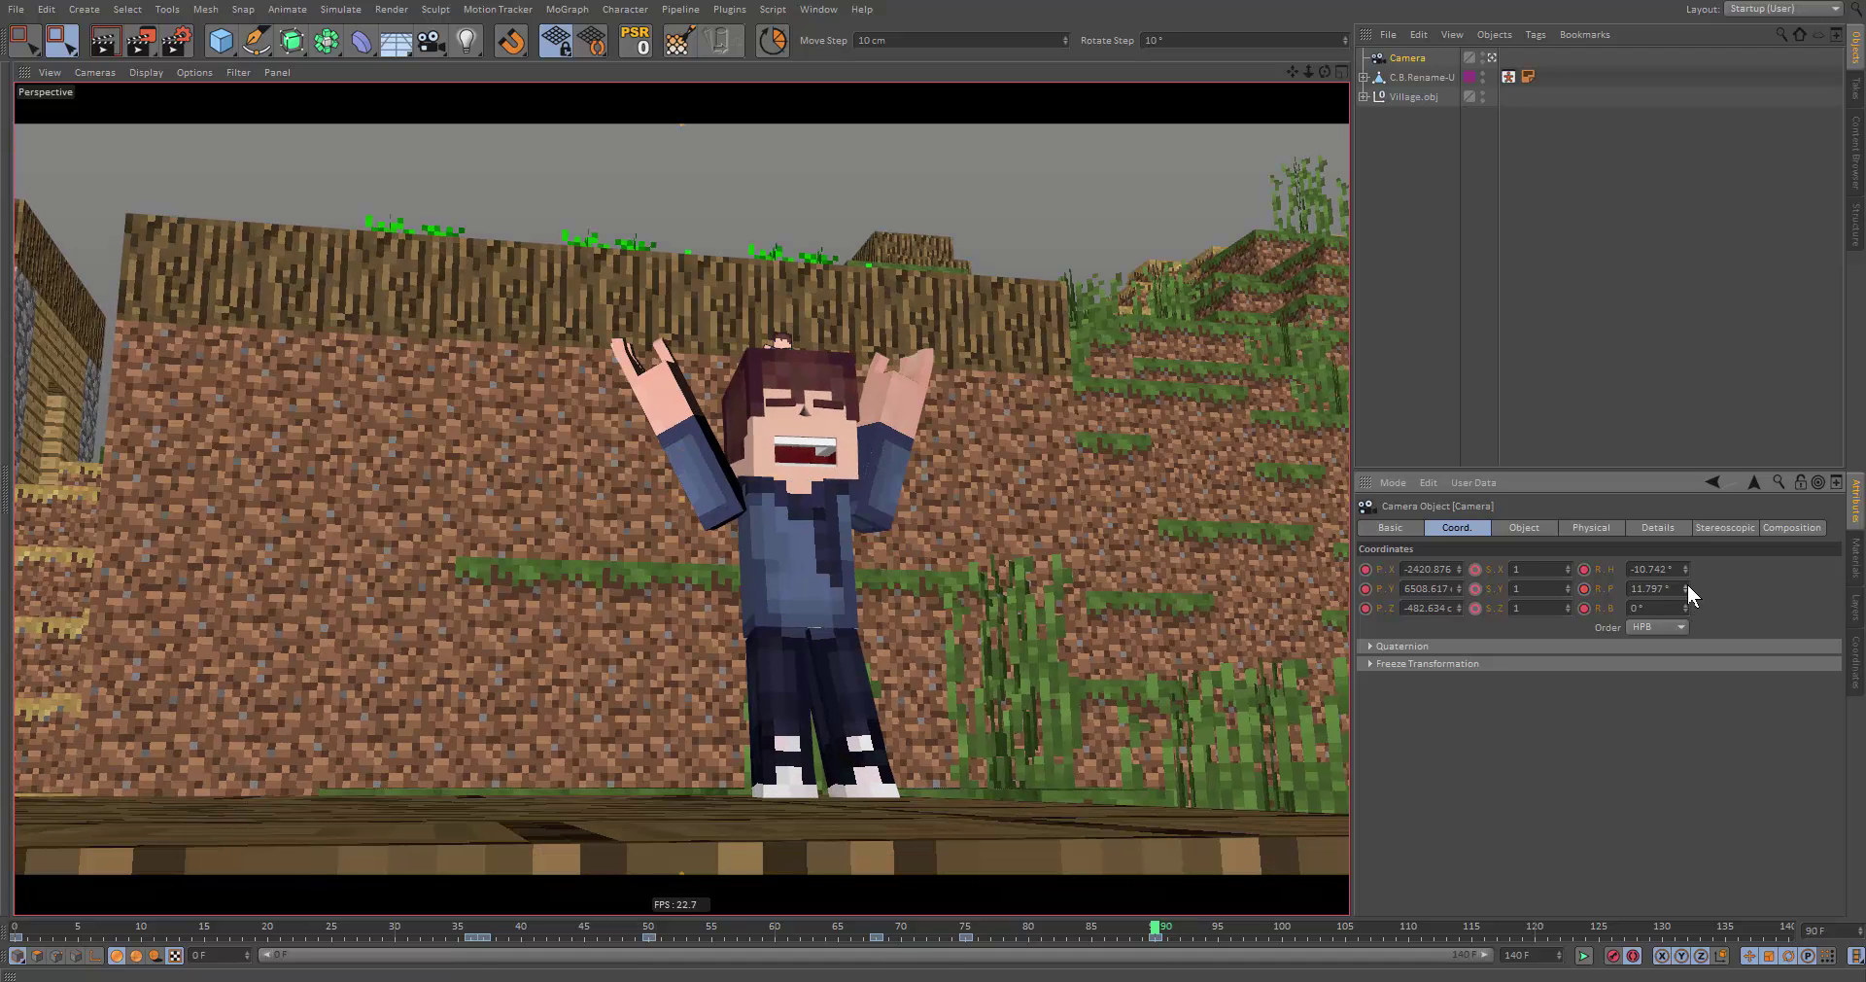
key("g")
key("g")
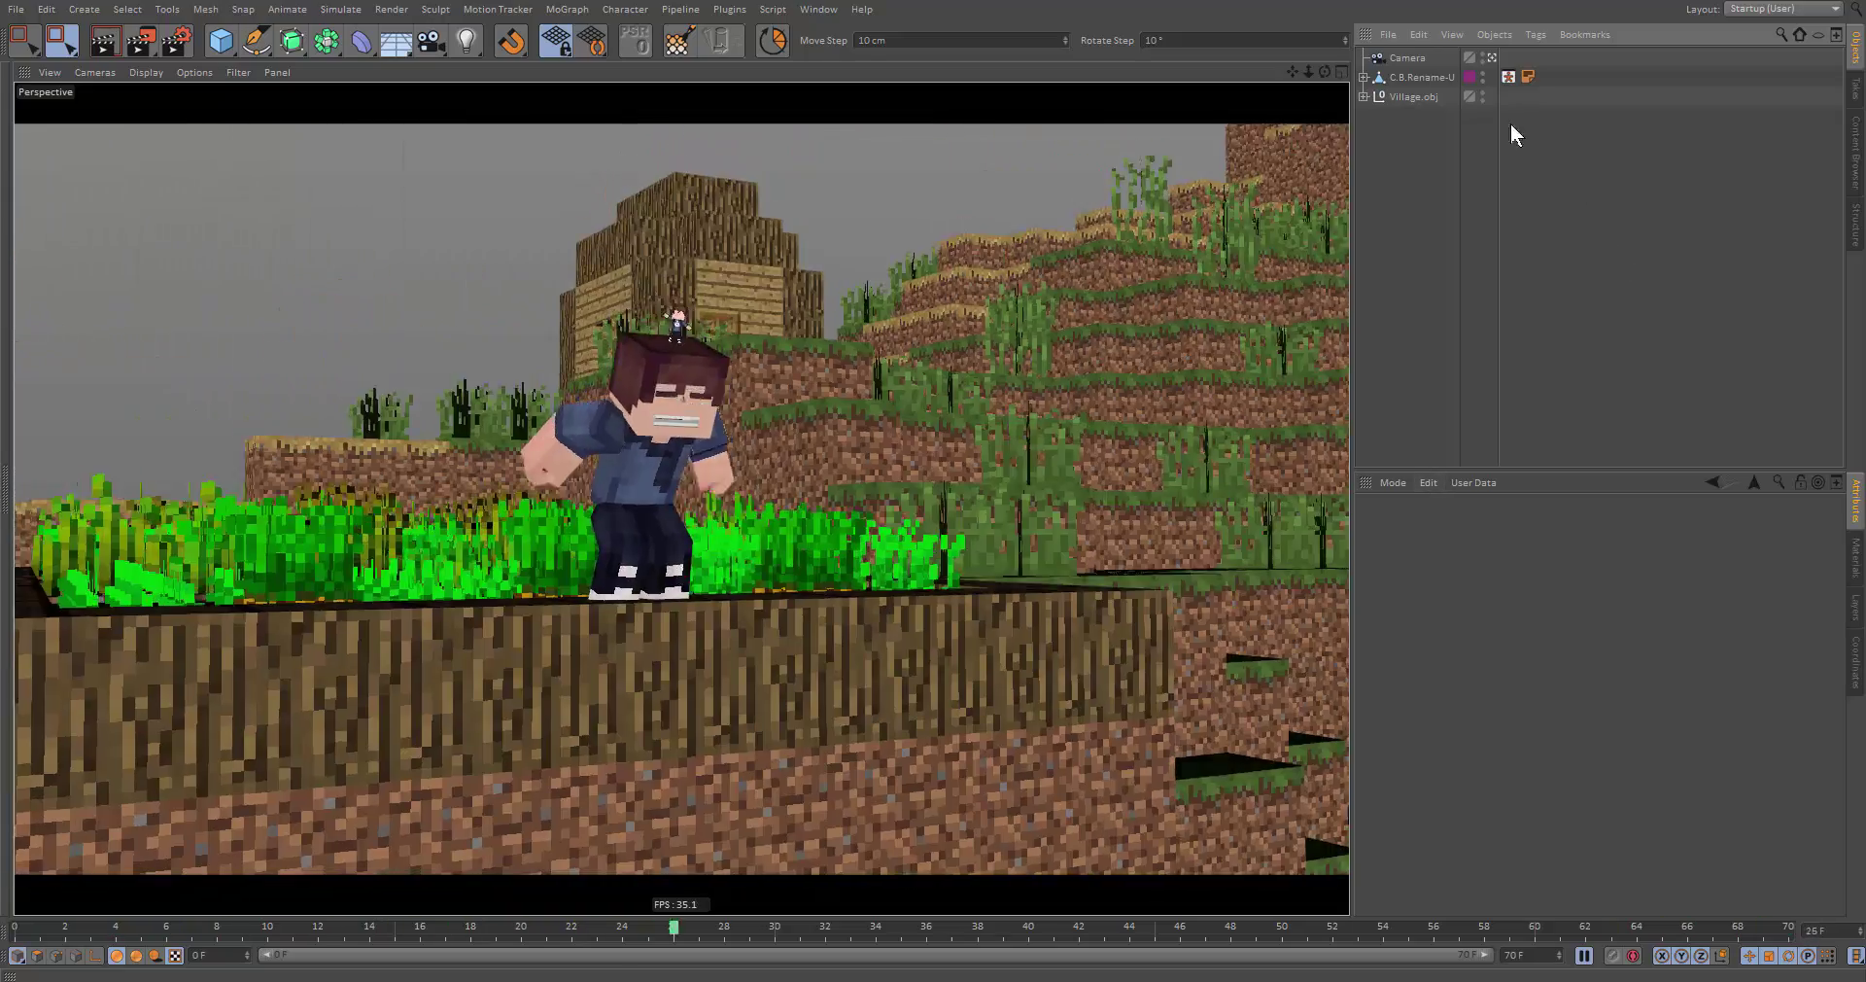
Add a Vibrate tag to the camera
left_click(1413, 57)
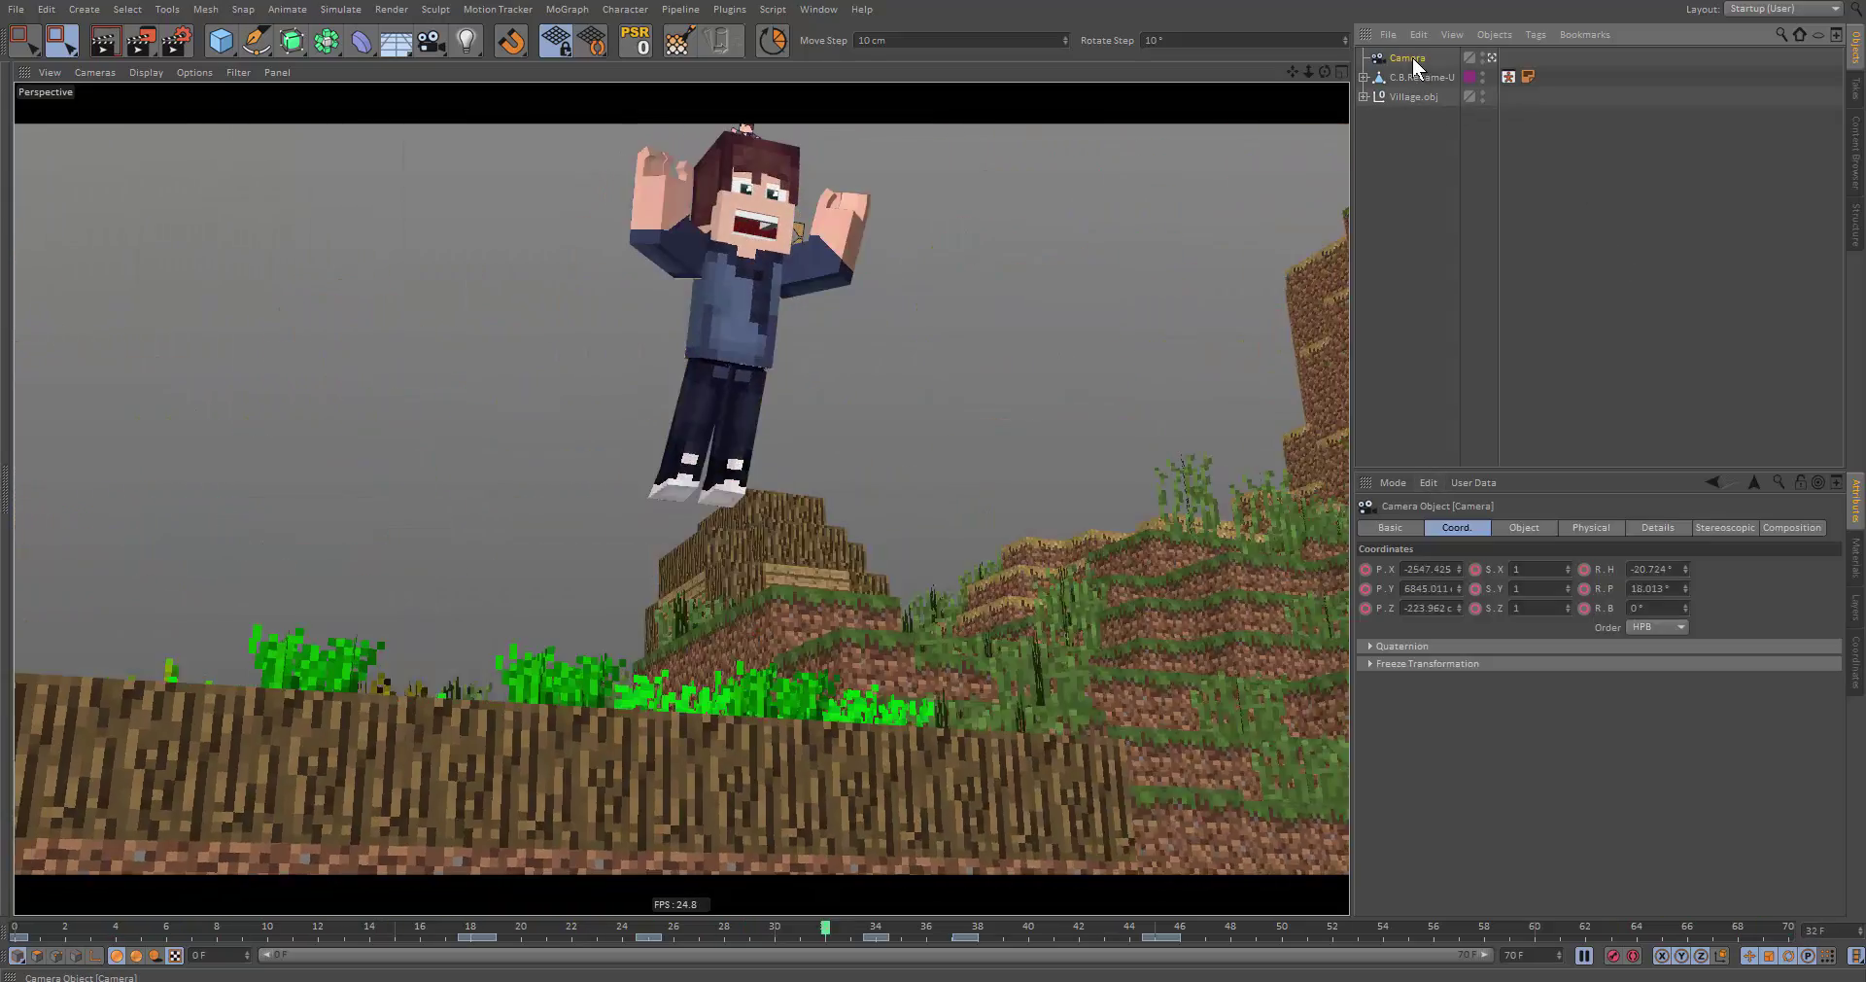
right_click(1413, 57)
left_click(1413, 57)
right_click(1412, 54)
mouse_move(1470, 62)
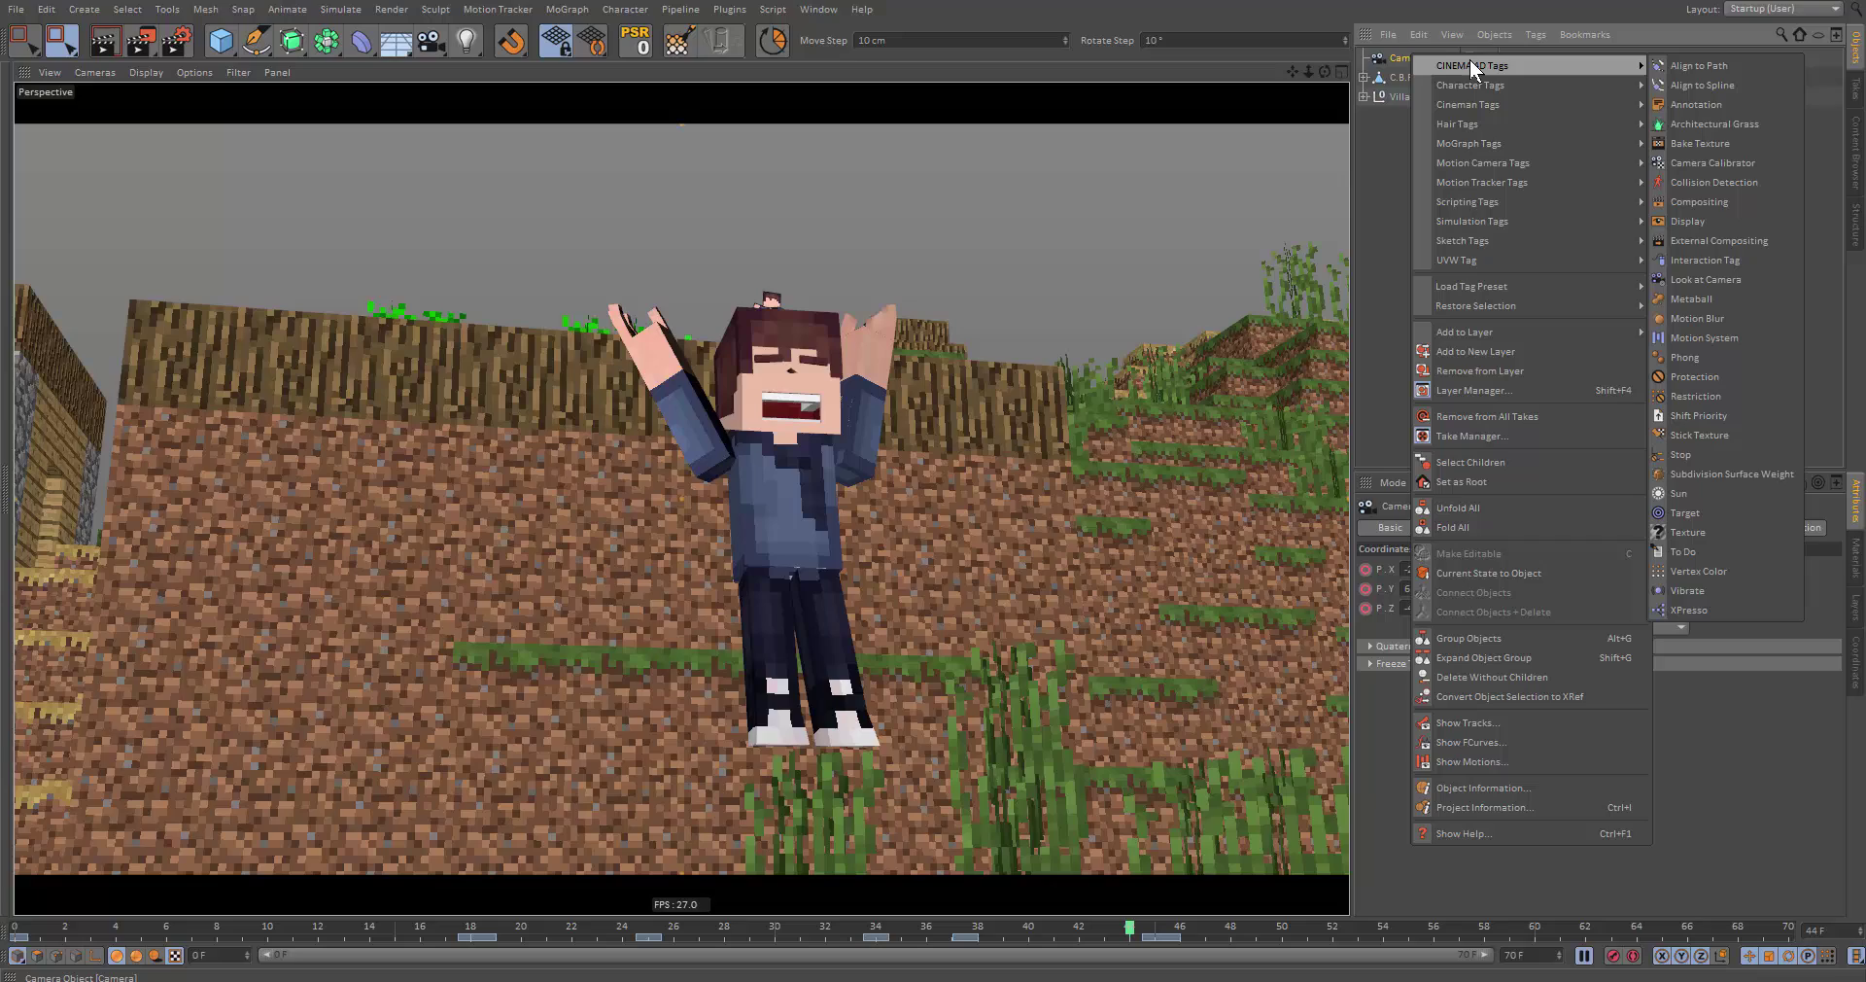
left_click(1720, 589)
left_click(1689, 405)
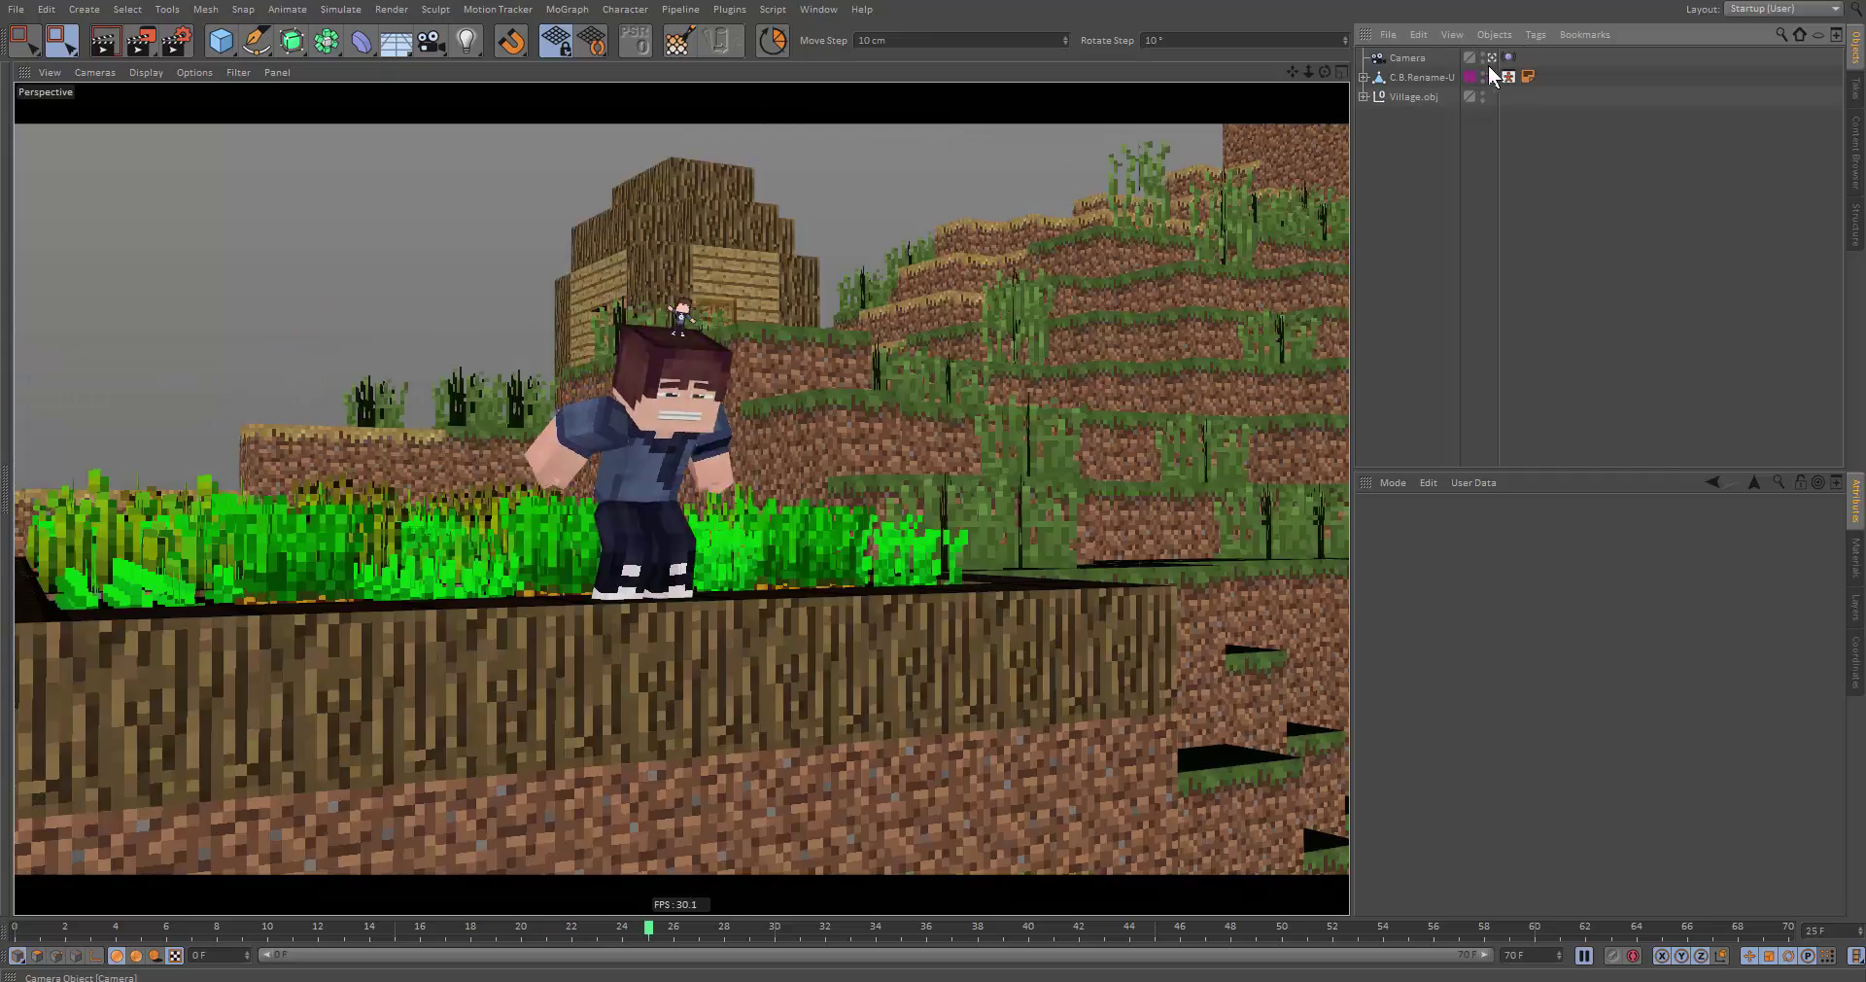
Enable position vibration in the camera's Vibrate tag with a 5 cm amplitude on all three axes and frequency 0
left_click(1509, 60)
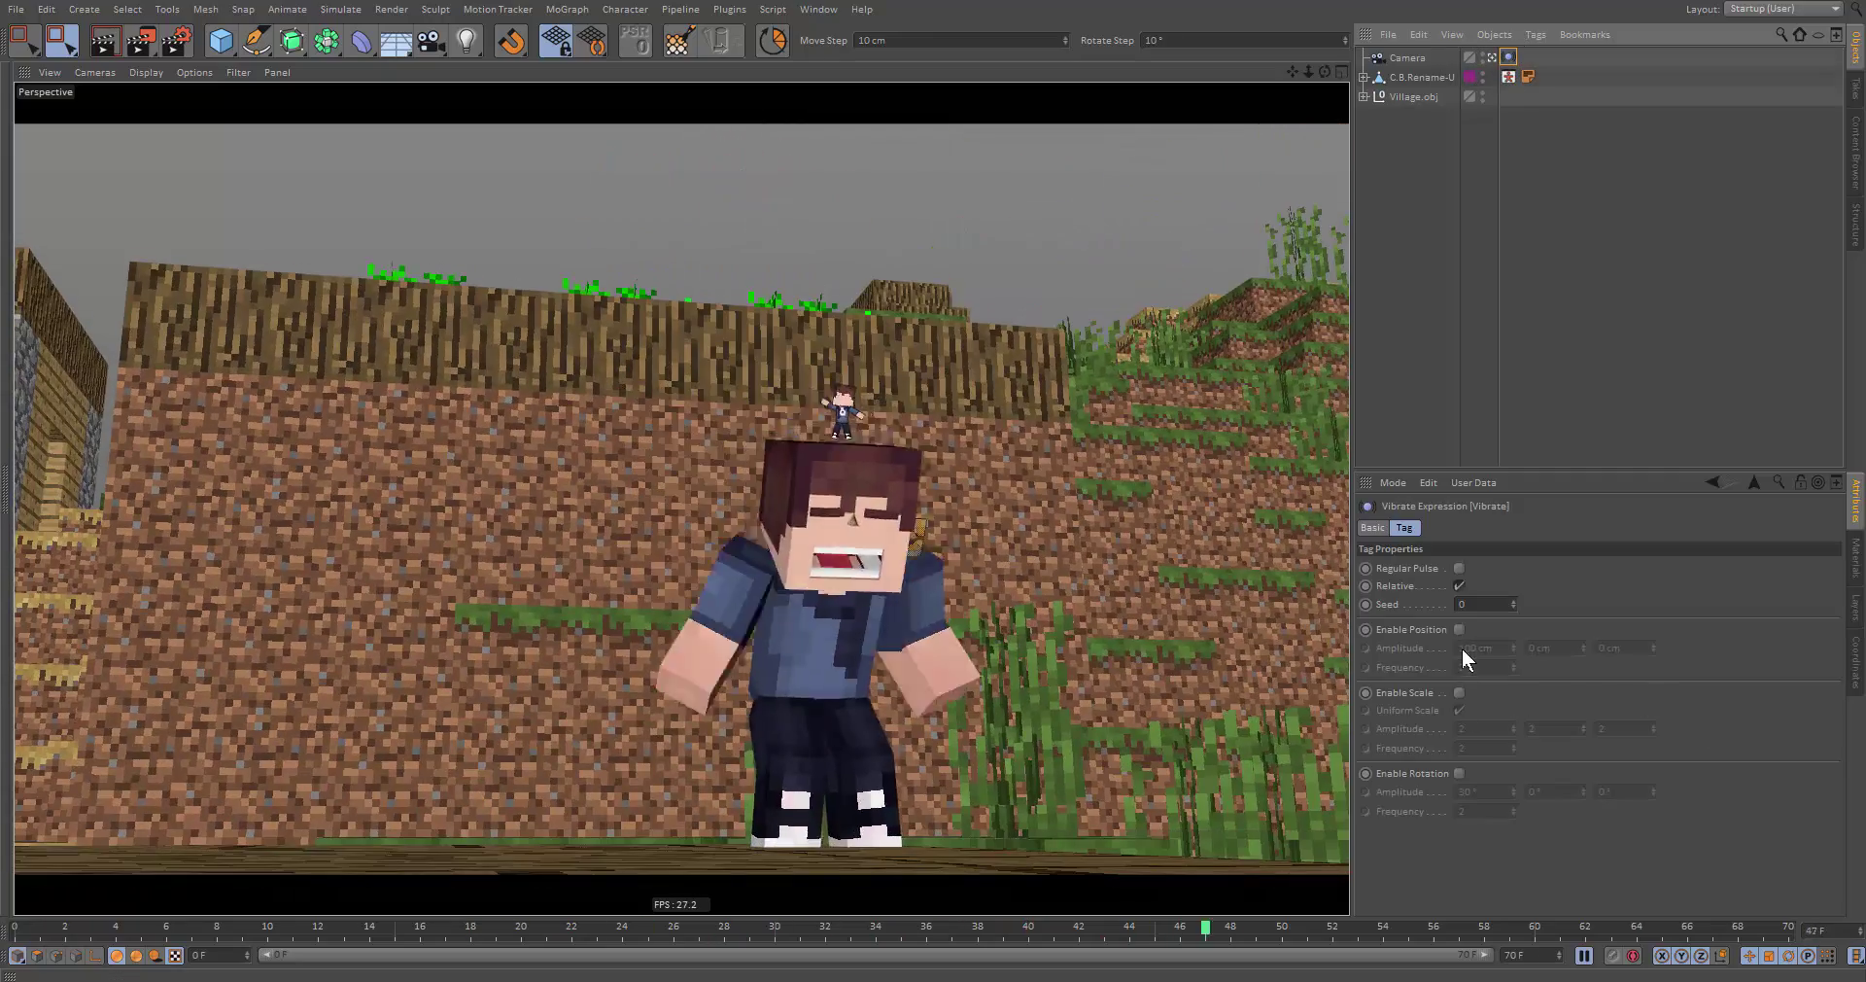
left_click(1460, 629)
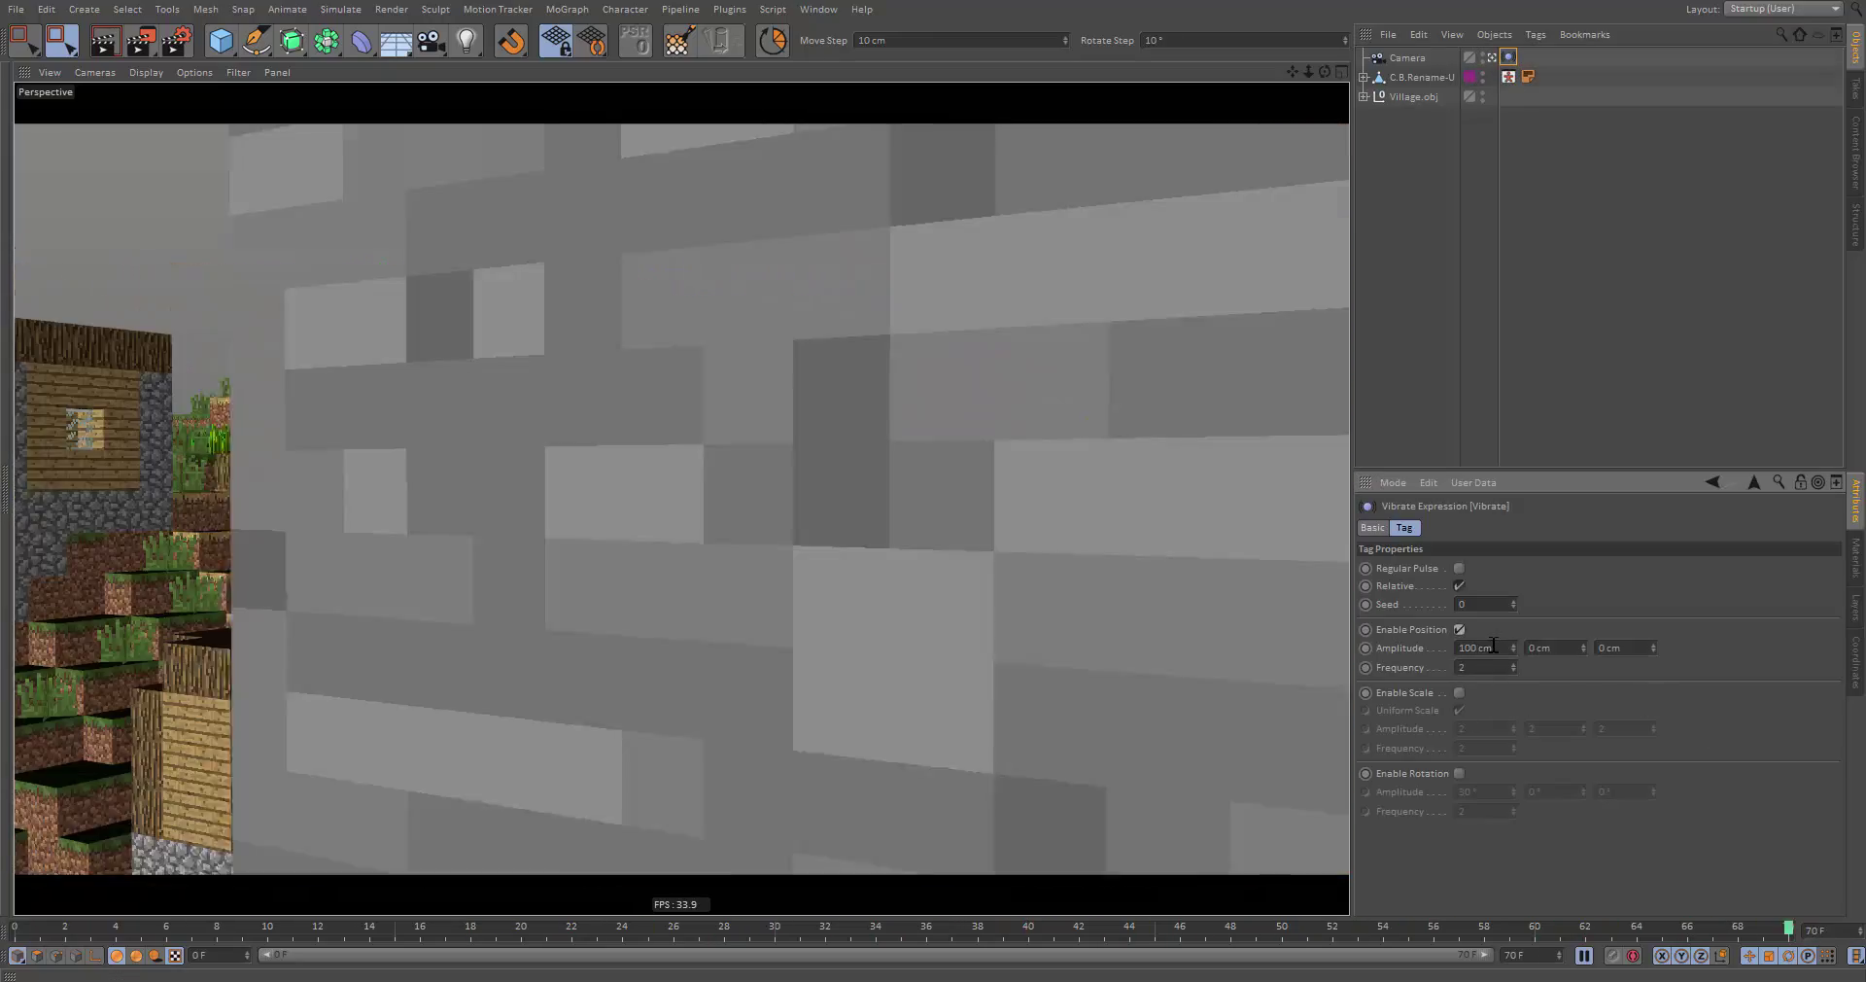
left_click_drag(1495, 650, 1425, 650)
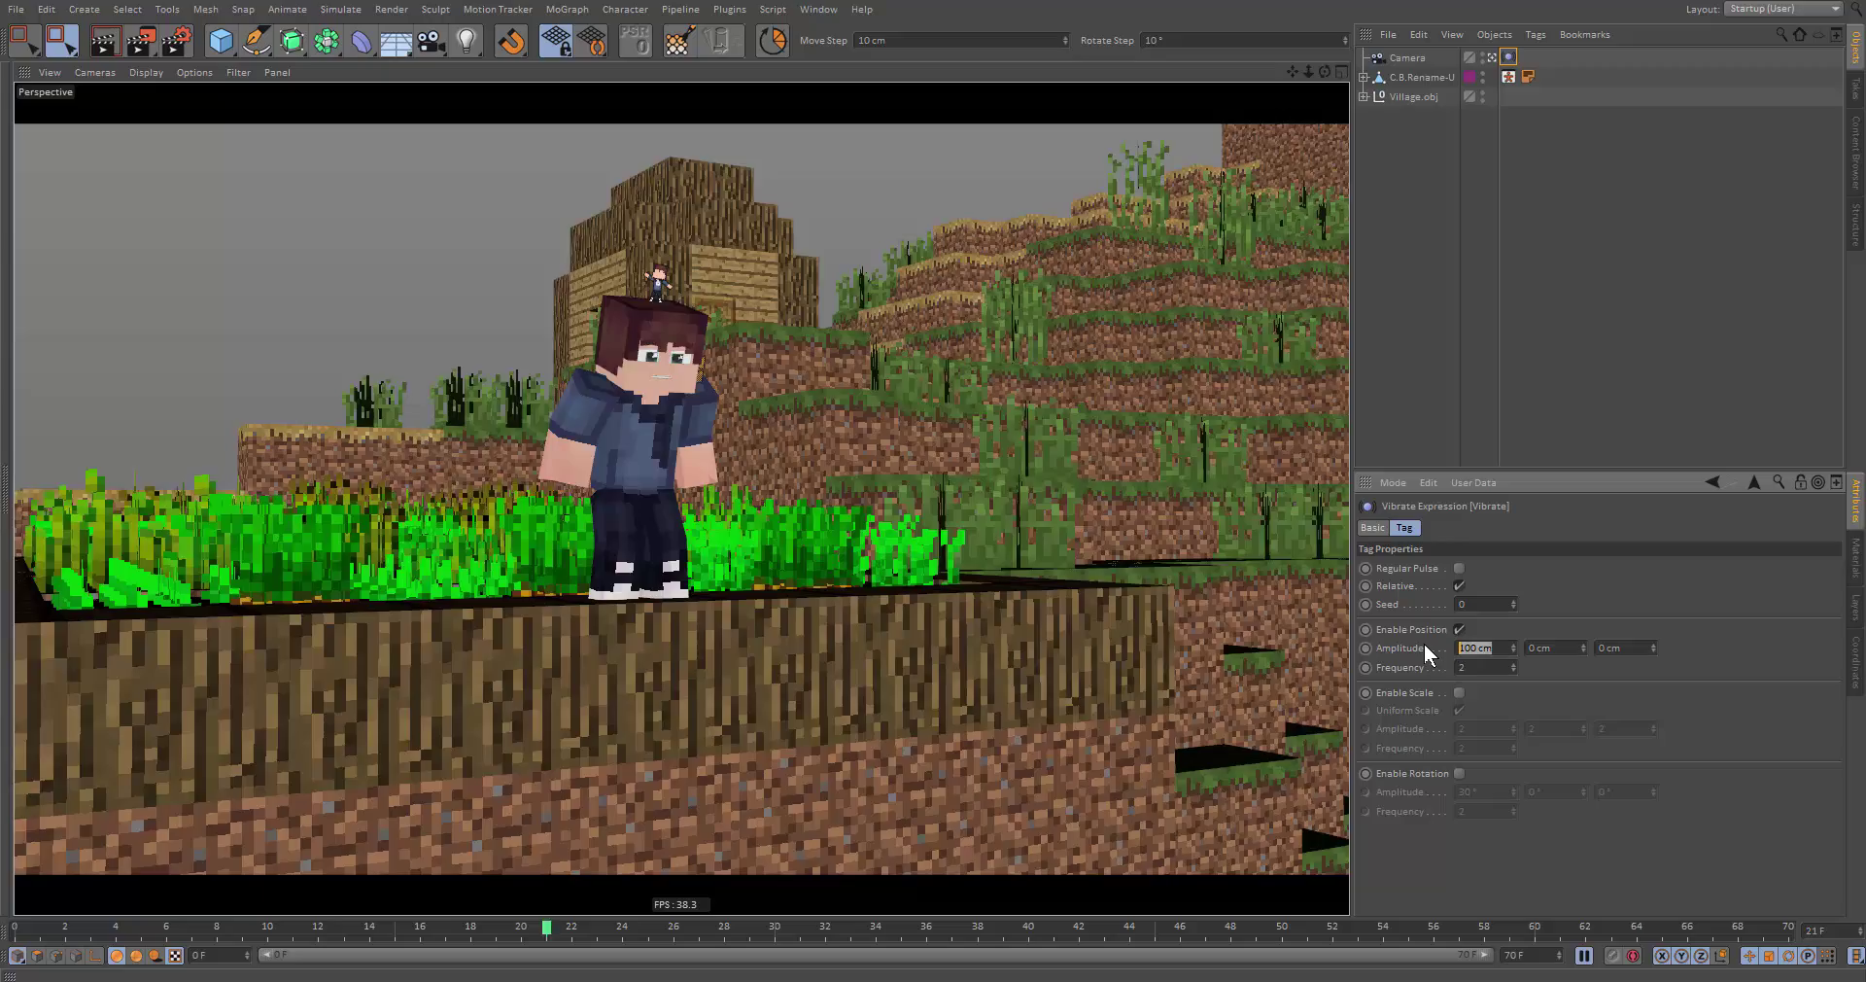
type("5")
key("Tab")
type("5")
key("Tab")
type("5")
left_click(1479, 668)
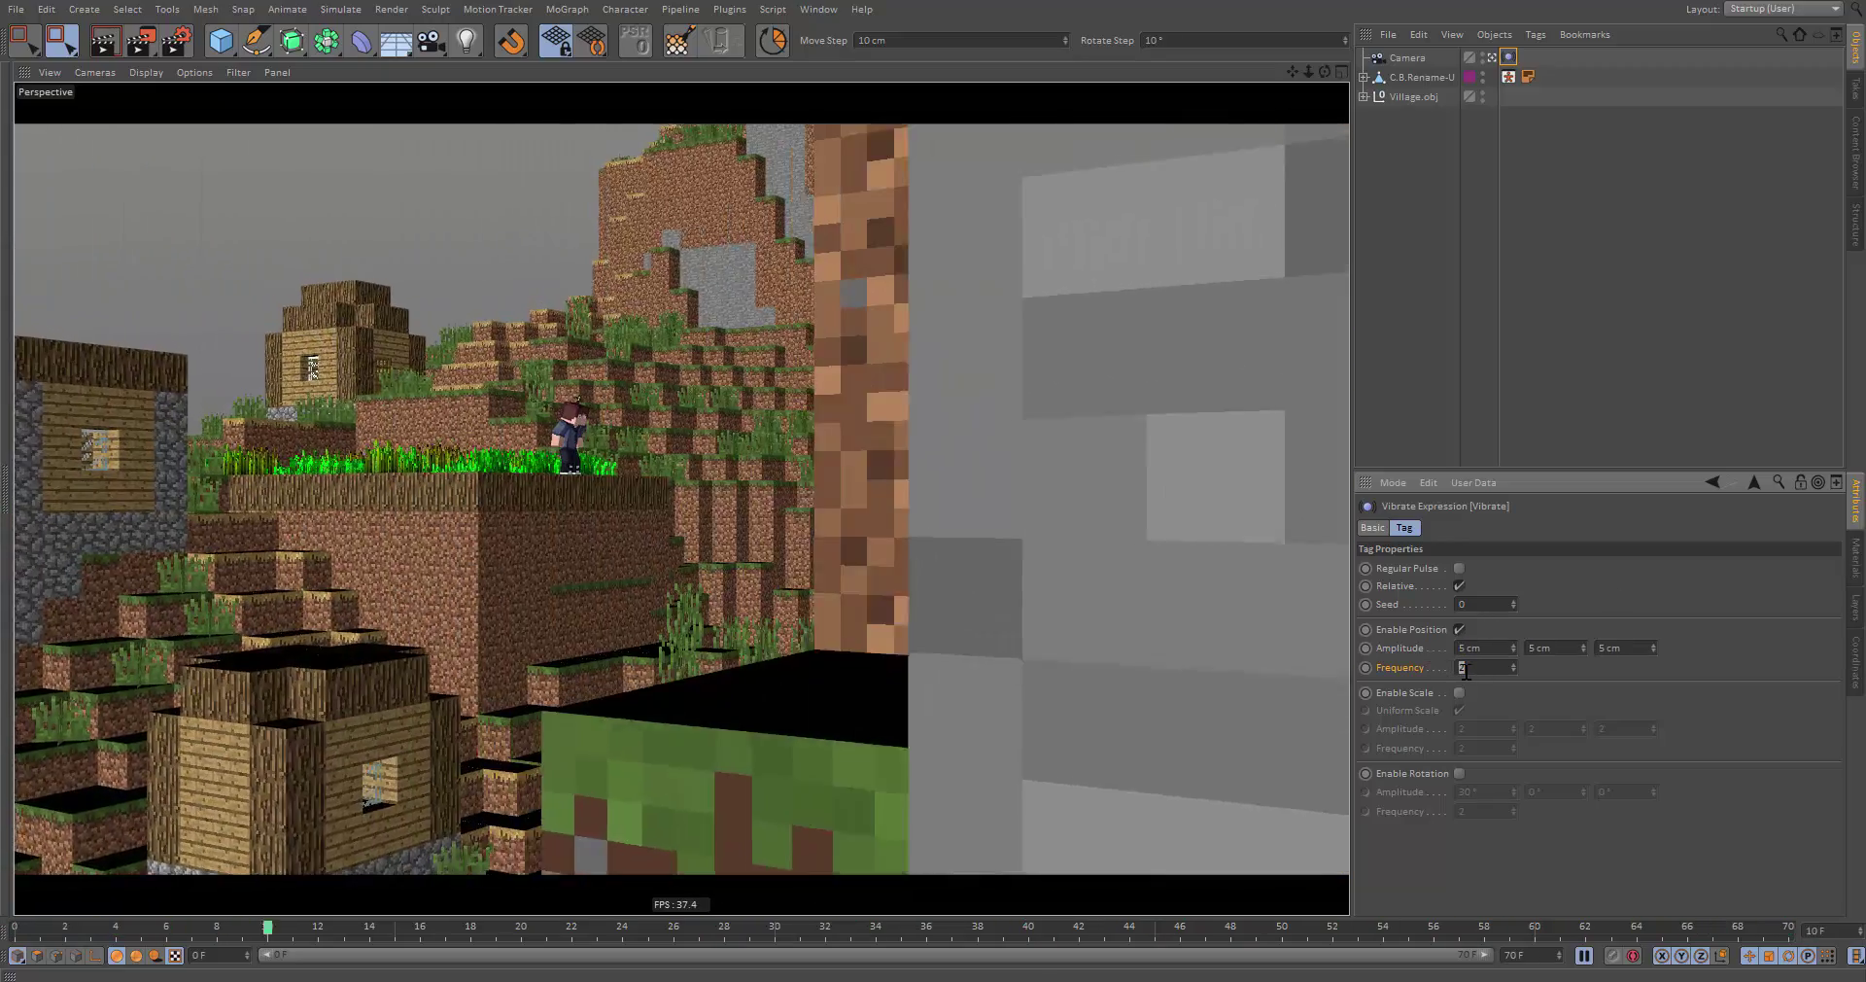
type("0")
key("Return")
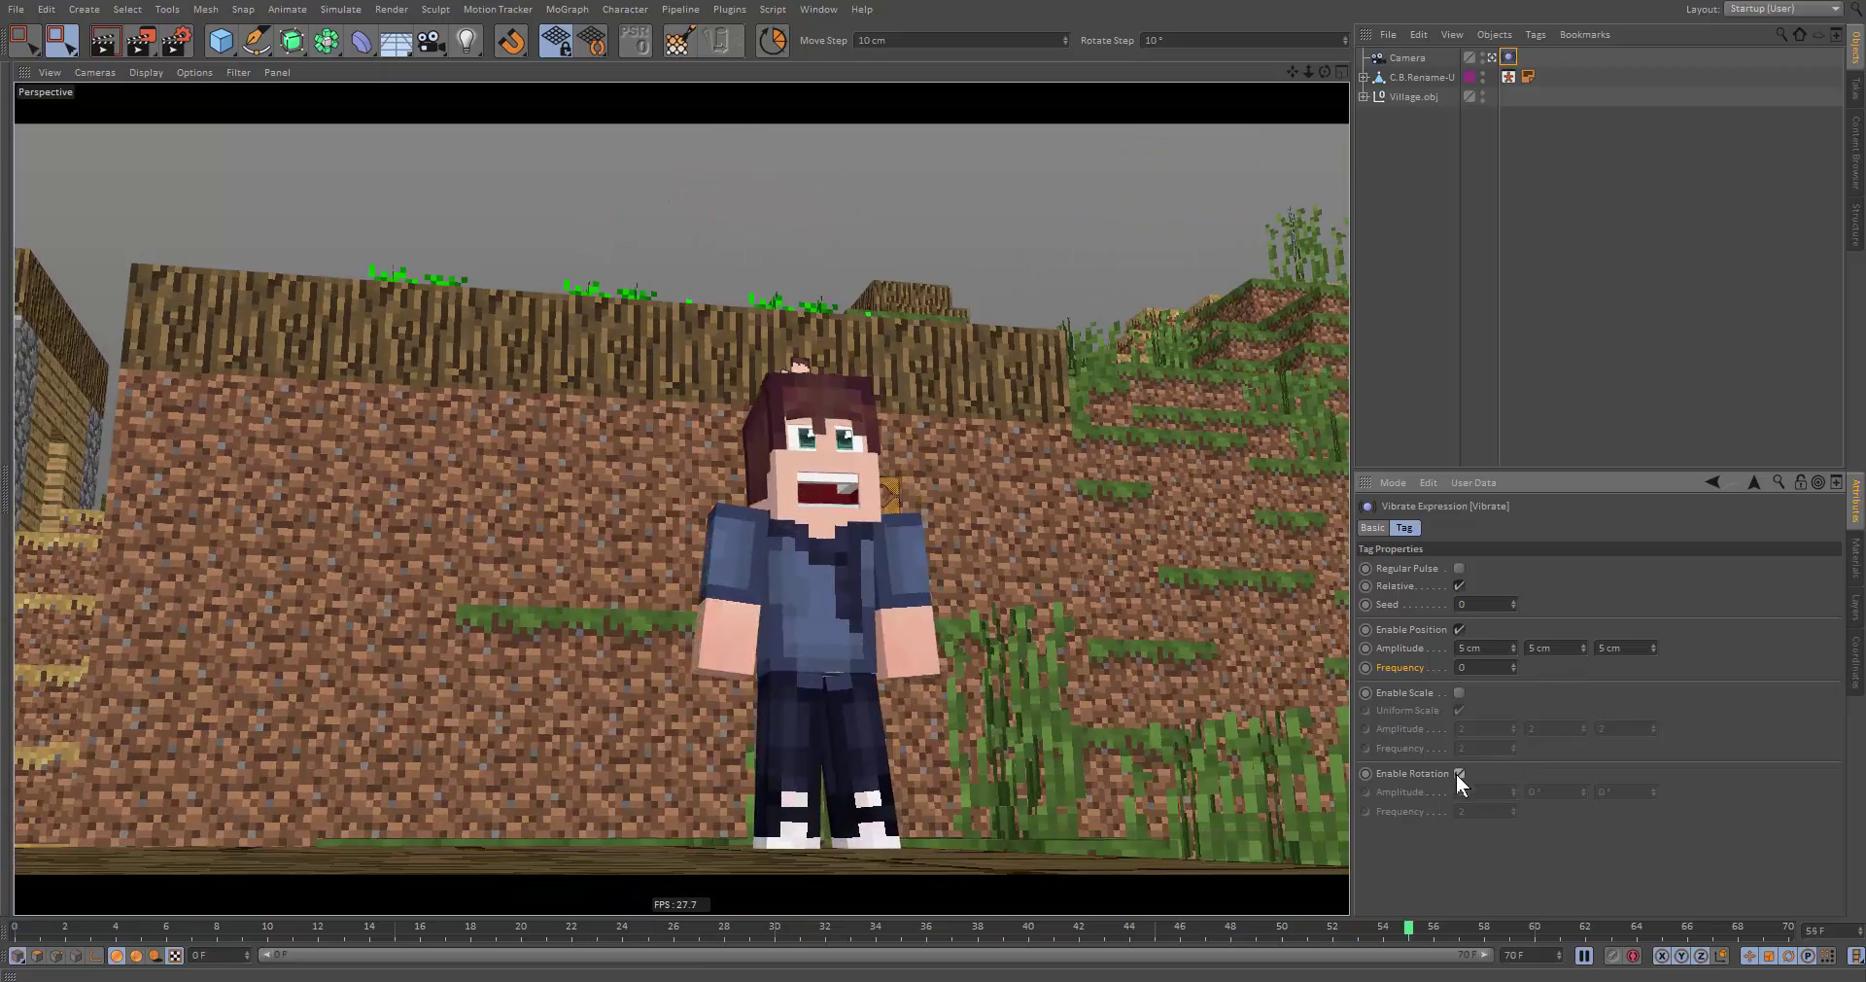
Enable rotation vibration in the camera's Vibrate tag with a 3° amplitude on all three axes and frequency 0.3
left_click(1457, 774)
double_click(1503, 795)
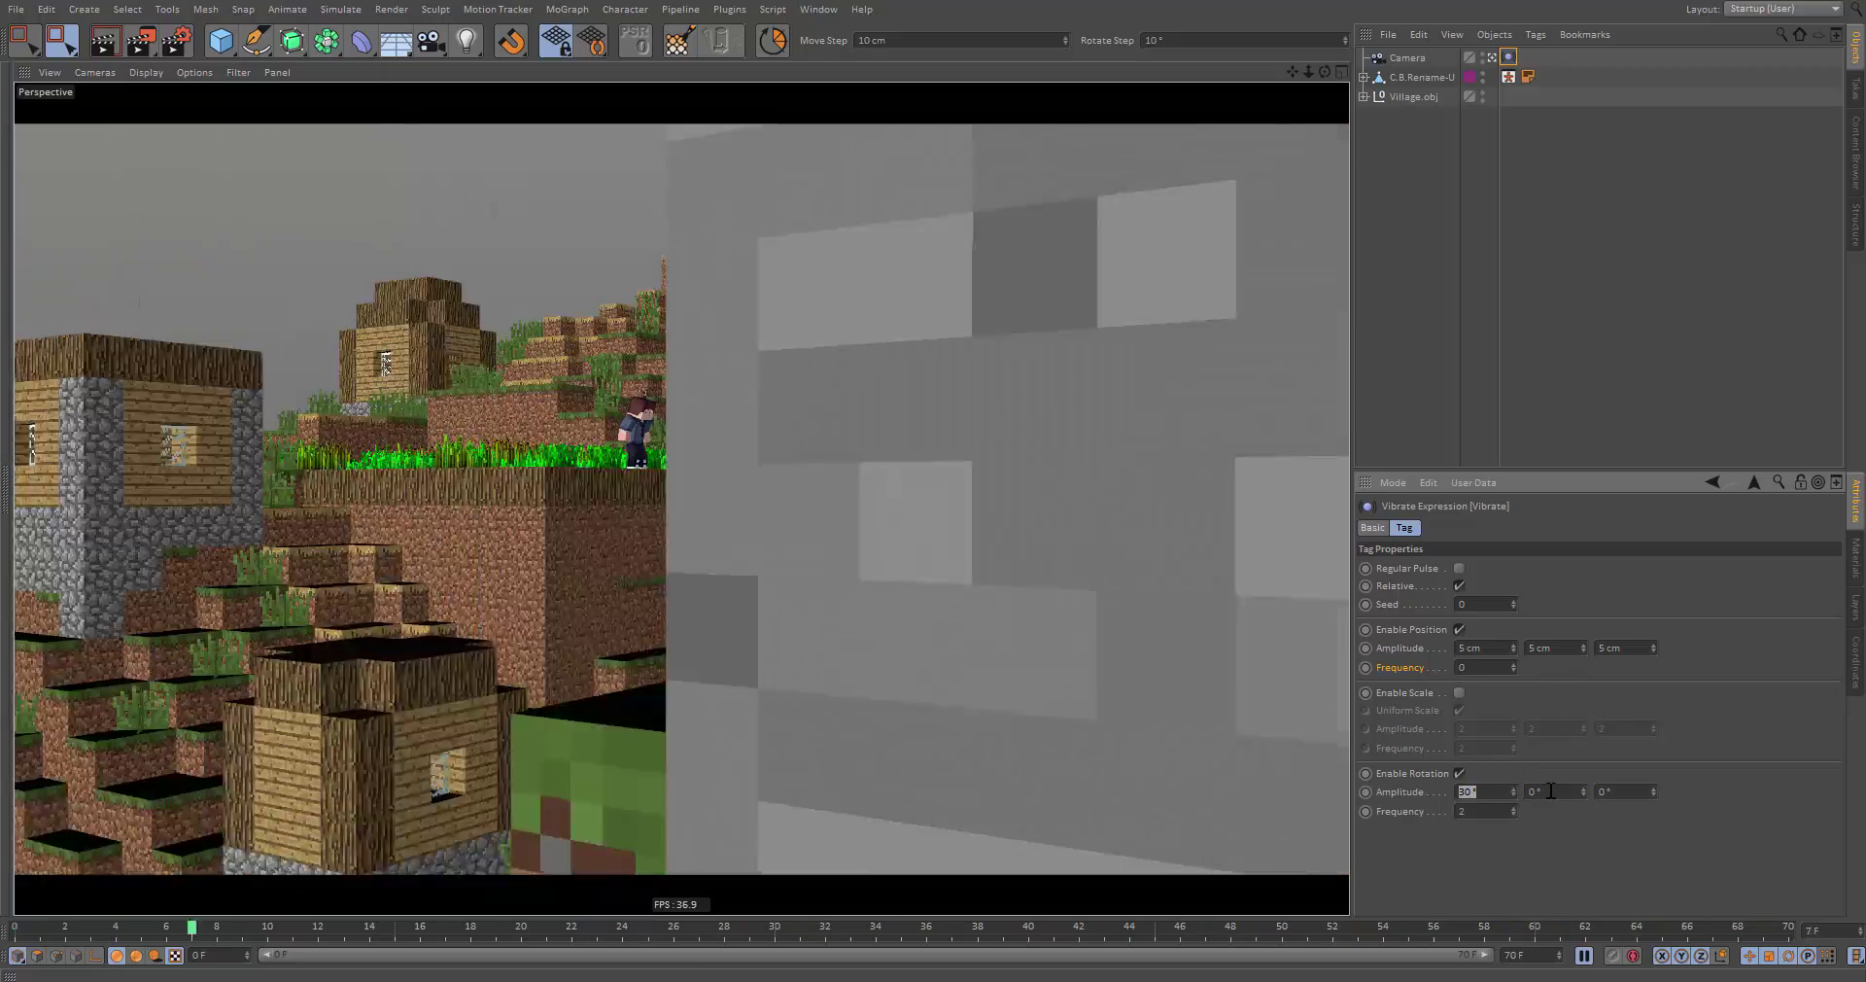
type("30")
key("Tab")
double_click(1503, 796)
type("3")
key("Tab")
type("3")
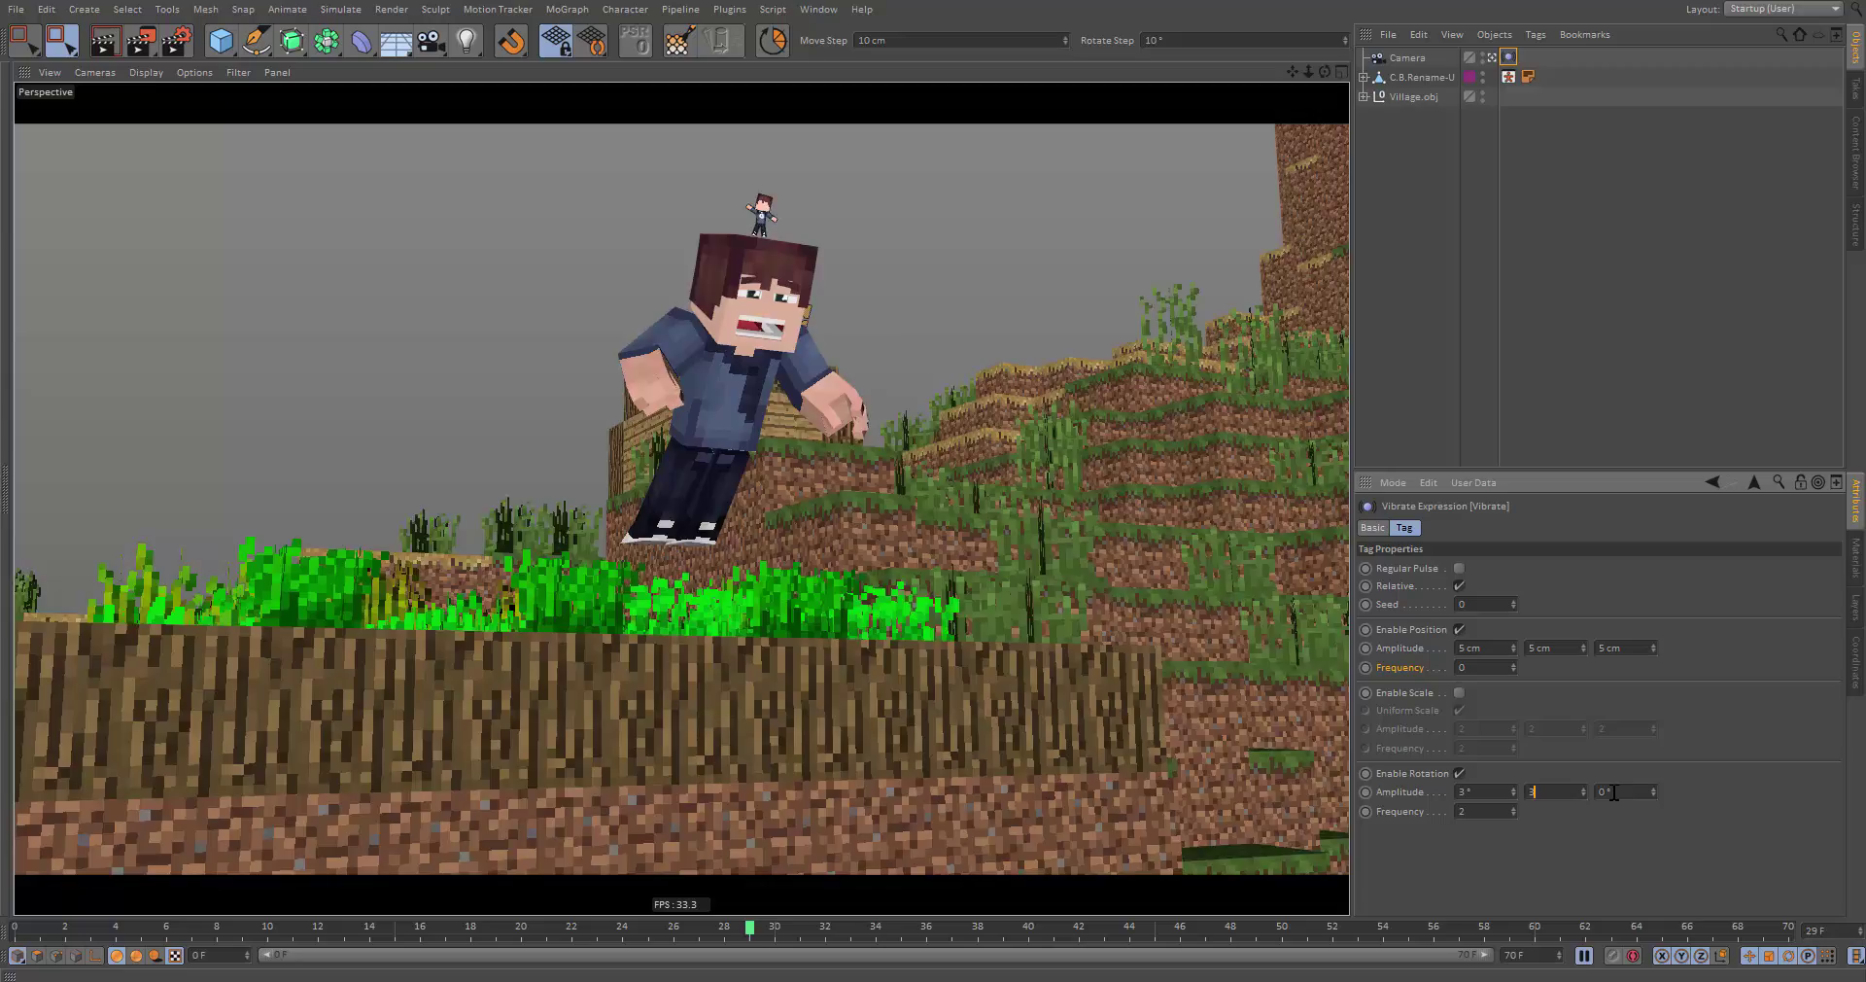
key("Tab")
type("3")
double_click(1486, 811)
type("0.3")
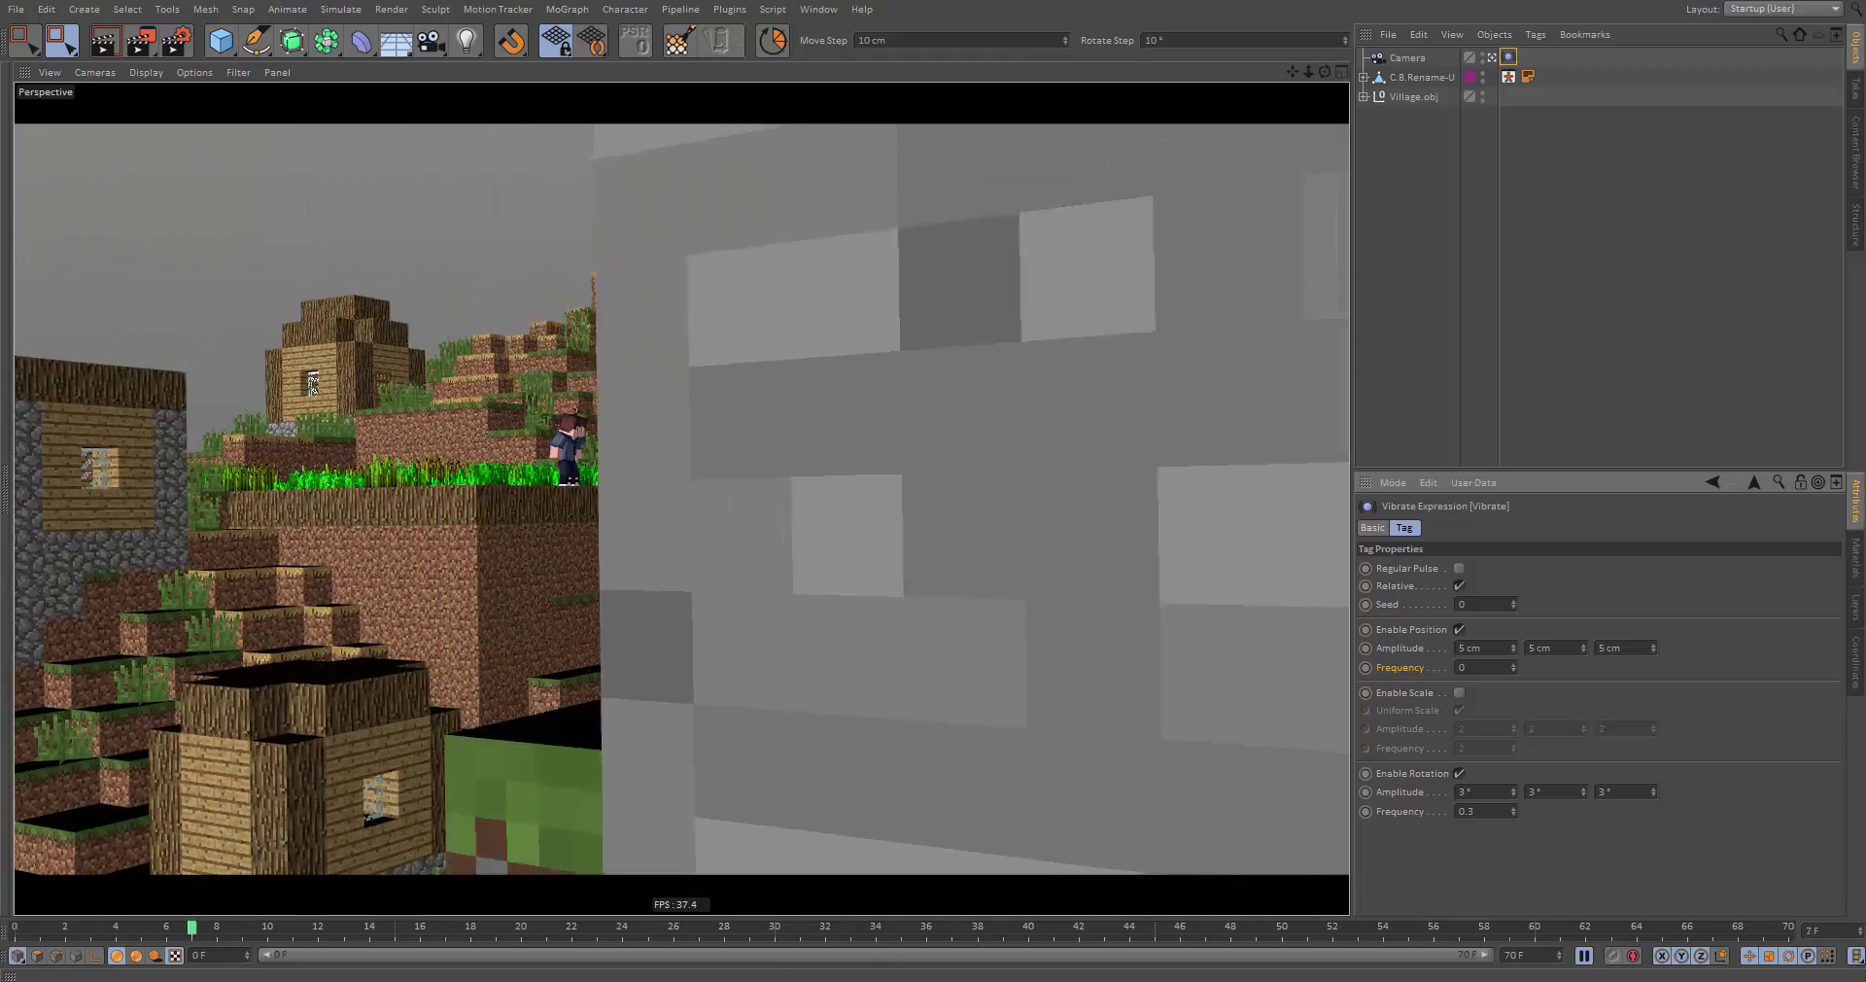
Keyframe the camera's focal length at 36 mm on frame 28 and at 23.3 mm on frame 33
left_click_drag(649, 931, 722, 930)
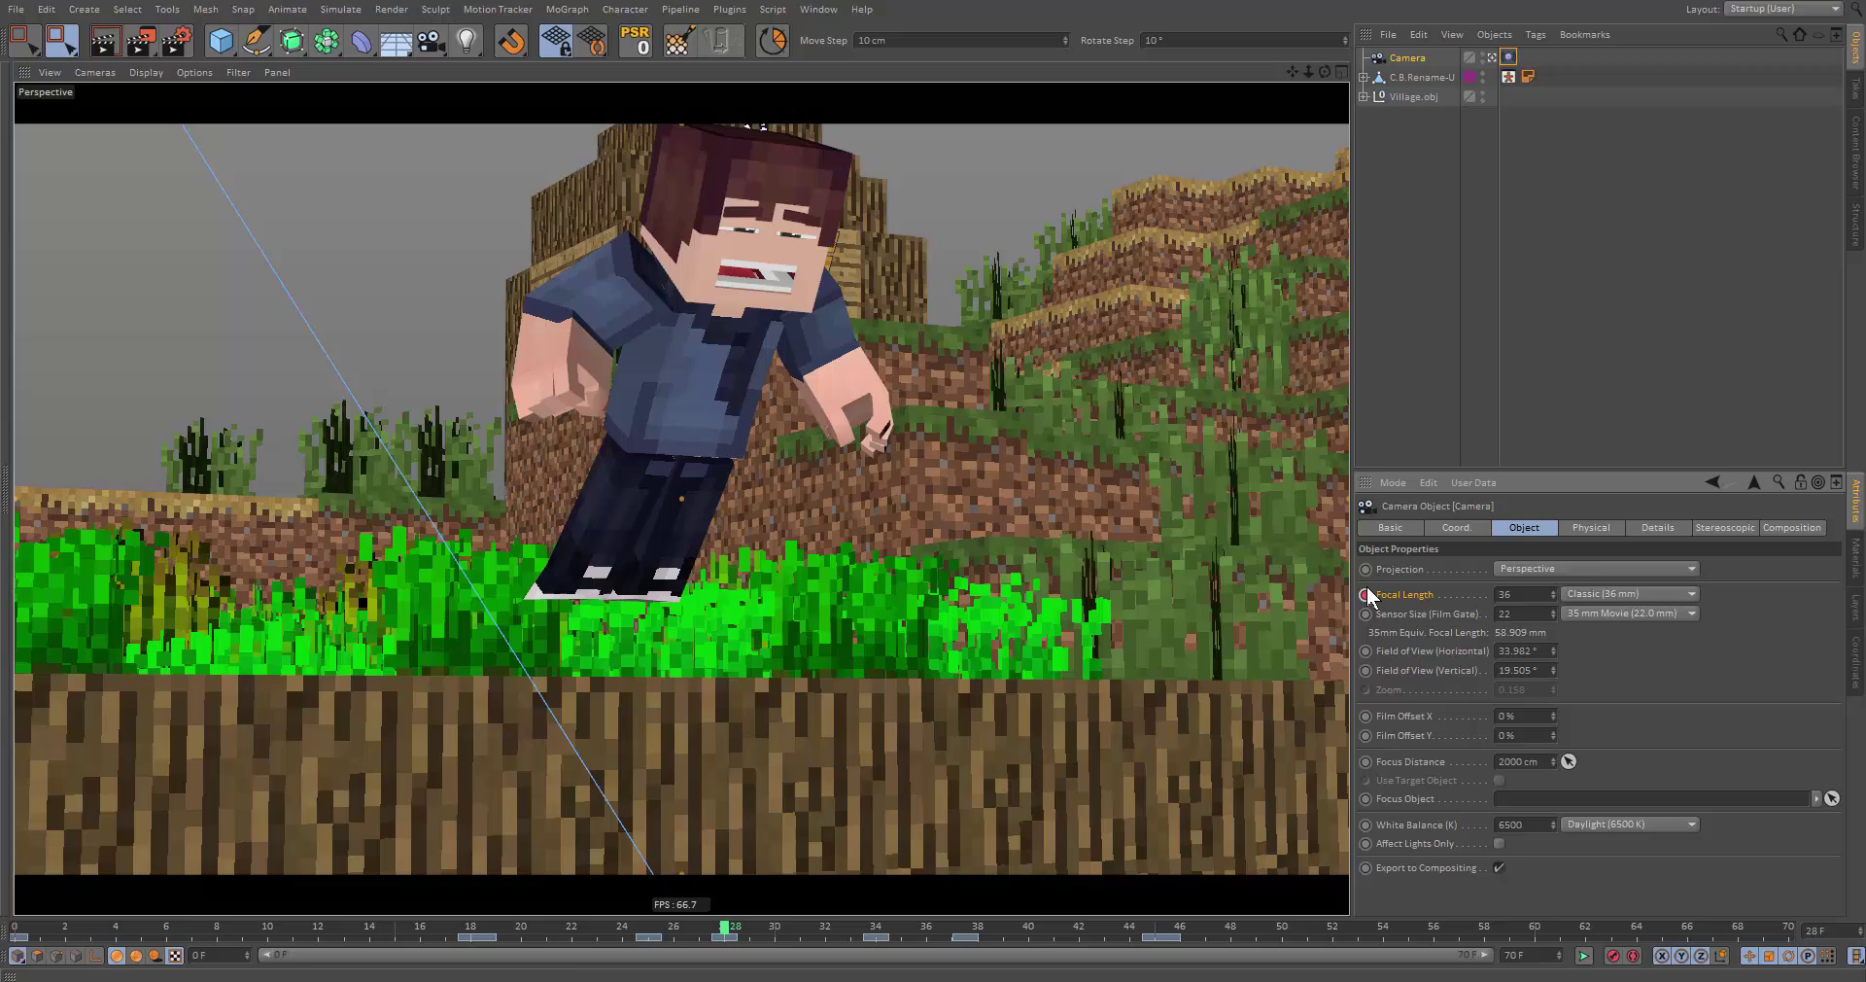
left_click_drag(734, 935, 863, 935)
left_click_drag(1553, 595, 1477, 594)
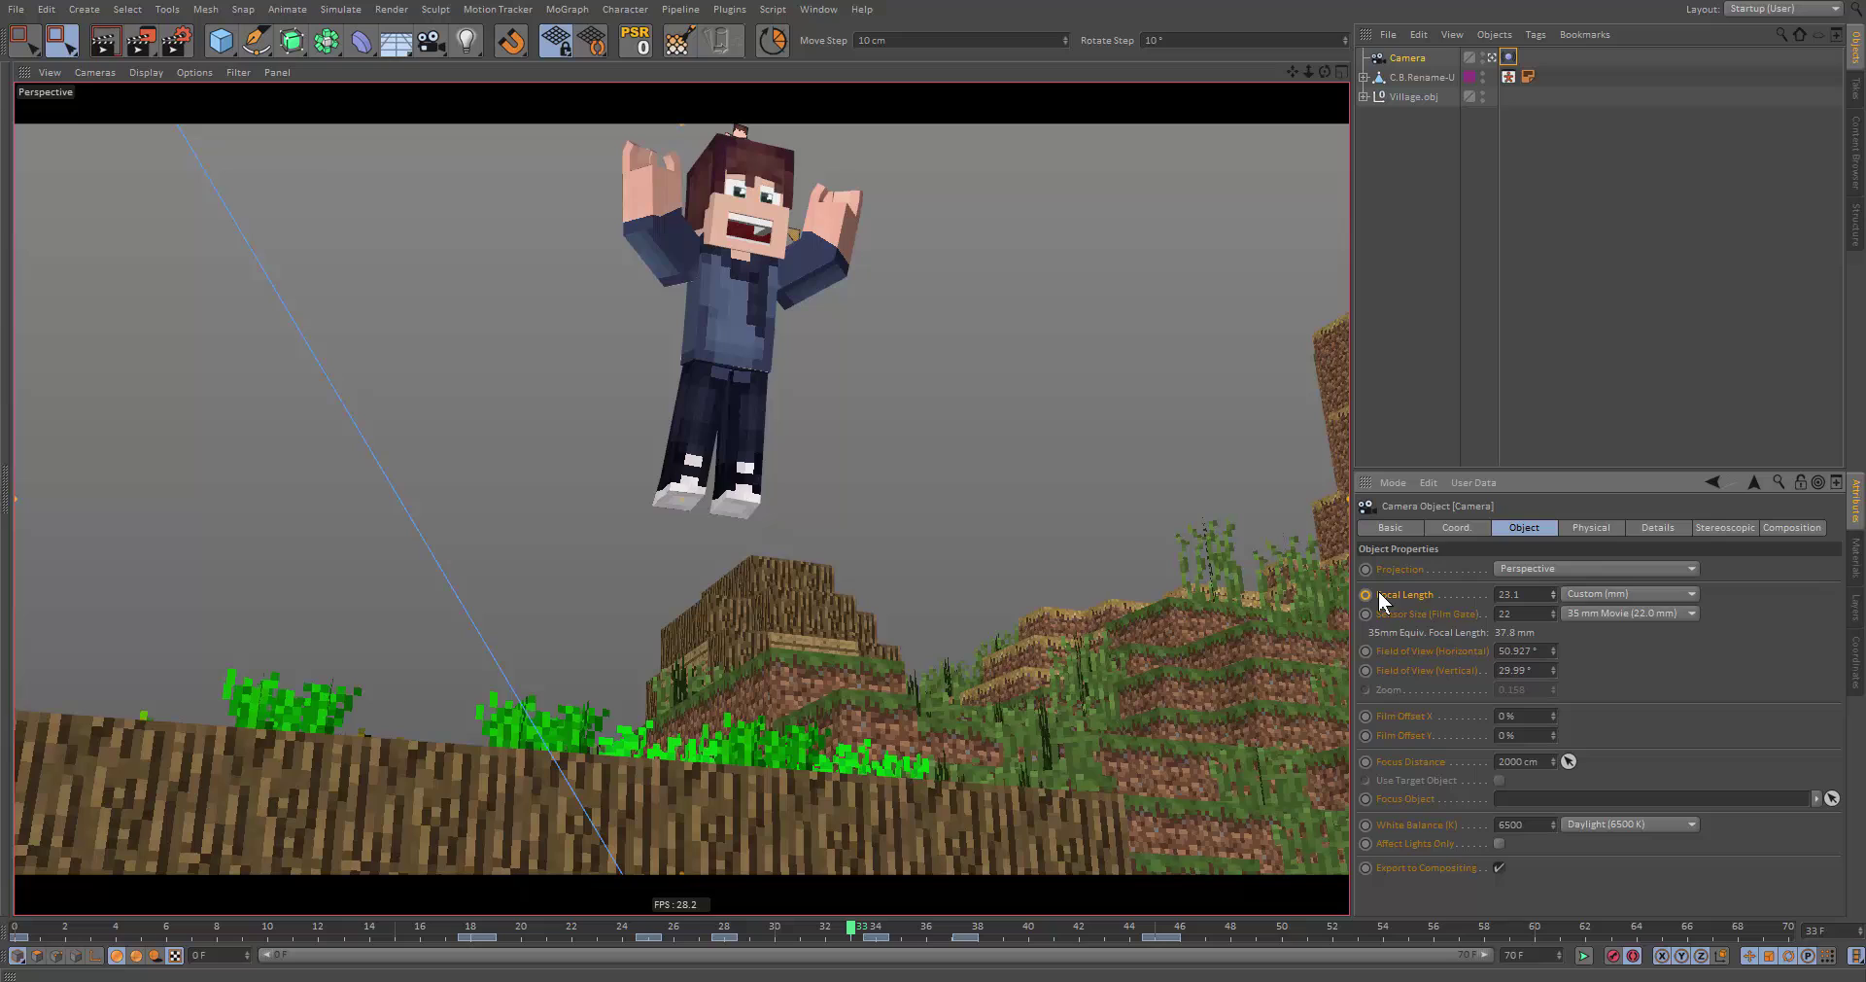
left_click_drag(1549, 593, 1552, 594)
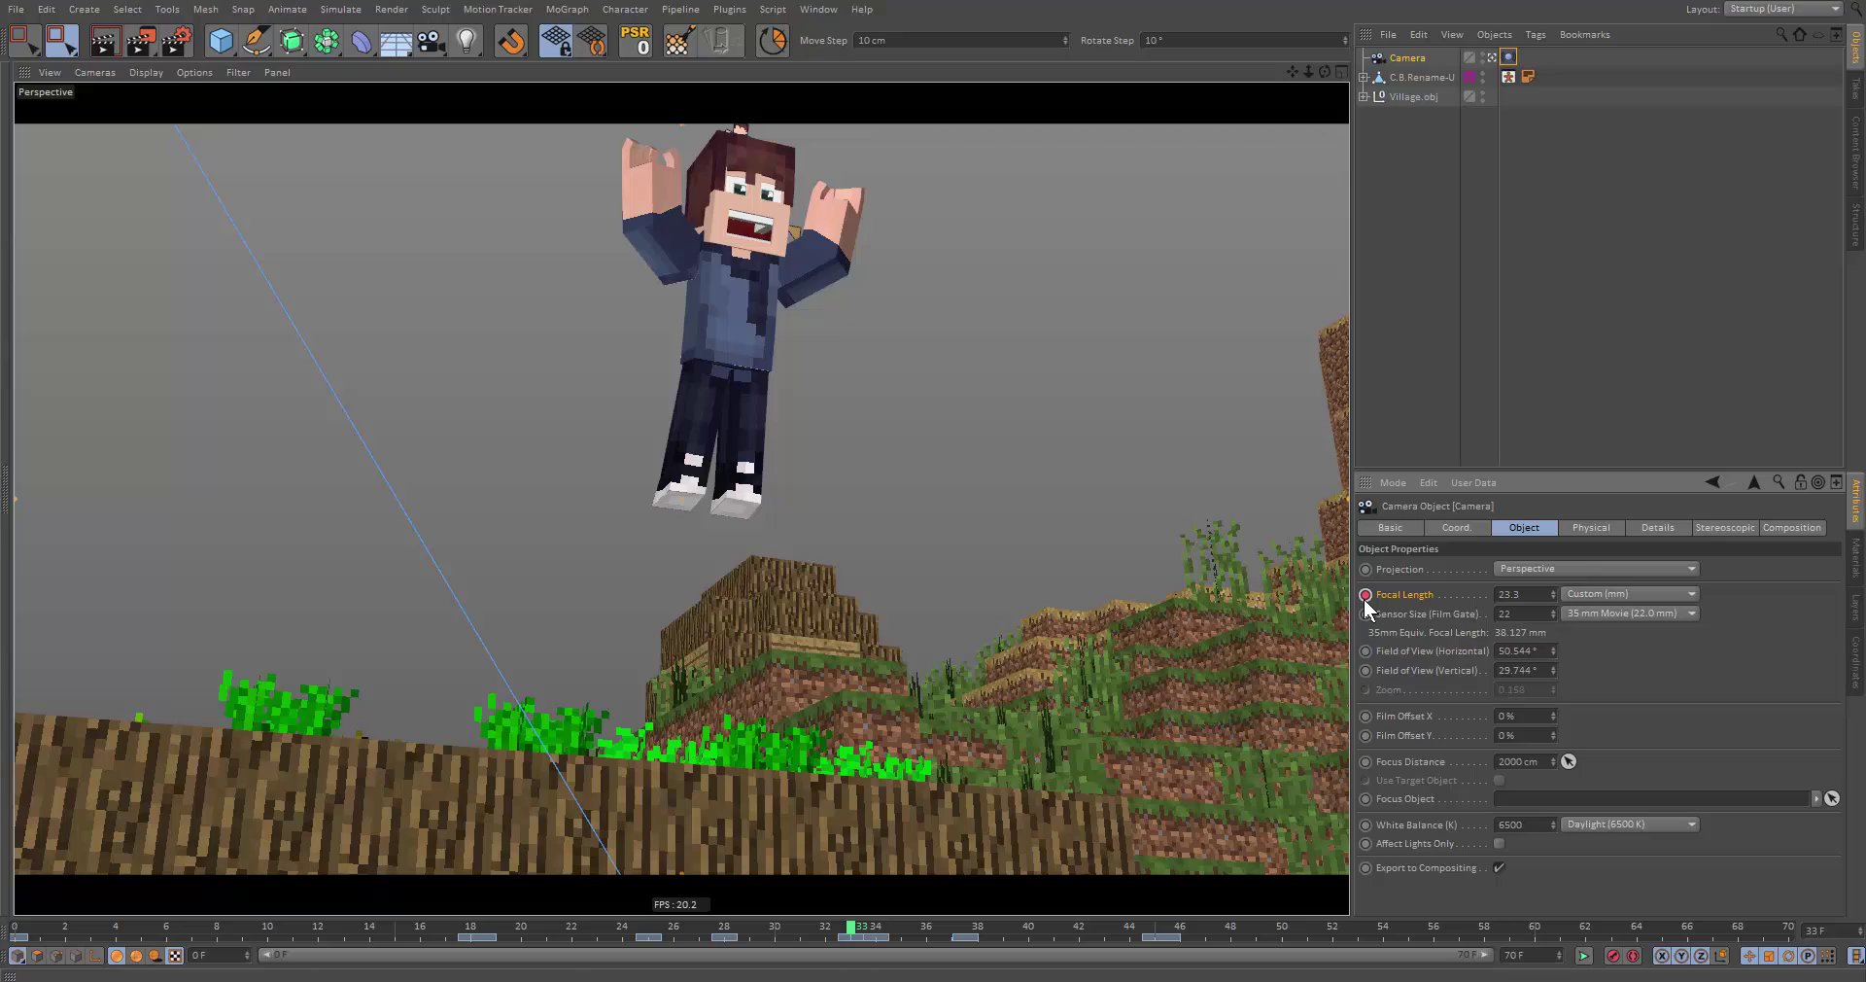
Keyframe the camera's focal length at 31.7 mm on frame 48 and play back the zoom animation
left_click_drag(696, 941, 1125, 920)
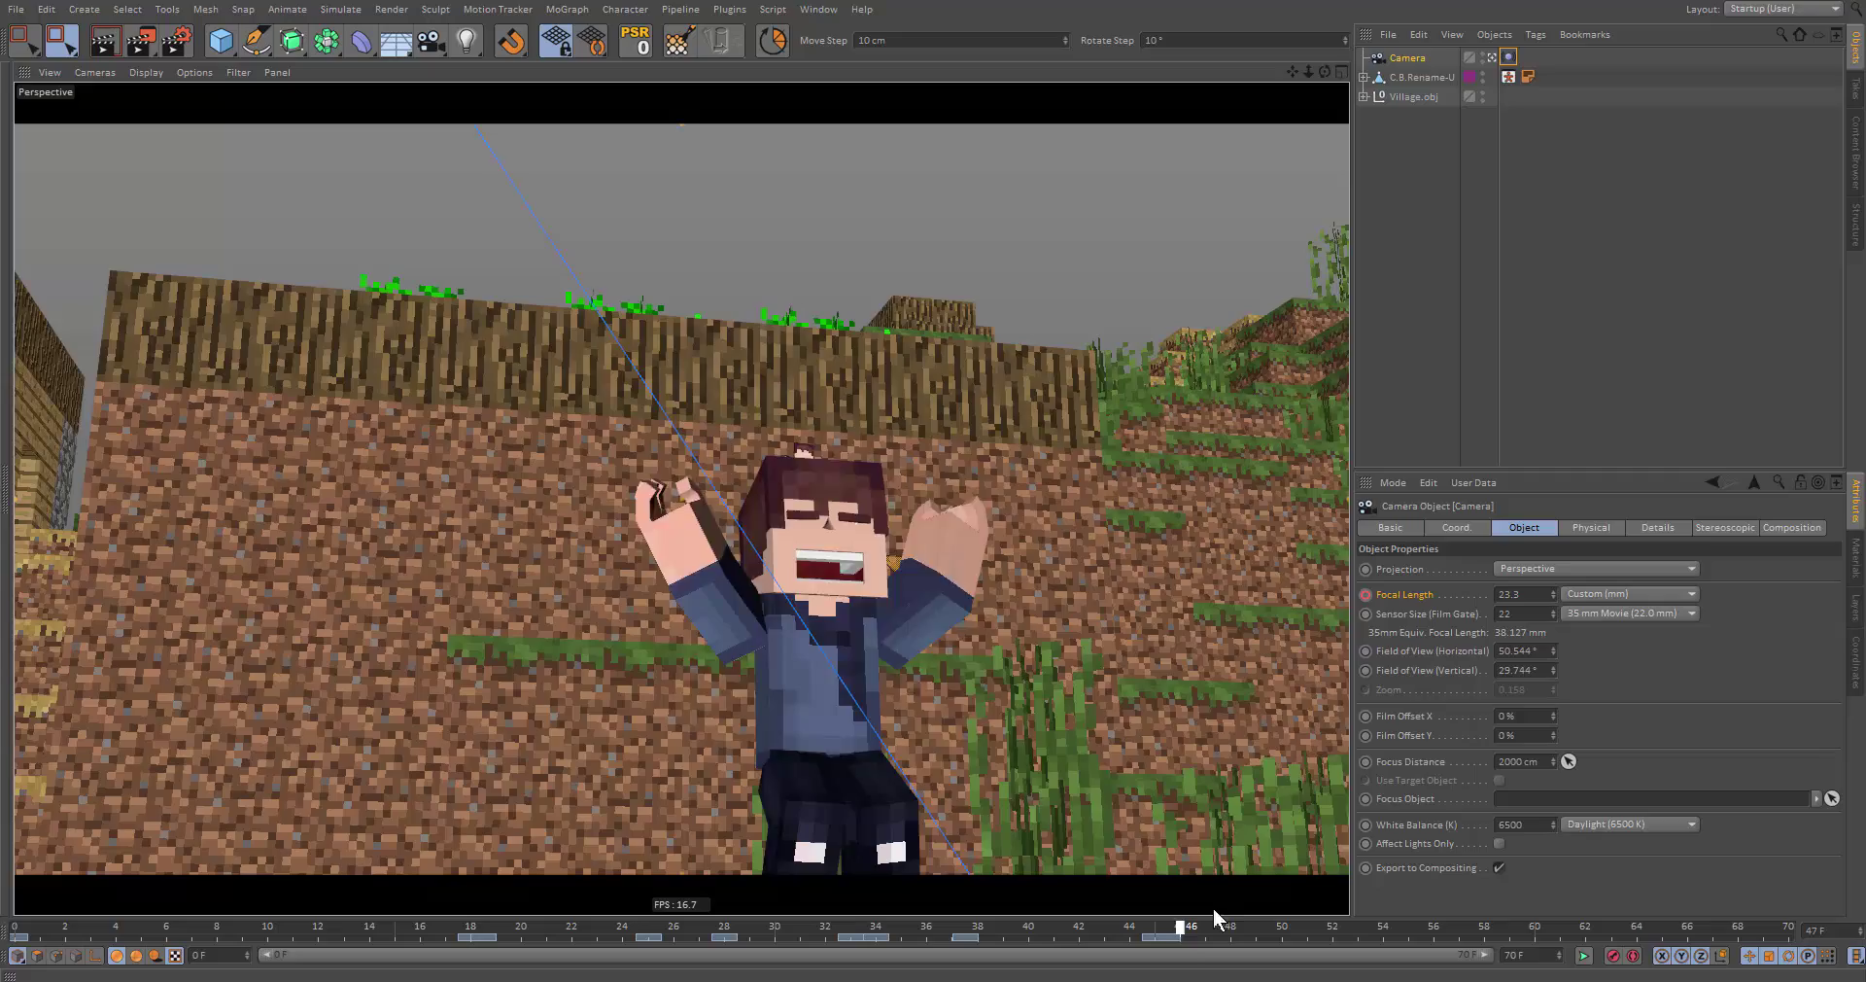
left_click_drag(1215, 911, 1239, 938)
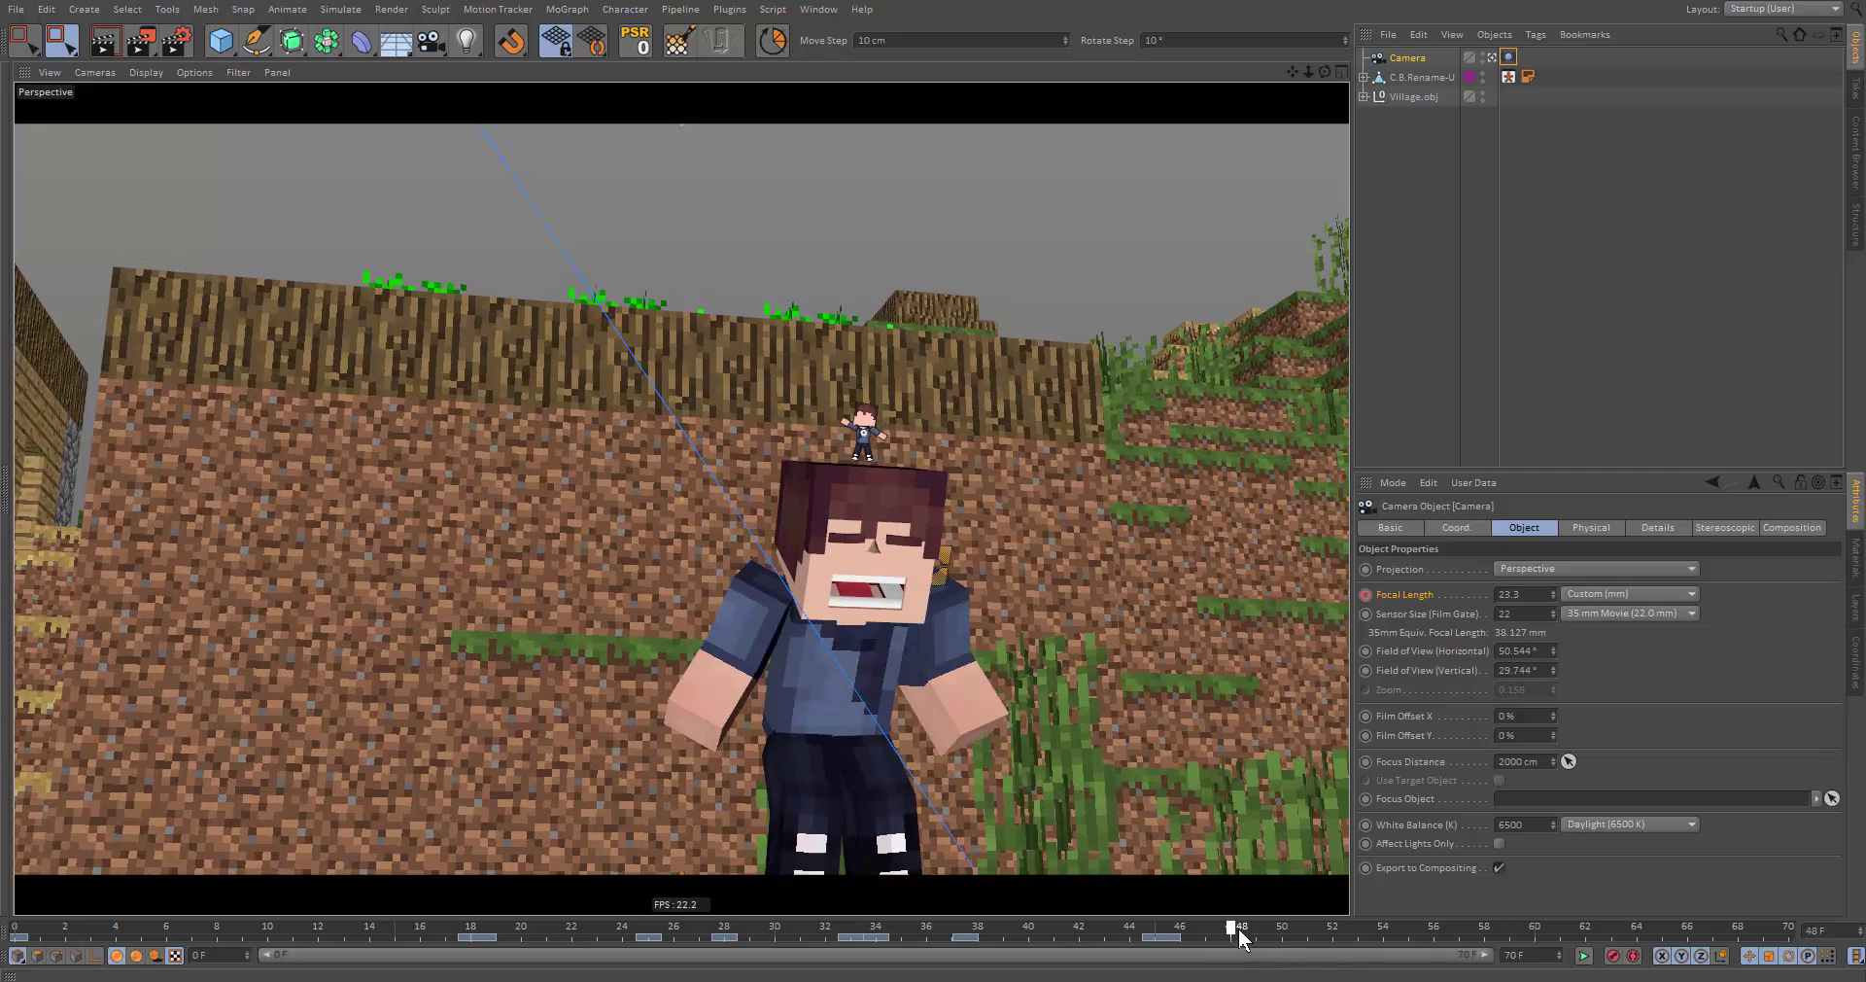
left_click_drag(1555, 595, 1553, 572)
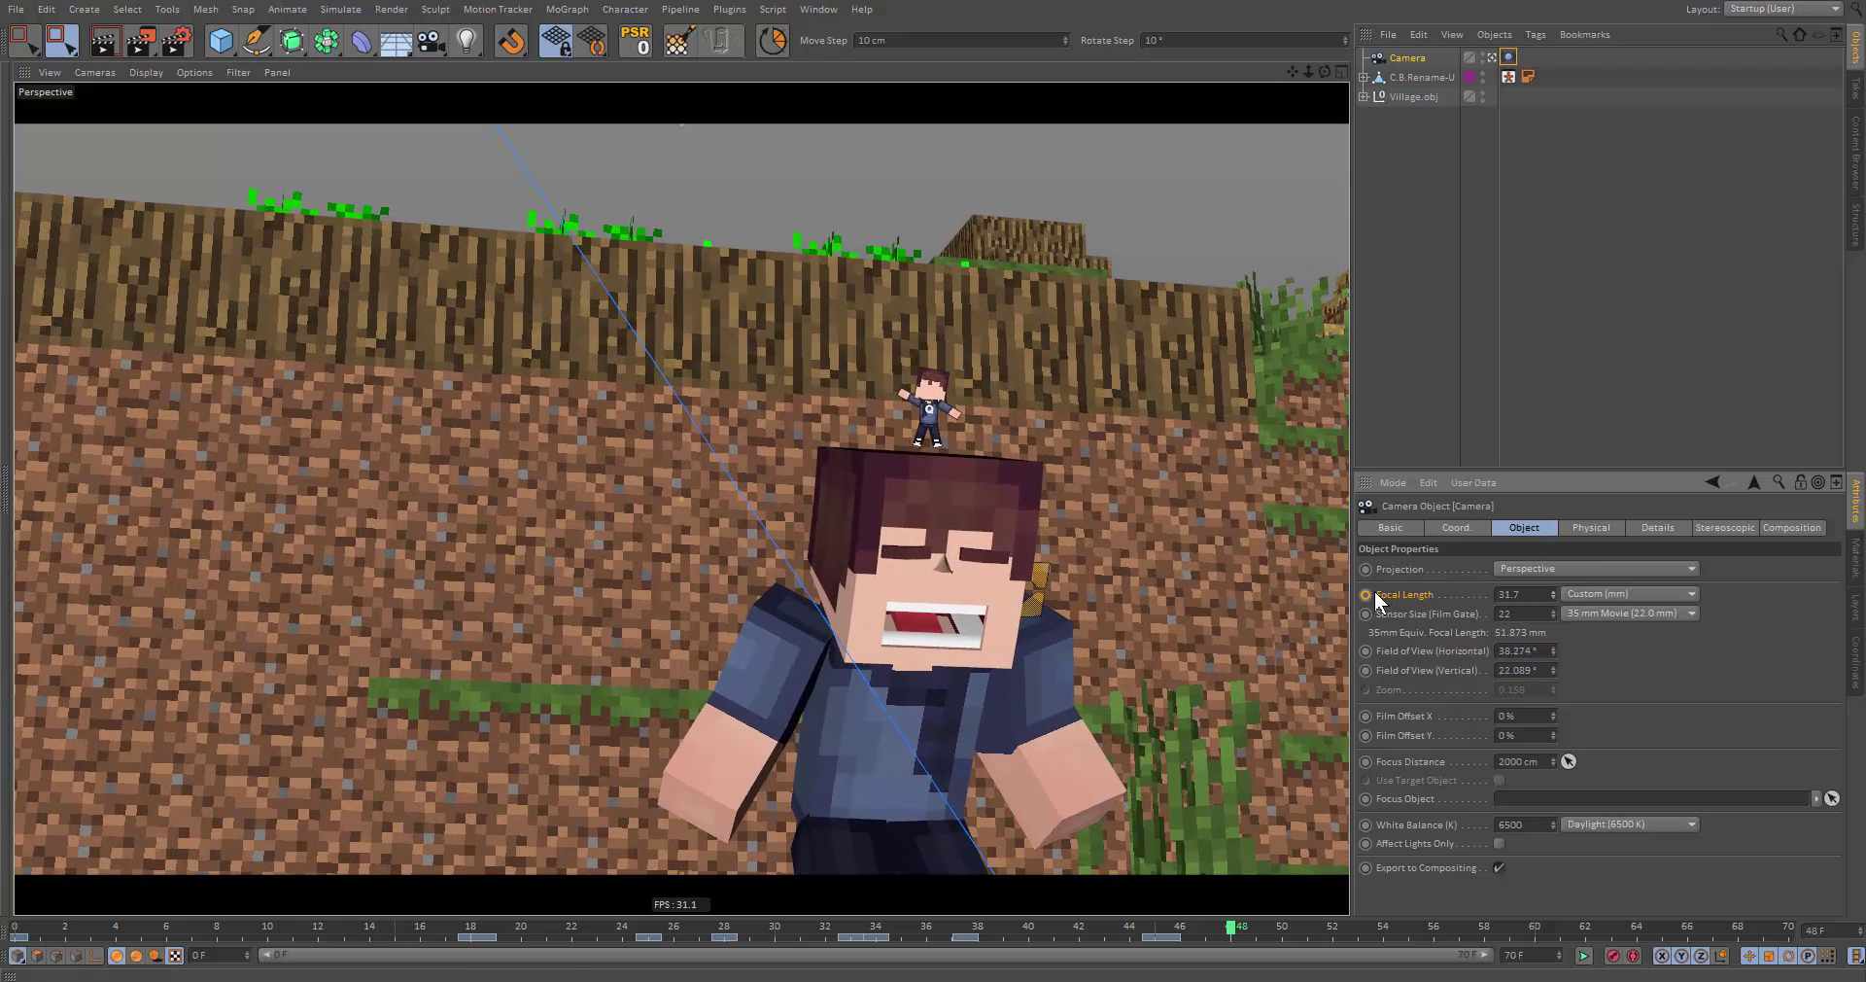
left_click(611, 930)
key("F8")
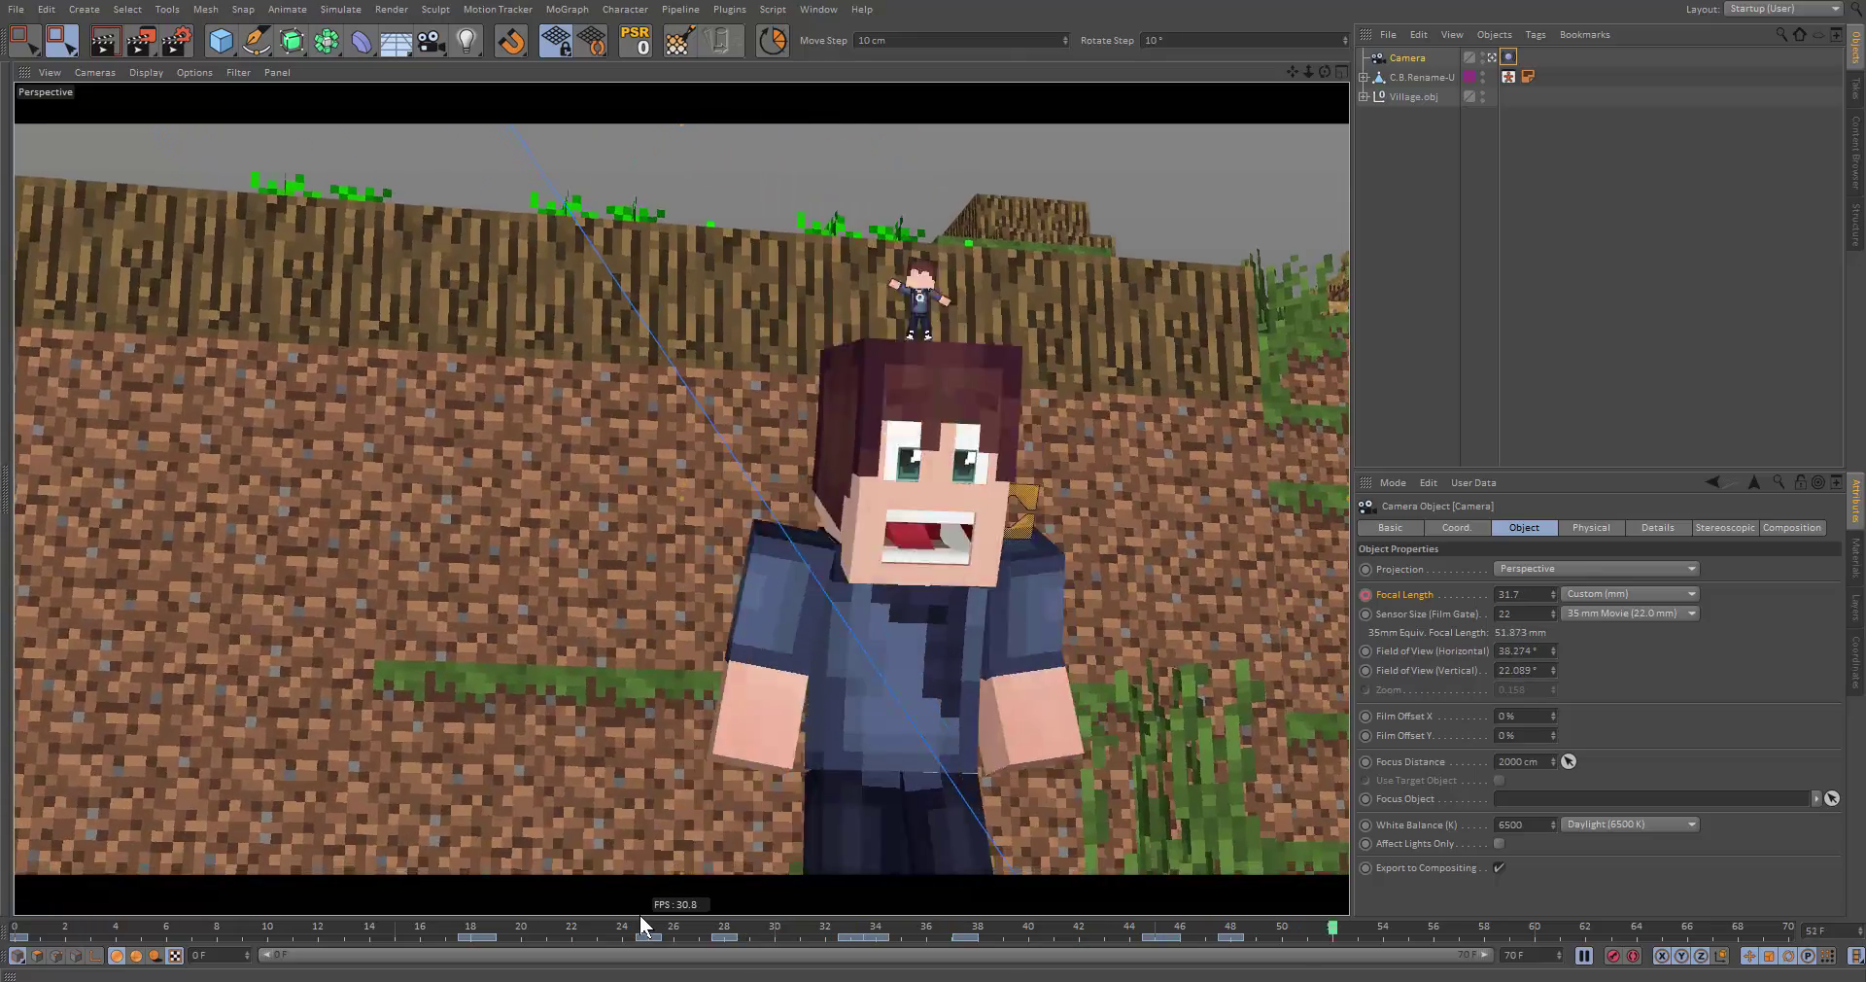
left_click(1363, 331)
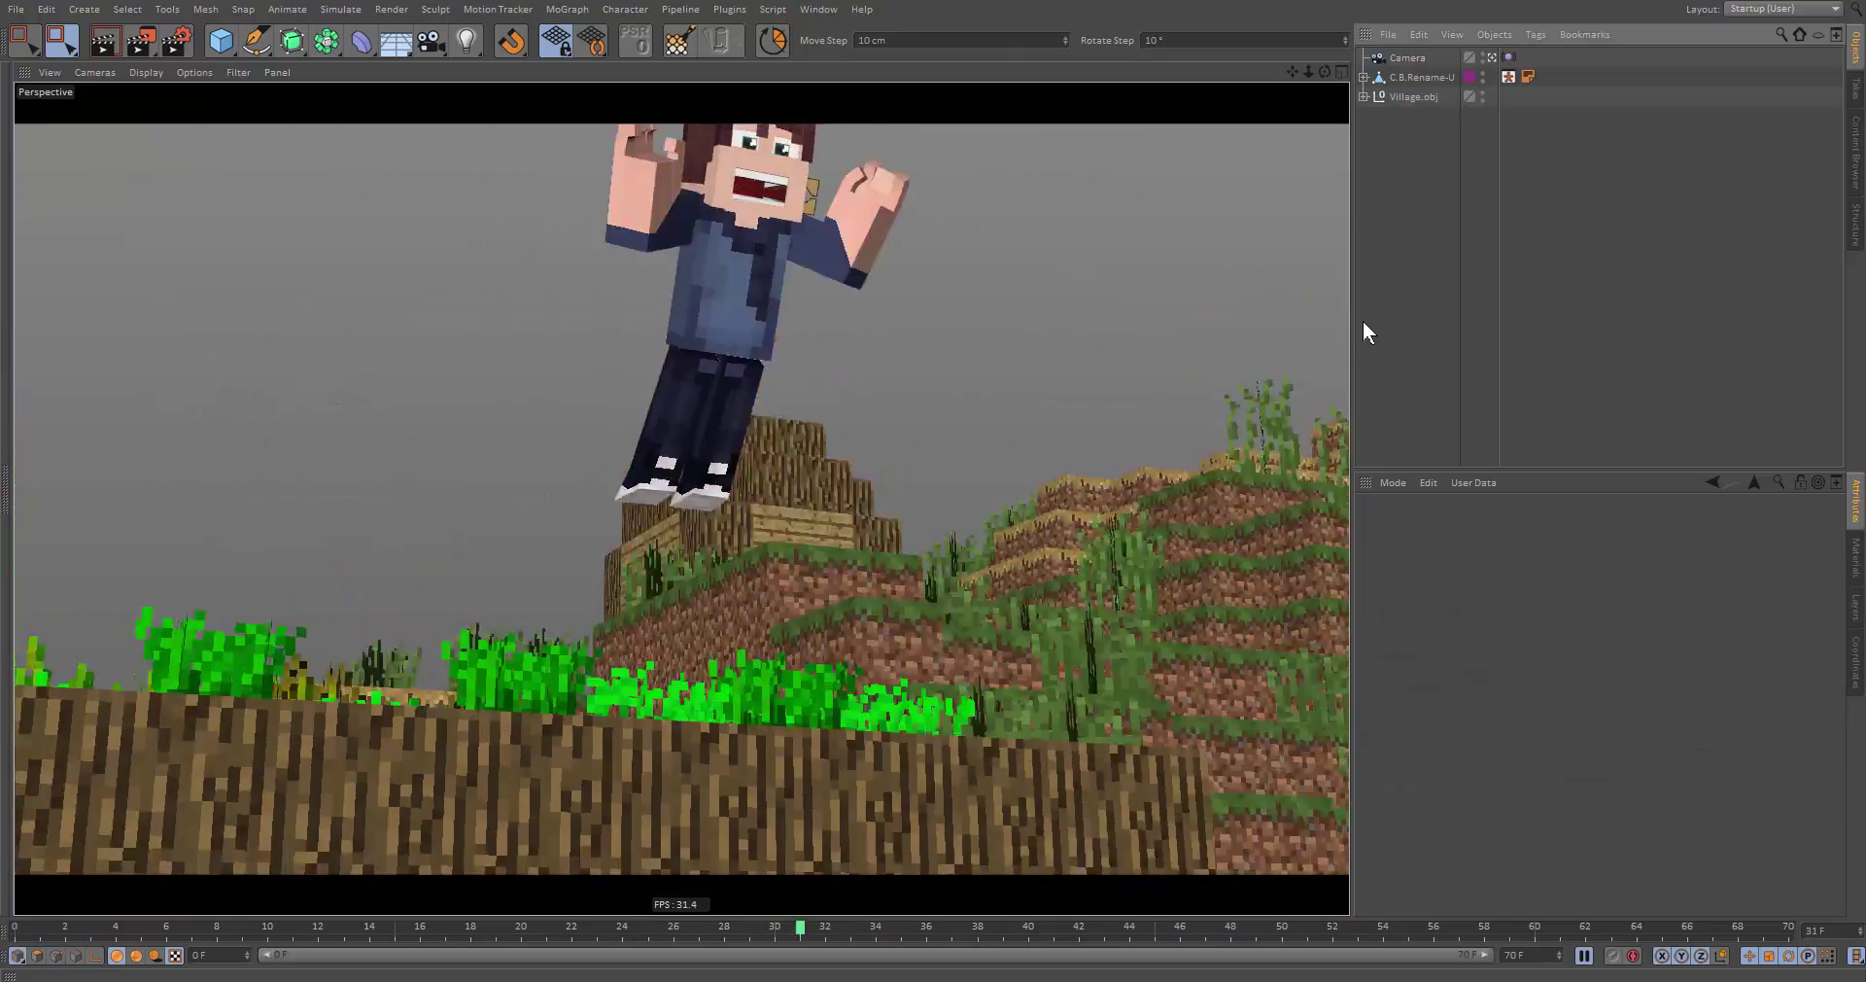